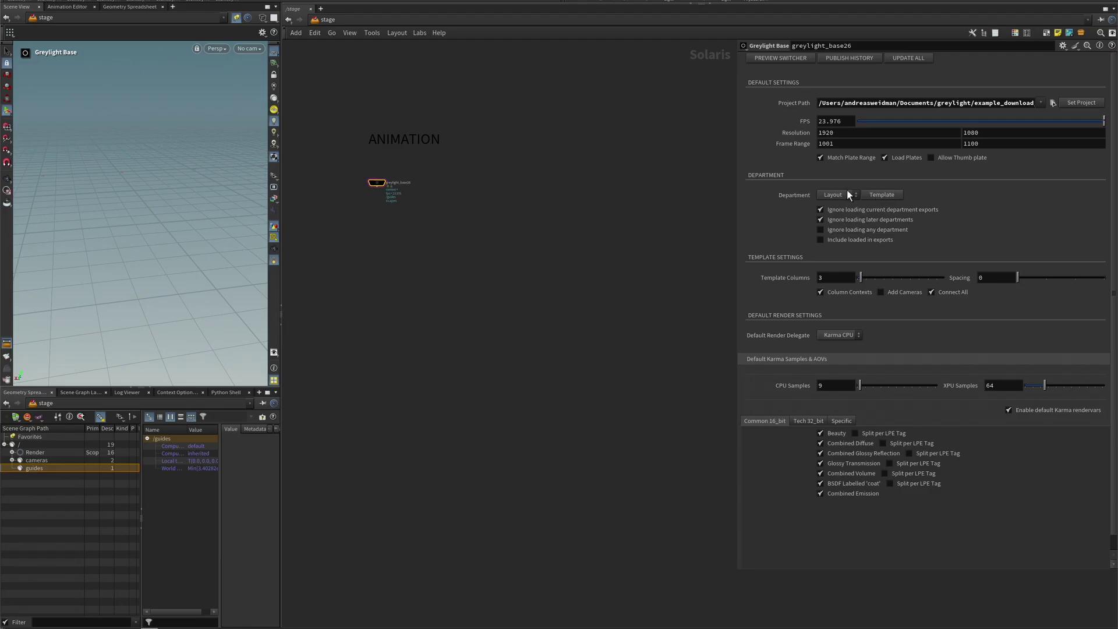
# - Set the Greylight Base department to Animation with 7 template columns and generate its node template
pyautogui.click(845, 194)
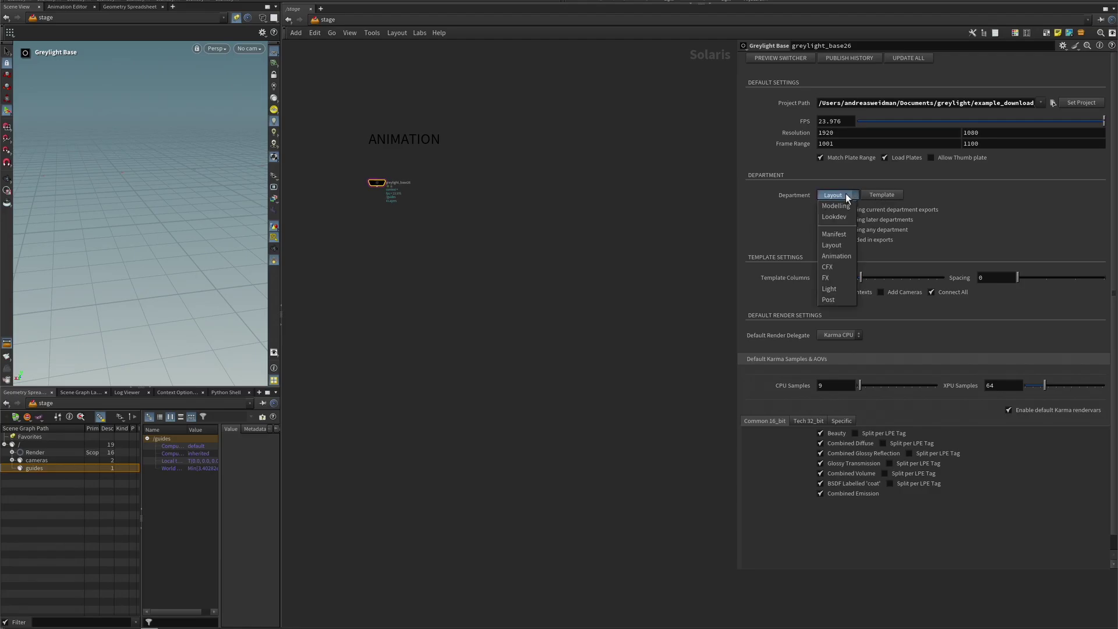
pyautogui.click(839, 259)
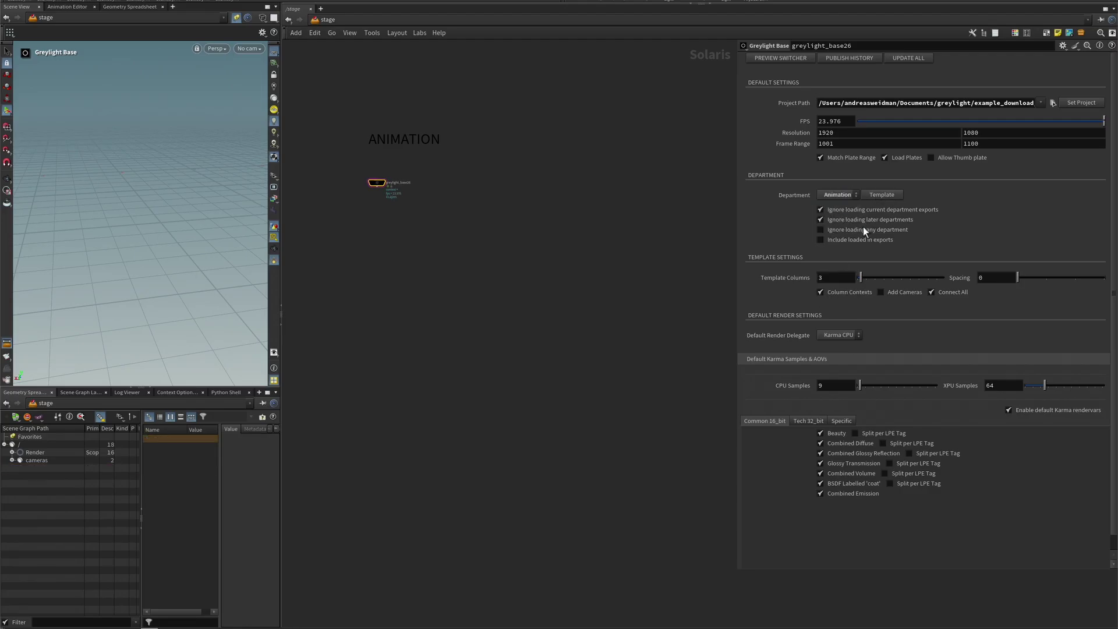
pyautogui.moveTo(874, 277); pyautogui.dragTo(876, 278)
pyautogui.click(885, 196)
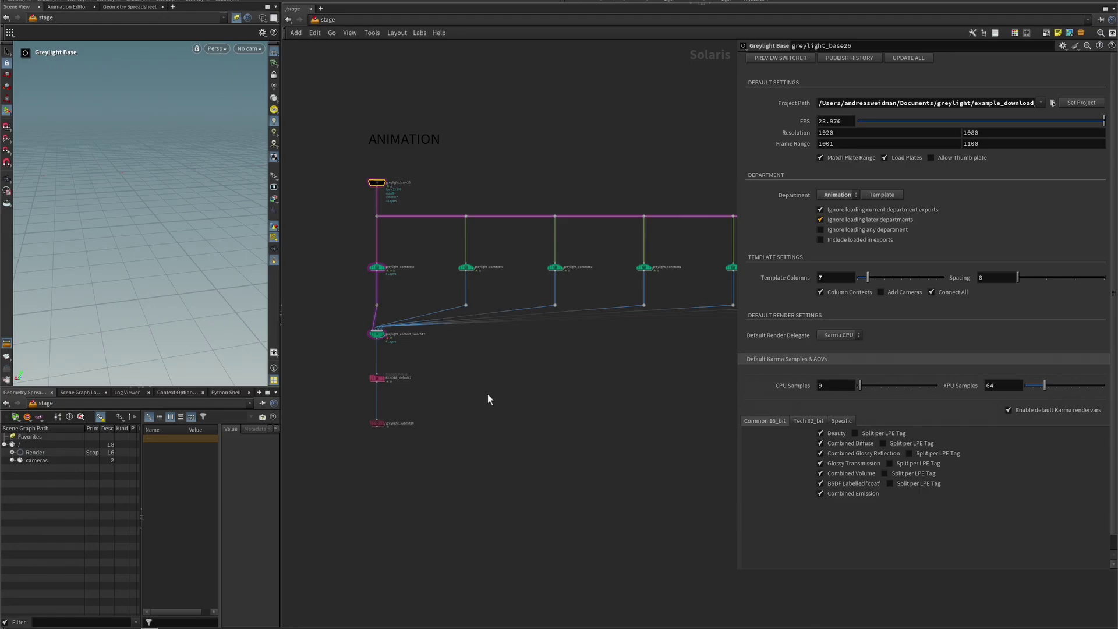
# - Assign the seven shot folders from 010_stormy through the 070 shot to all seven Greylight Context nodes
pyautogui.scroll(-3, 487, 394)
pyautogui.moveTo(486, 398); pyautogui.dragTo(414, 410, button='middle')
pyautogui.scroll(-4, 415, 410)
pyautogui.moveTo(329, 321); pyautogui.dragTo(669, 347)
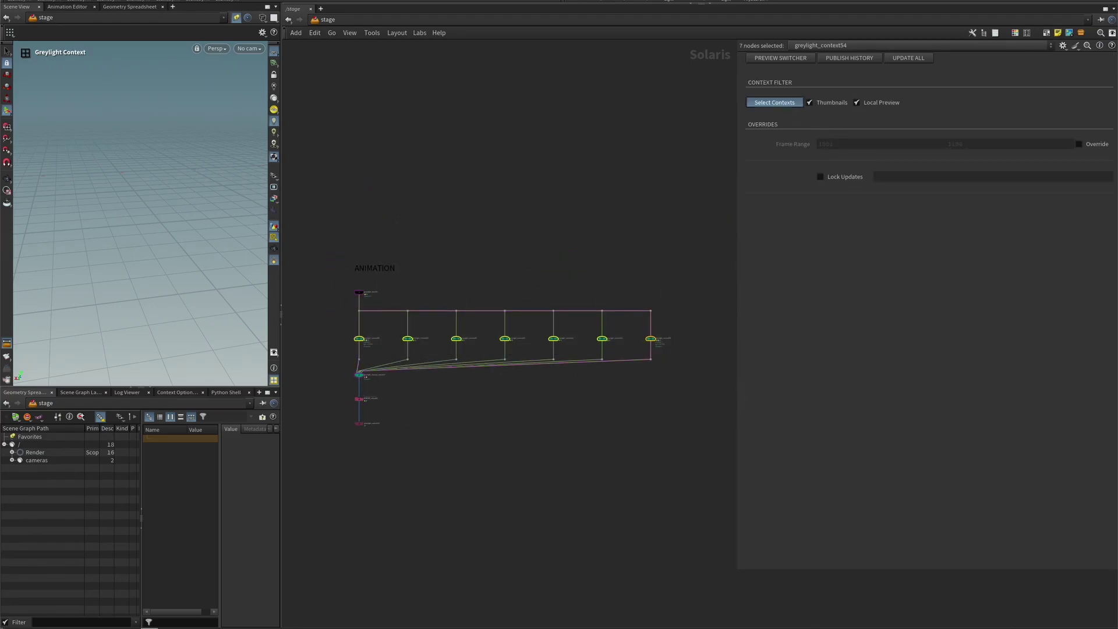
pyautogui.click(774, 102)
pyautogui.moveTo(770, 145); pyautogui.dragTo(772, 189)
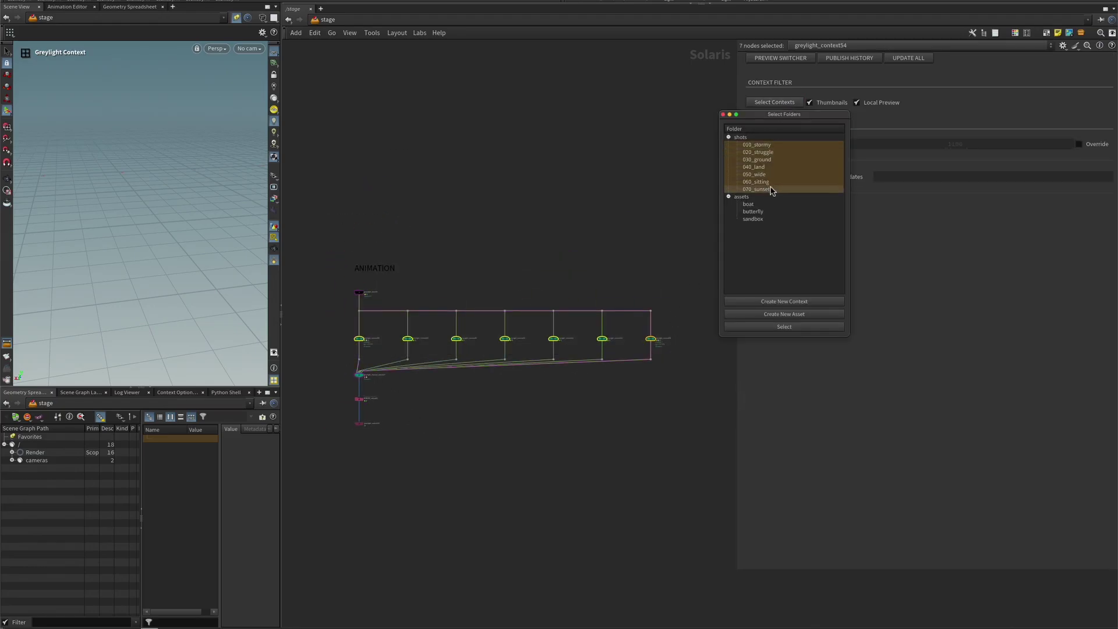
pyautogui.click(802, 328)
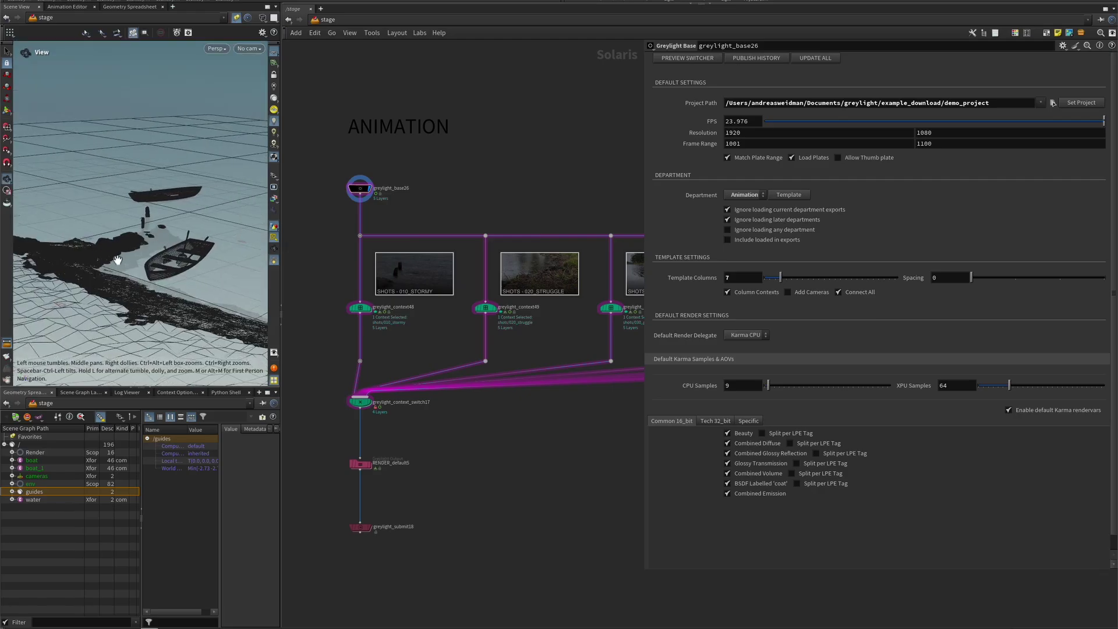
# - Inspect the boats in the loaded scene and move the Greylight Base node slightly higher above the shot columns
pyautogui.moveTo(118, 260)
pyautogui.keyDown('alt'); pyautogui.mouseDown()
pyautogui.moveTo(142, 252)
pyautogui.moveTo(115, 239)
pyautogui.mouseUp(); pyautogui.keyUp('alt')
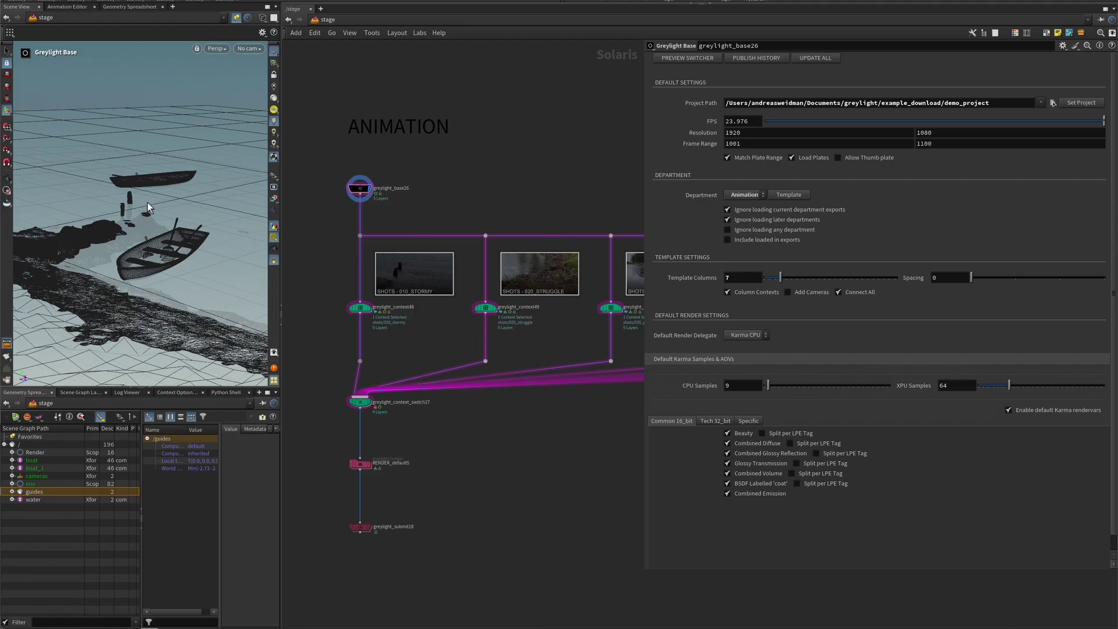
pyautogui.keyDown('alt'); pyautogui.moveTo(132, 221); pyautogui.dragTo(152, 232); pyautogui.keyUp('alt')
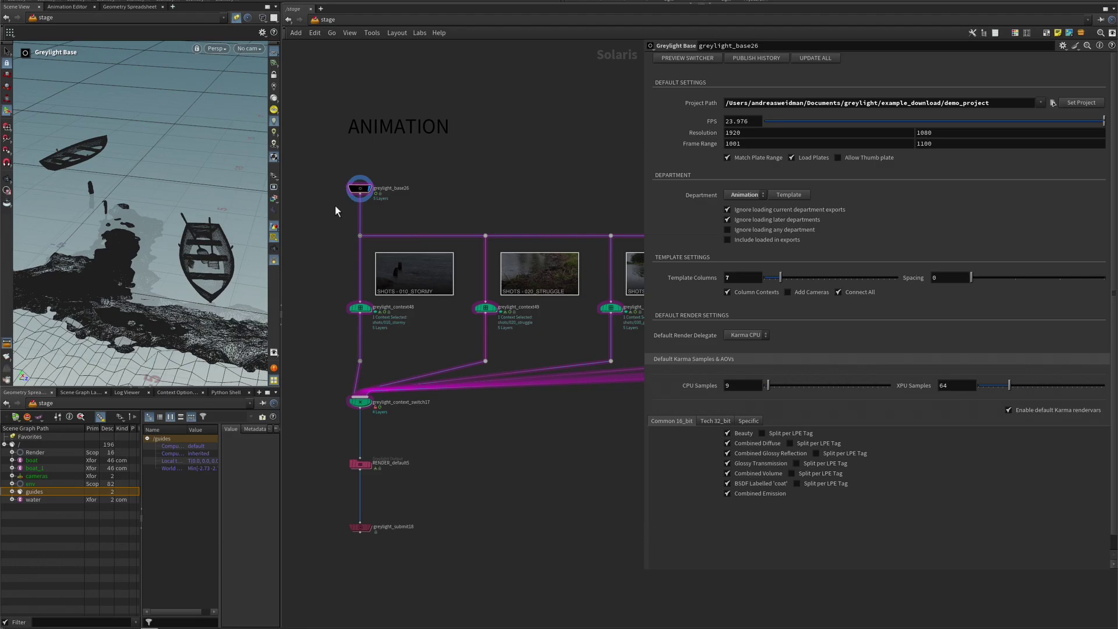
pyautogui.moveTo(363, 190); pyautogui.dragTo(364, 174)
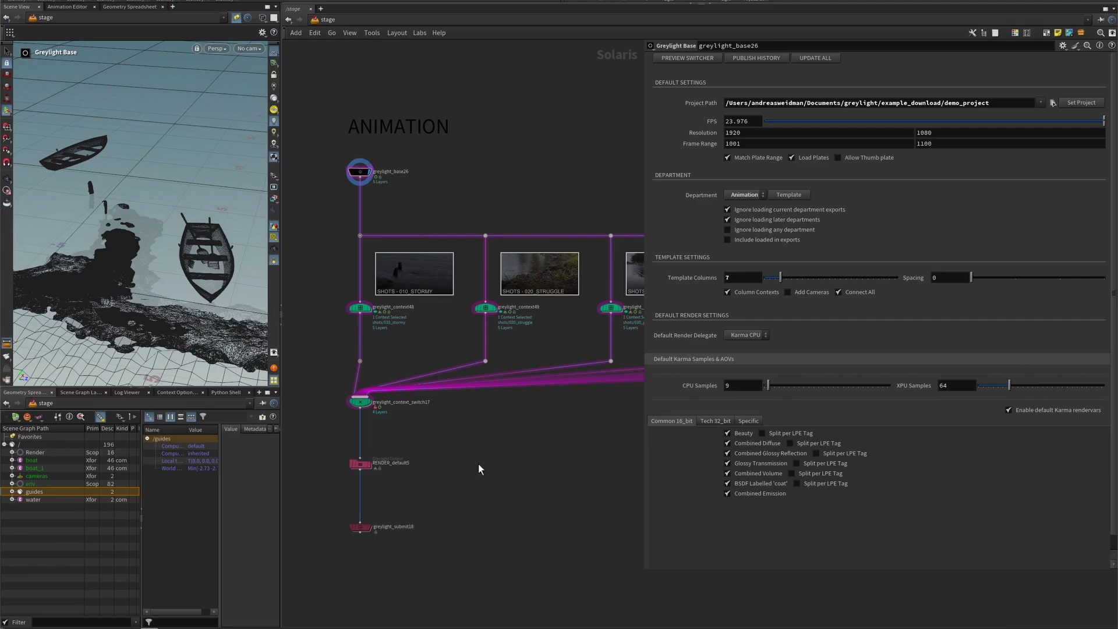
# - Set the RENDER_default node's output type to USD Export and move it slightly closer to the context switch
pyautogui.moveTo(456, 444); pyautogui.dragTo(434, 432, button='middle')
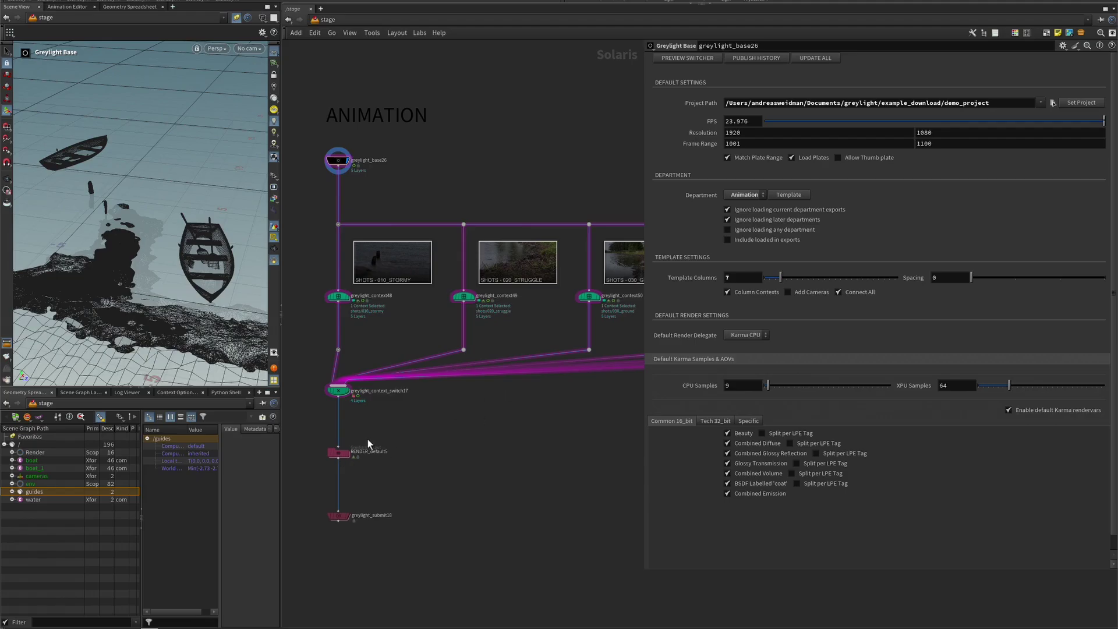
pyautogui.click(346, 457)
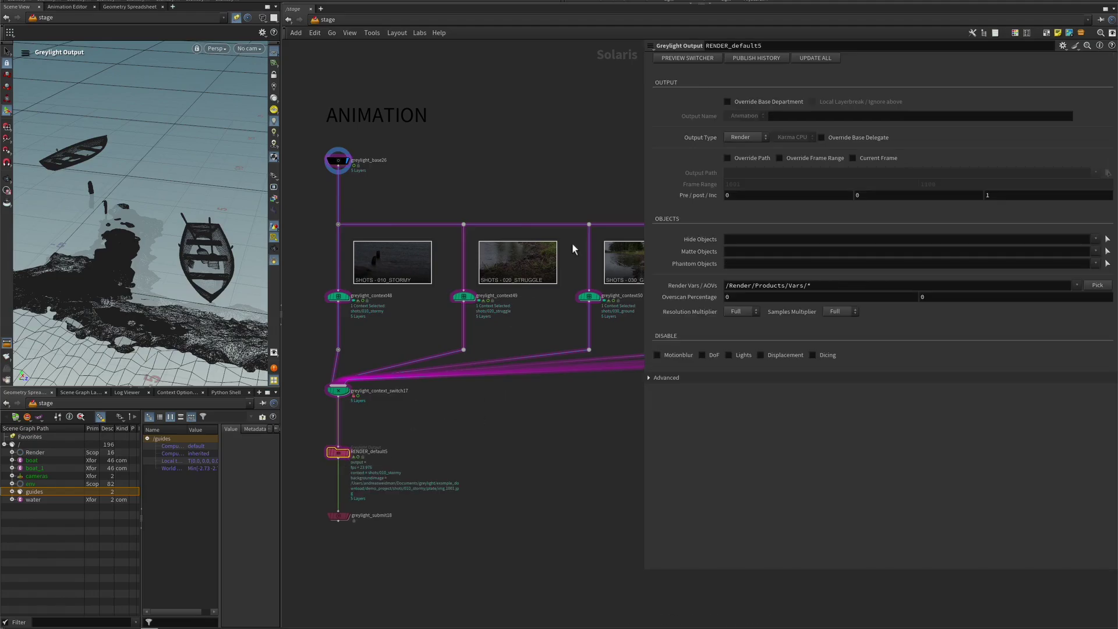
pyautogui.click(744, 139)
pyautogui.click(747, 159)
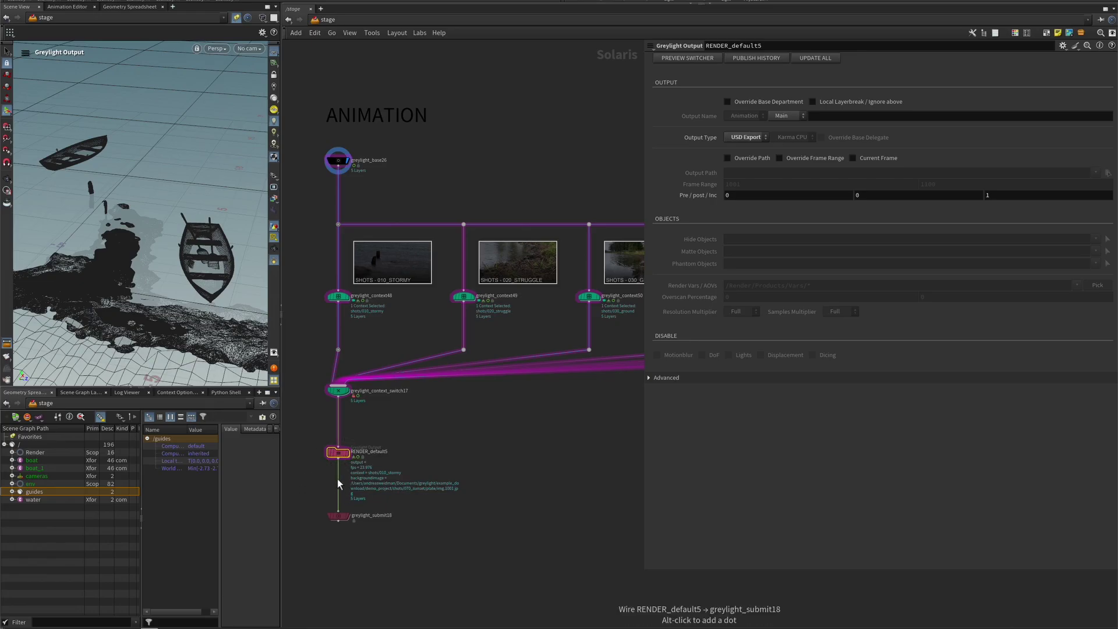
pyautogui.moveTo(340, 455); pyautogui.dragTo(341, 442)
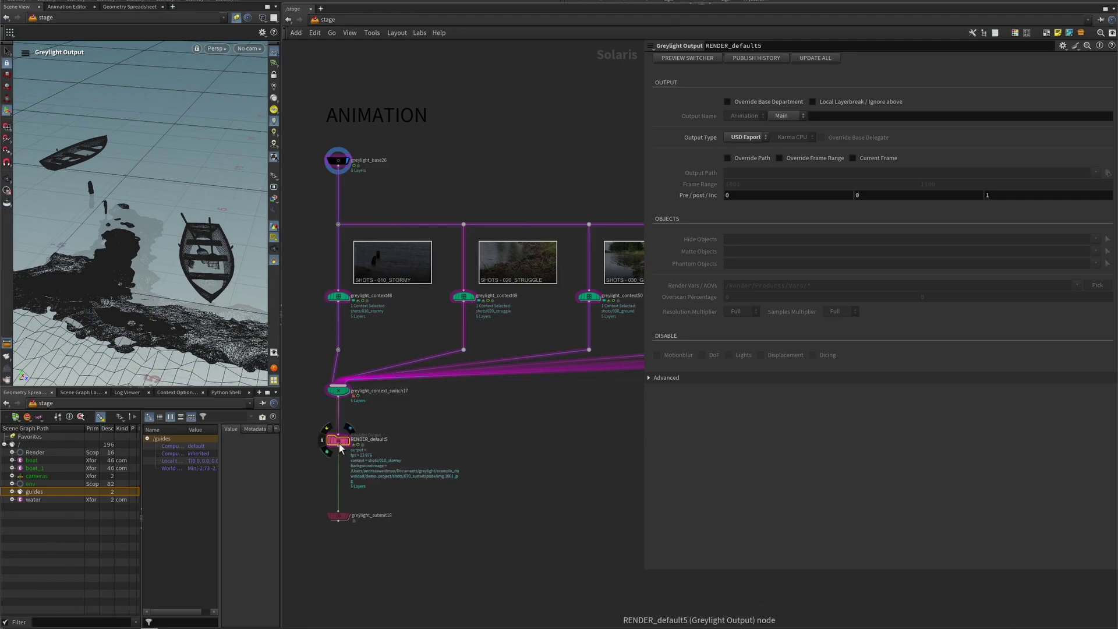
# - Enable Local Layerbreak / Ignore above on the USD export node and set its output name to Boat
pyautogui.click(836, 103)
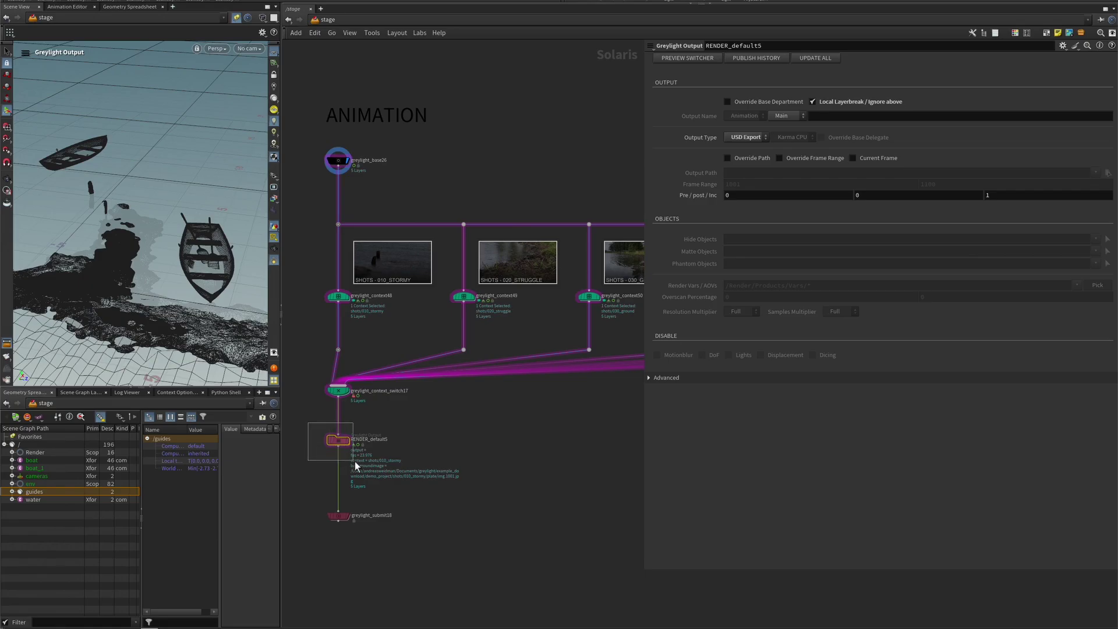
pyautogui.moveTo(355, 462); pyautogui.dragTo(362, 464)
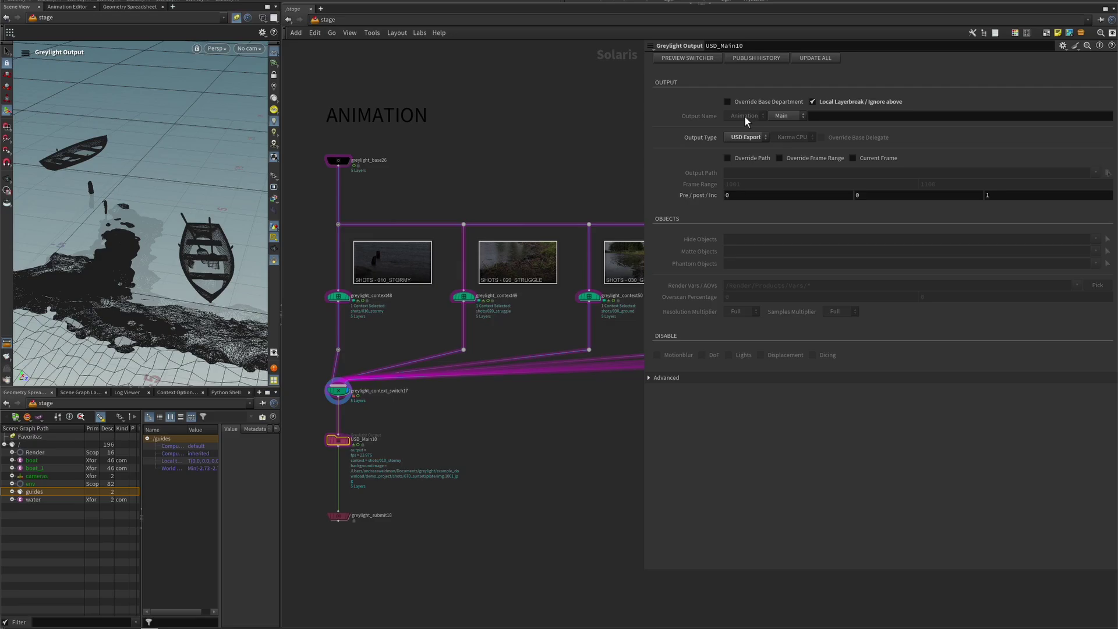
pyautogui.click(791, 117)
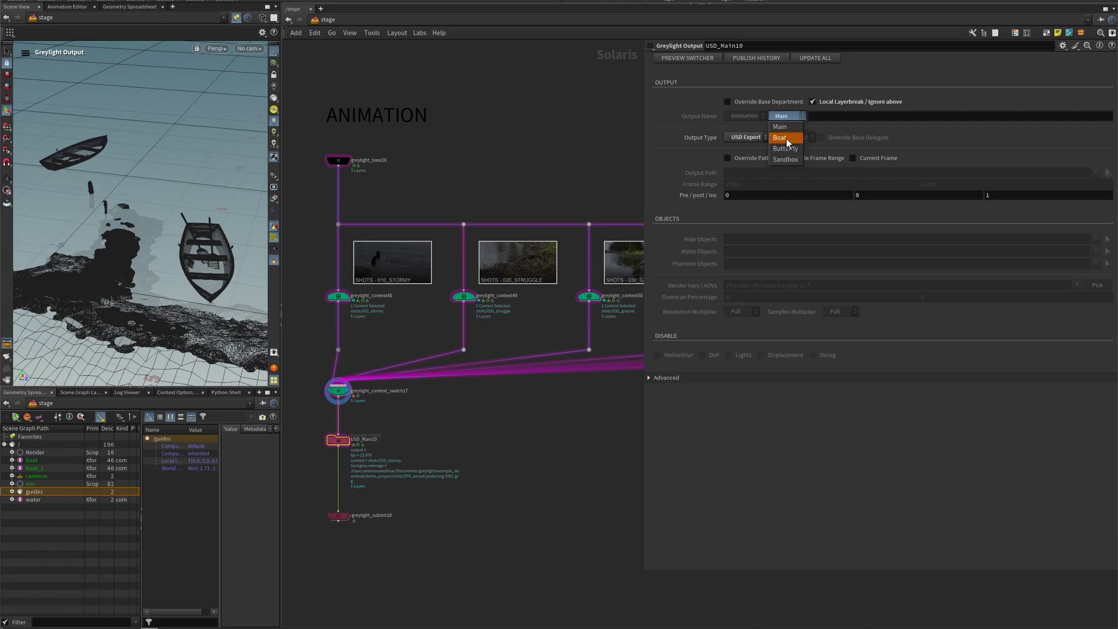
pyautogui.click(787, 140)
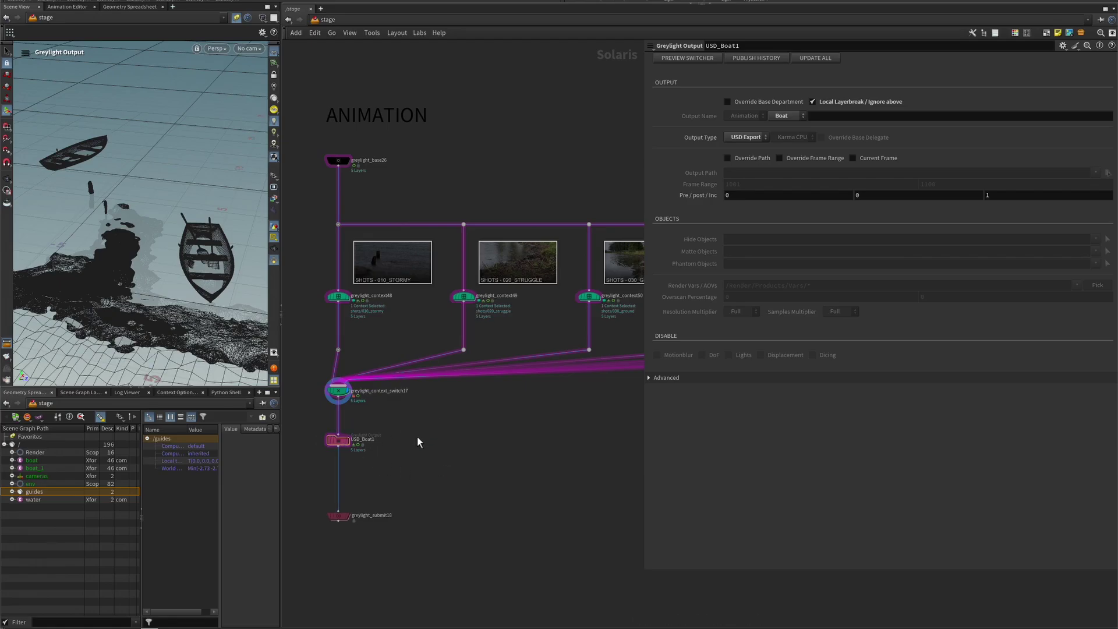
# - Insert a second Greylight Output node between the Boat export and the submit node
pyautogui.press('Tab')
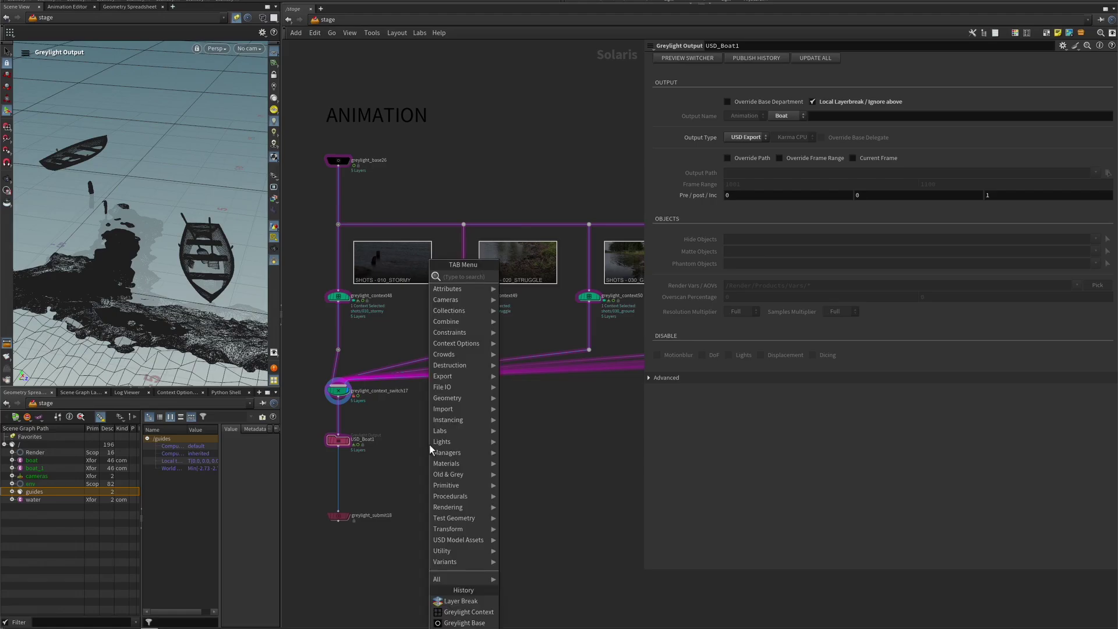
pyautogui.write('ou')
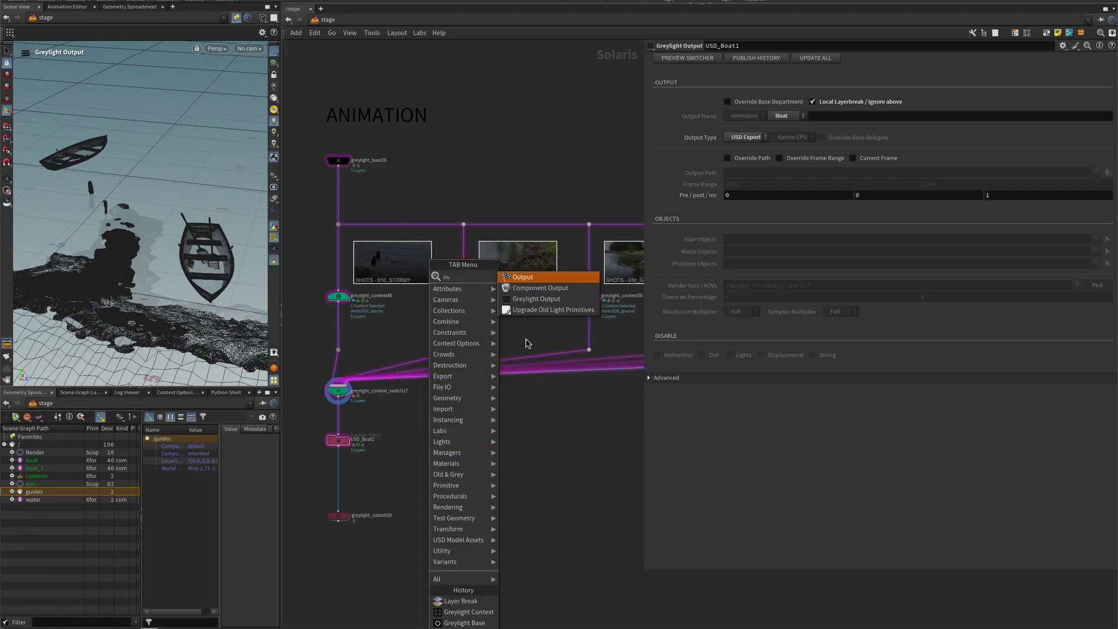
pyautogui.click(537, 299)
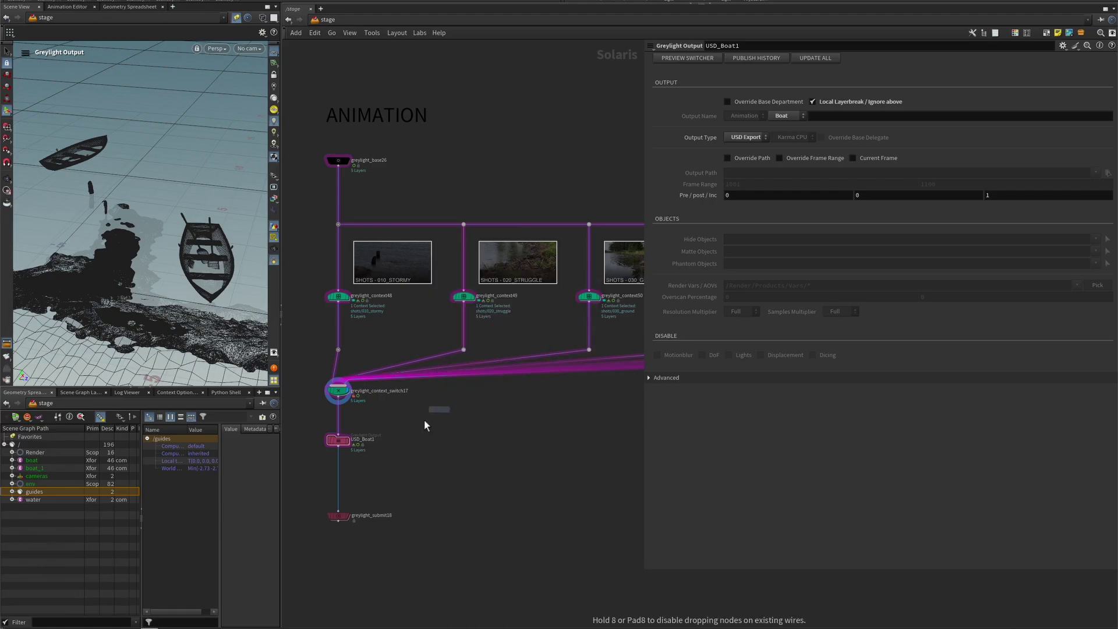
pyautogui.click(341, 474)
# - Set the new Greylight Output node's type to USD Export and its output name to Butterfly
pyautogui.click(746, 138)
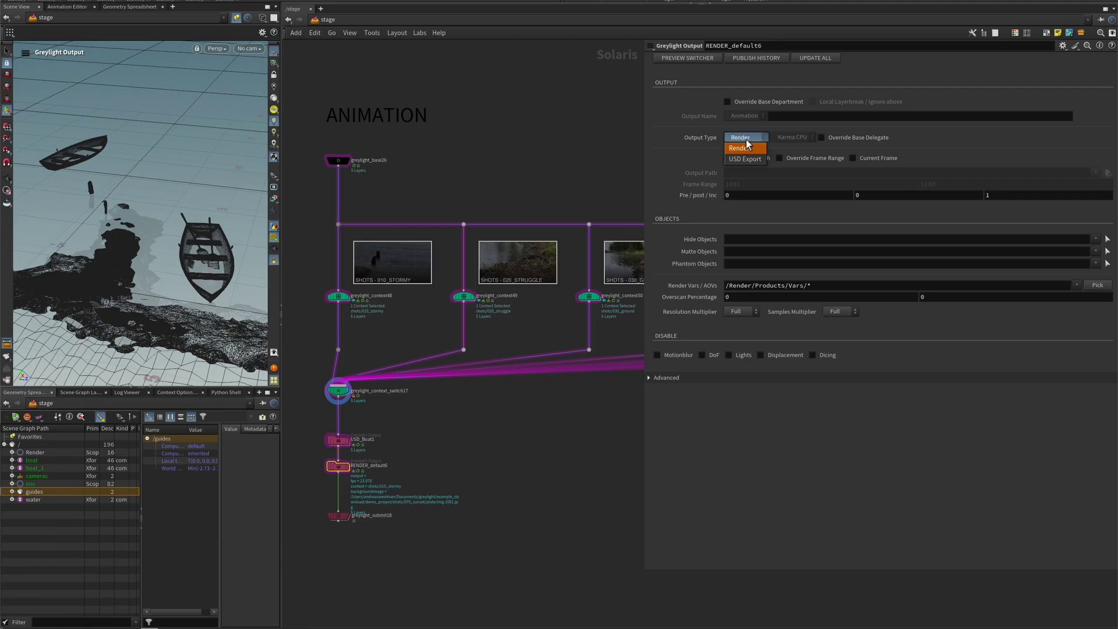
pyautogui.click(744, 159)
pyautogui.click(781, 116)
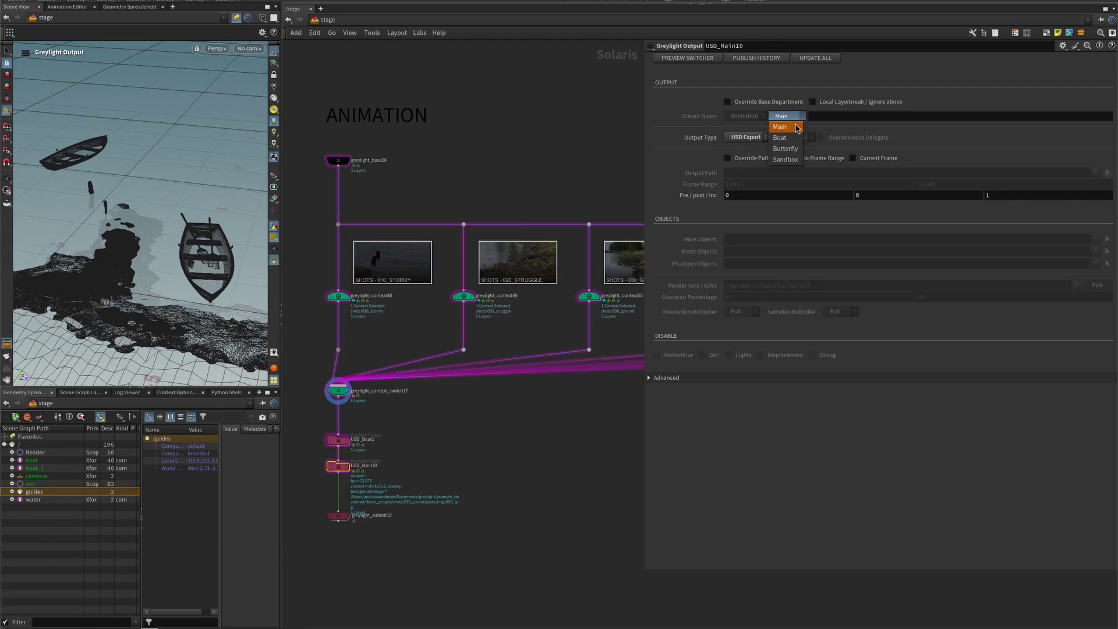
pyautogui.click(786, 148)
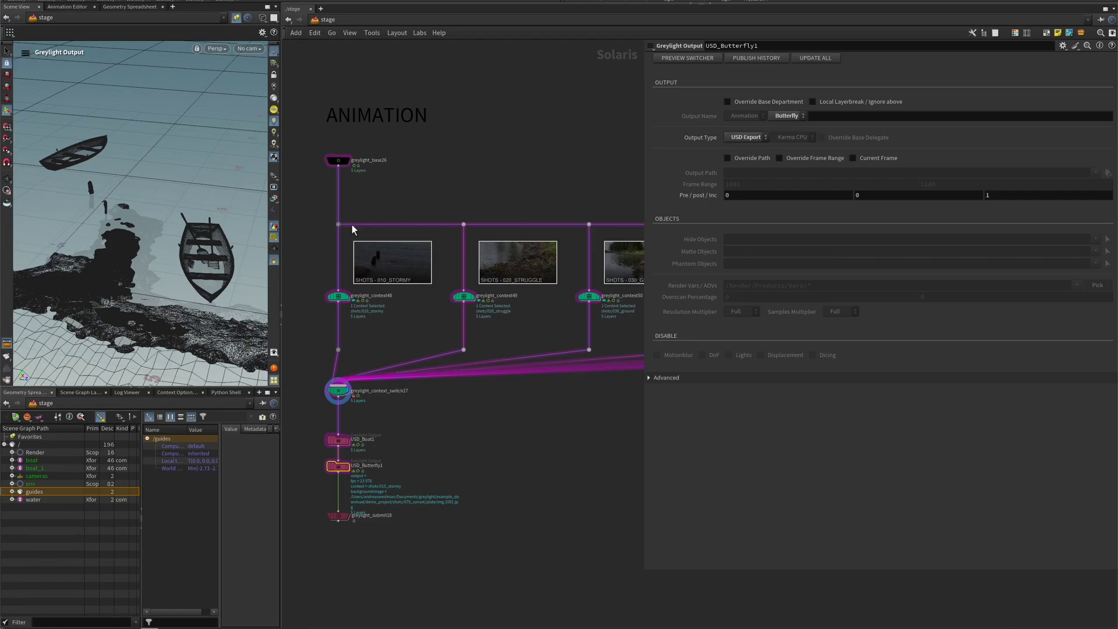
# - Bypass the Butterfly output node and enter the workarea of the Boat output node
pyautogui.click(330, 440)
pyautogui.click(330, 439)
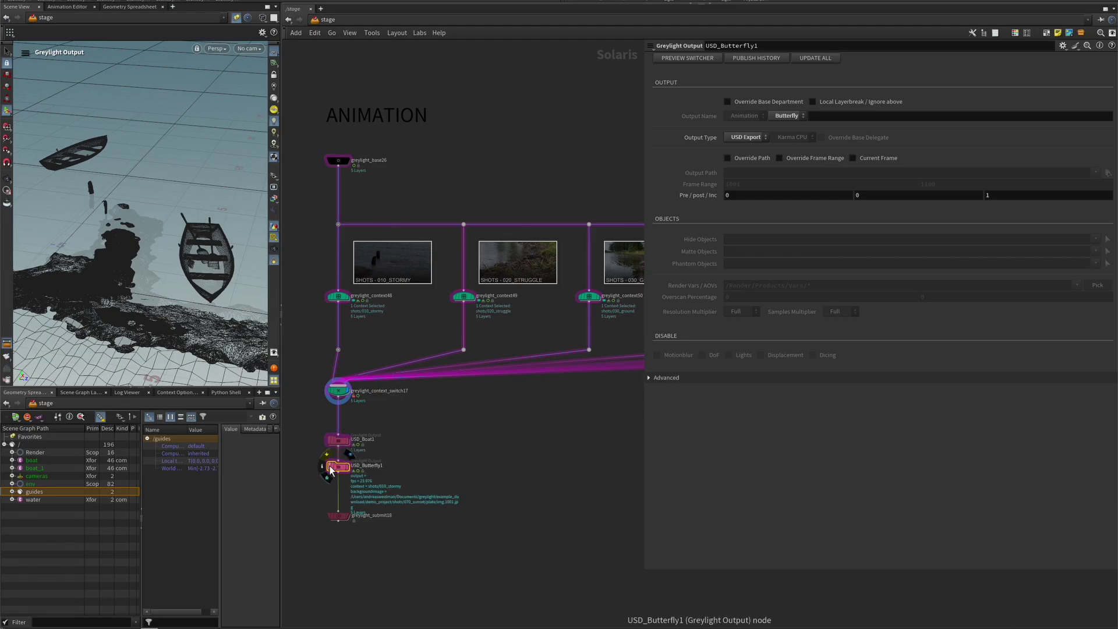
pyautogui.click(330, 466)
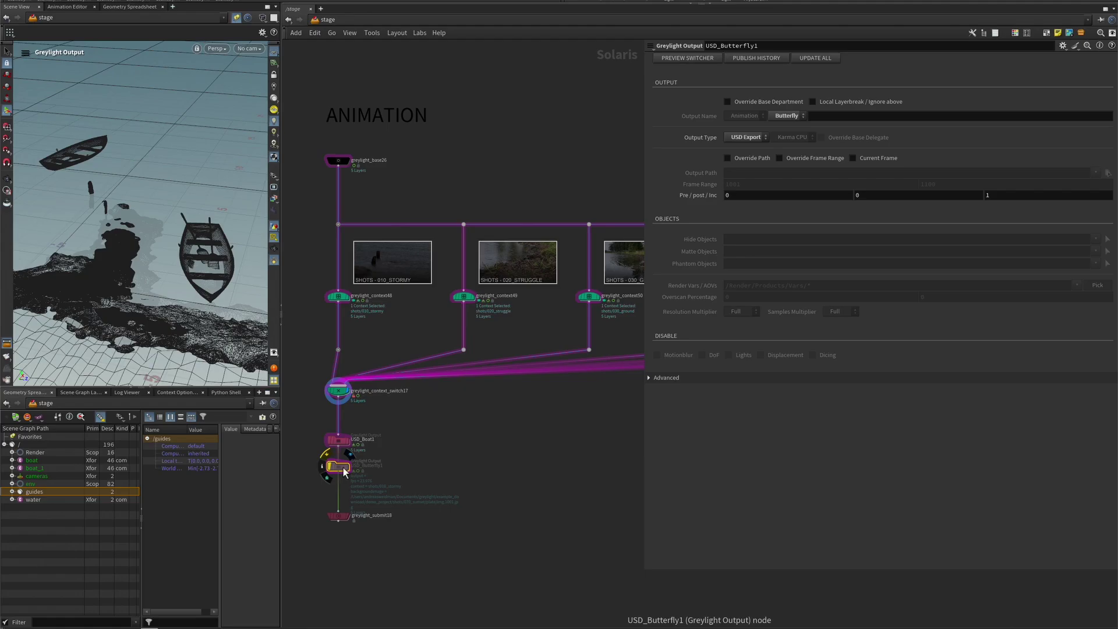
pyautogui.click(347, 440)
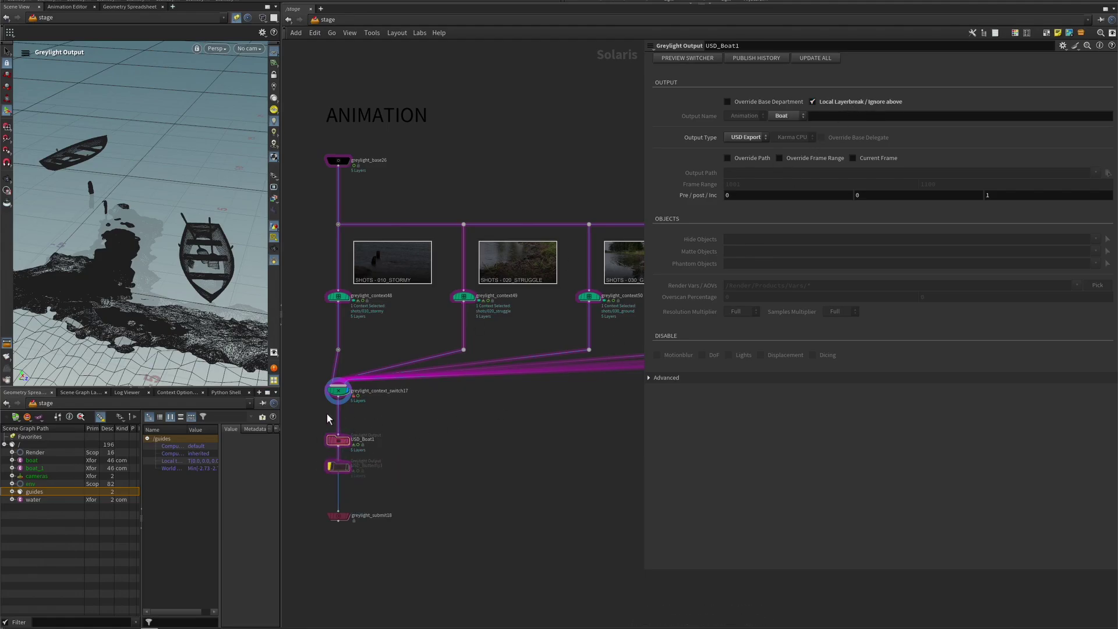
pyautogui.press('y')
pyautogui.moveTo(327, 413)
pyautogui.mouseDown()
pyautogui.moveTo(350, 420)
pyautogui.moveTo(341, 403)
pyautogui.mouseUp()
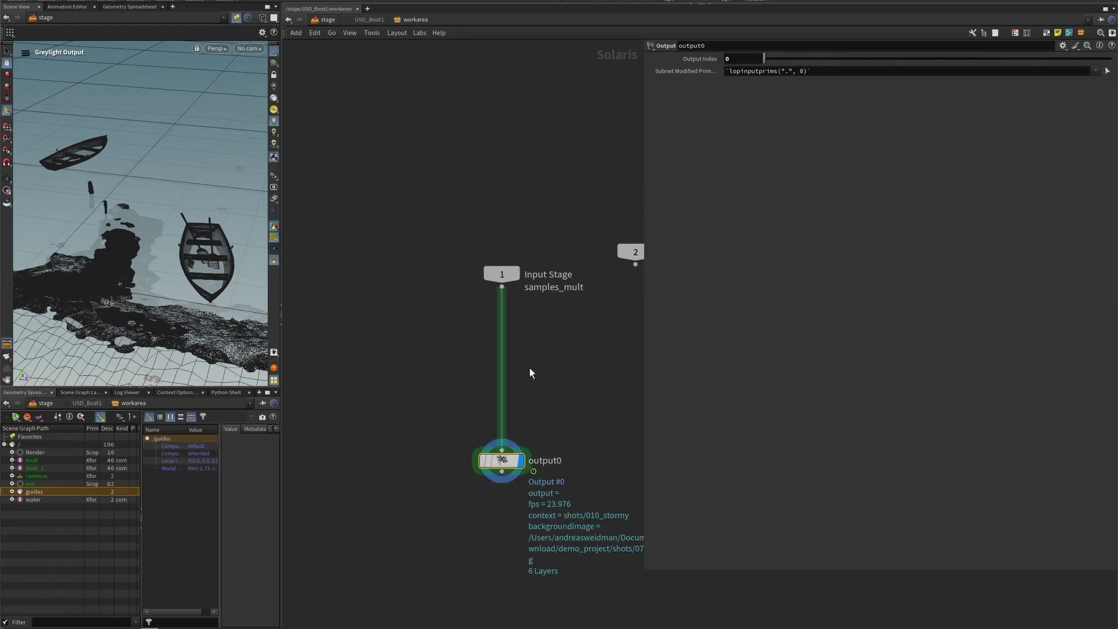
# - Insert an Xform edit node between the input stage and the output in the Boat workarea
pyautogui.press('Tab')
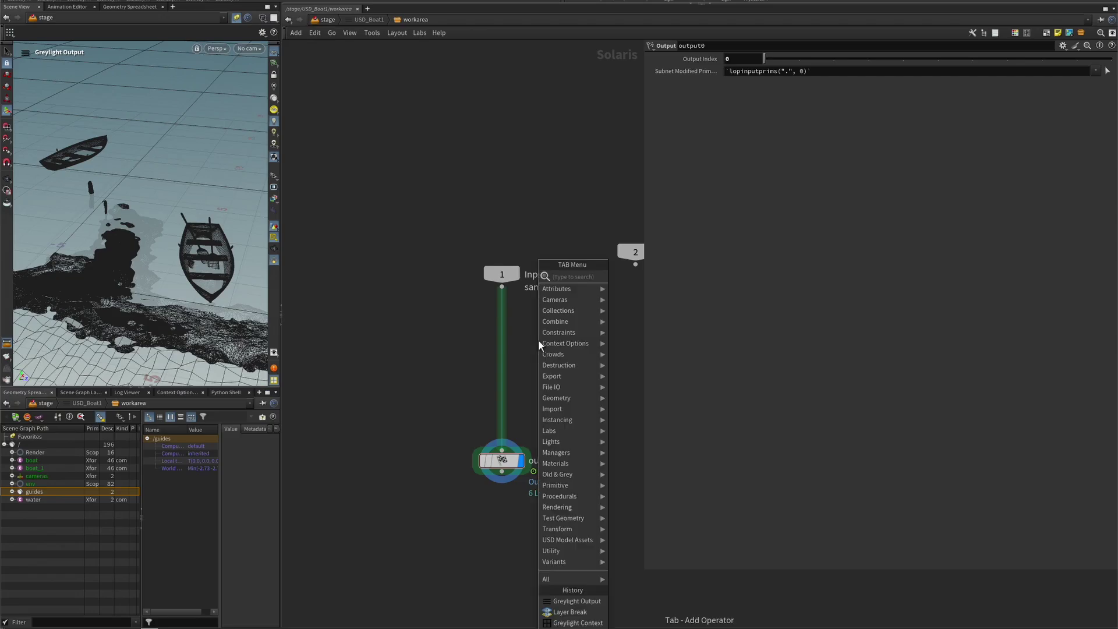
pyautogui.write('xf')
pyautogui.press('Return')
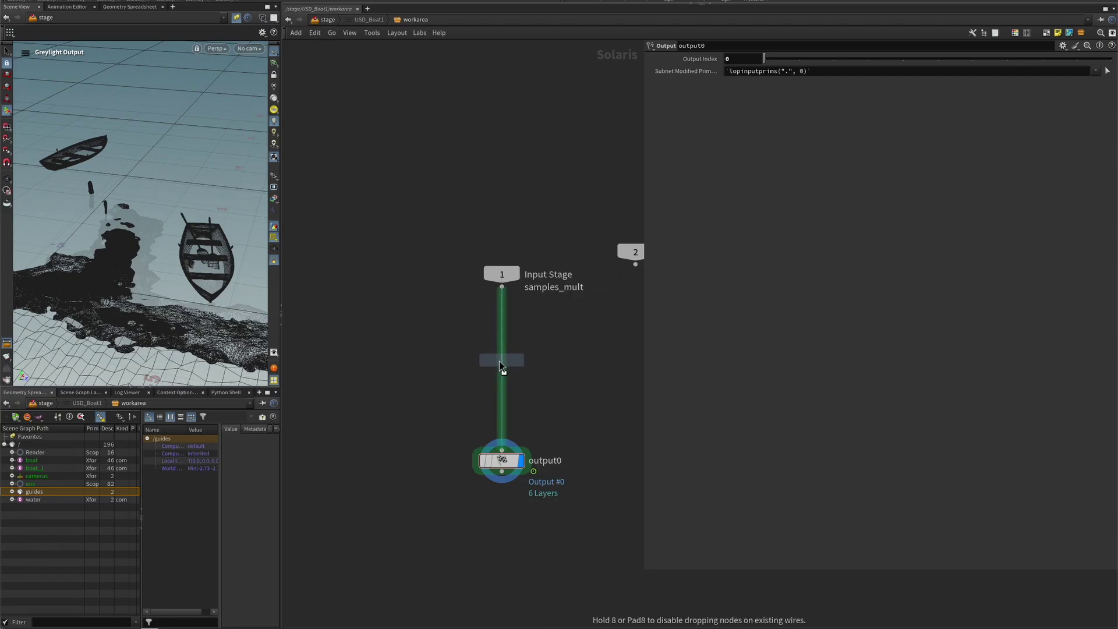
pyautogui.click(502, 358)
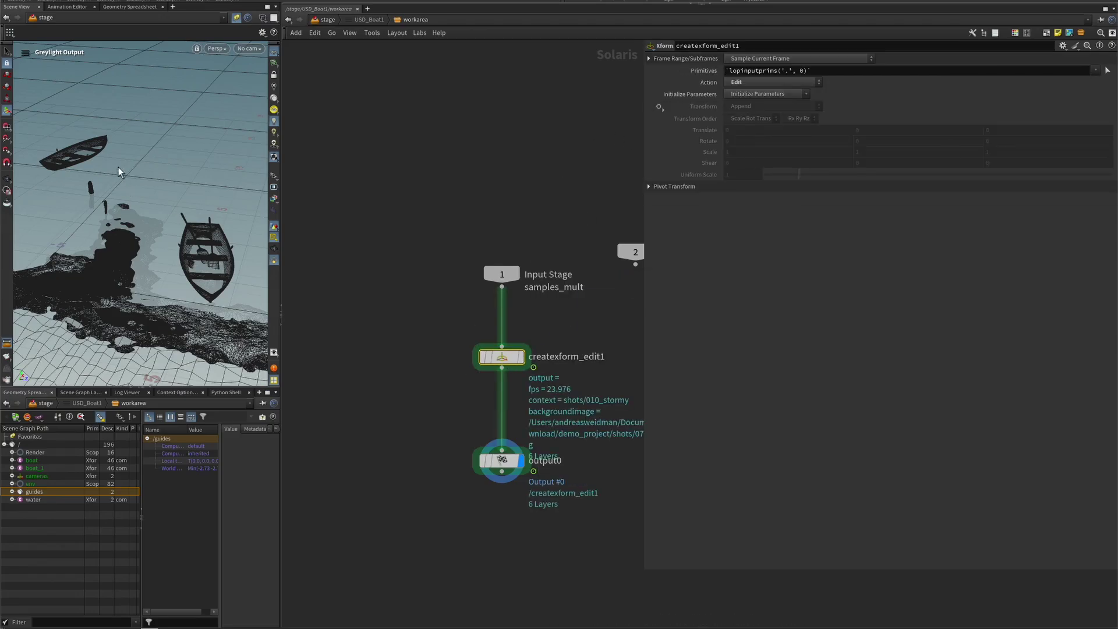
# - Target /boat_1 with the Xform node and initialize all its parameters to Set or Create
pyautogui.click(1107, 71)
pyautogui.click(889, 21)
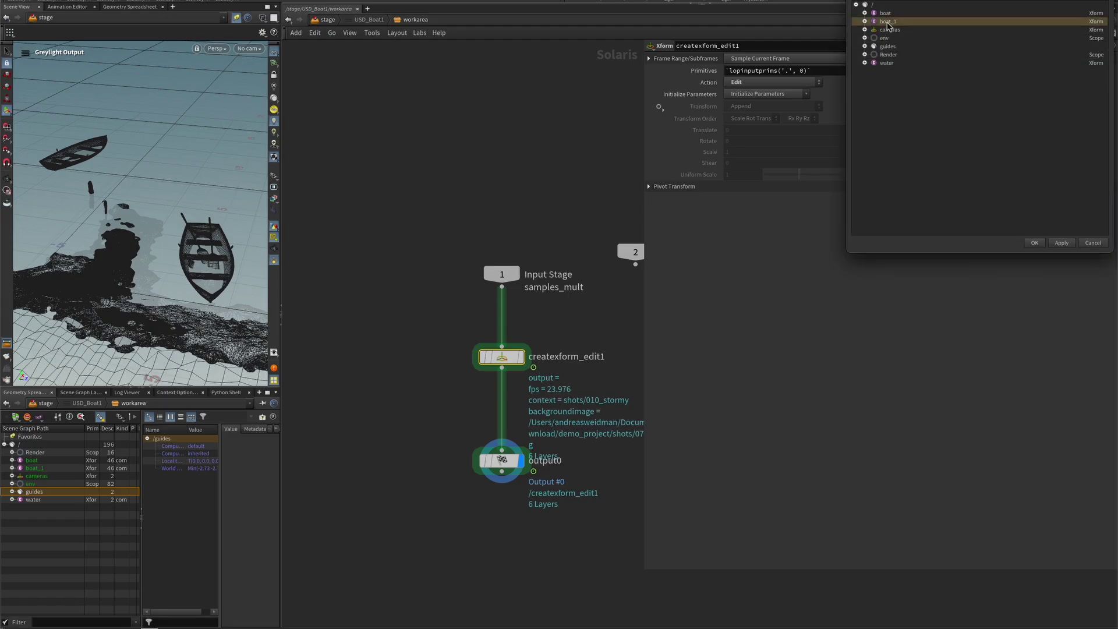
pyautogui.click(1035, 243)
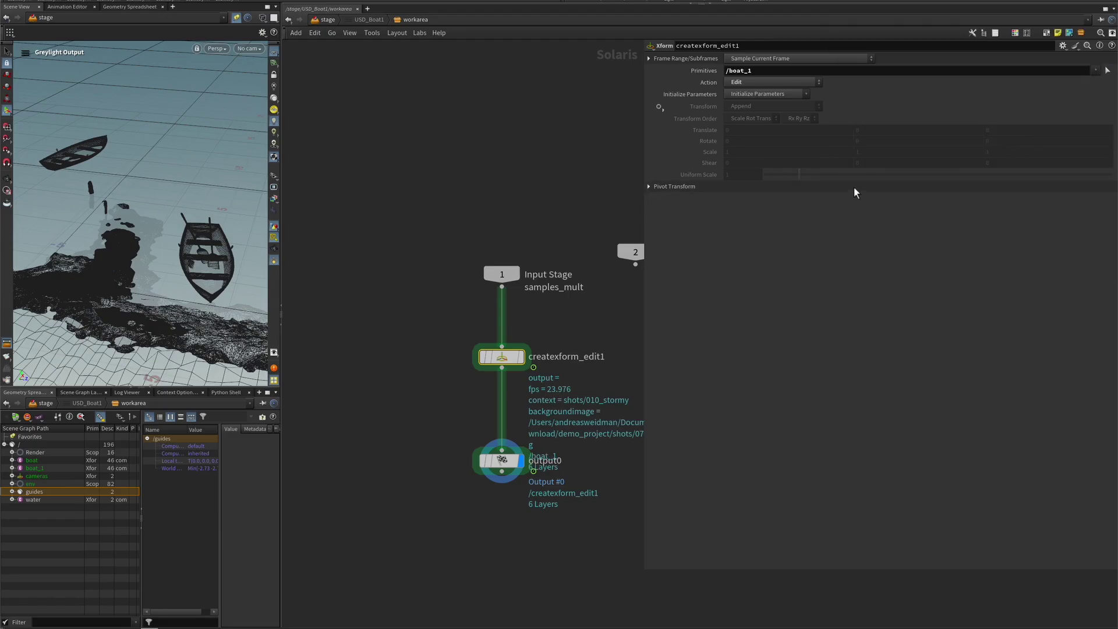
pyautogui.click(763, 93)
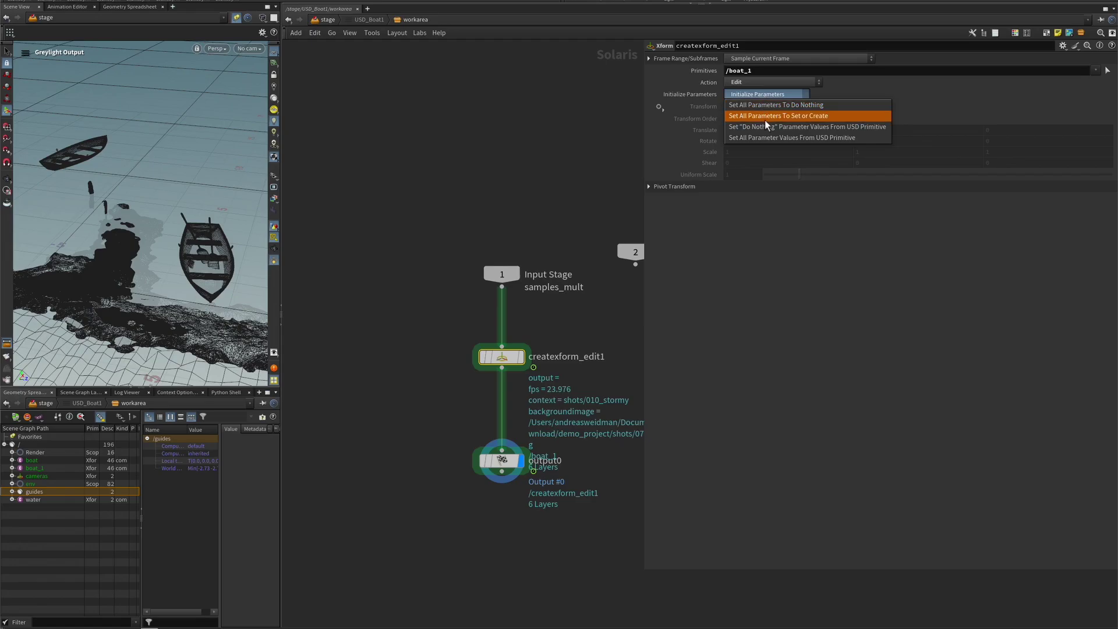
pyautogui.click(764, 120)
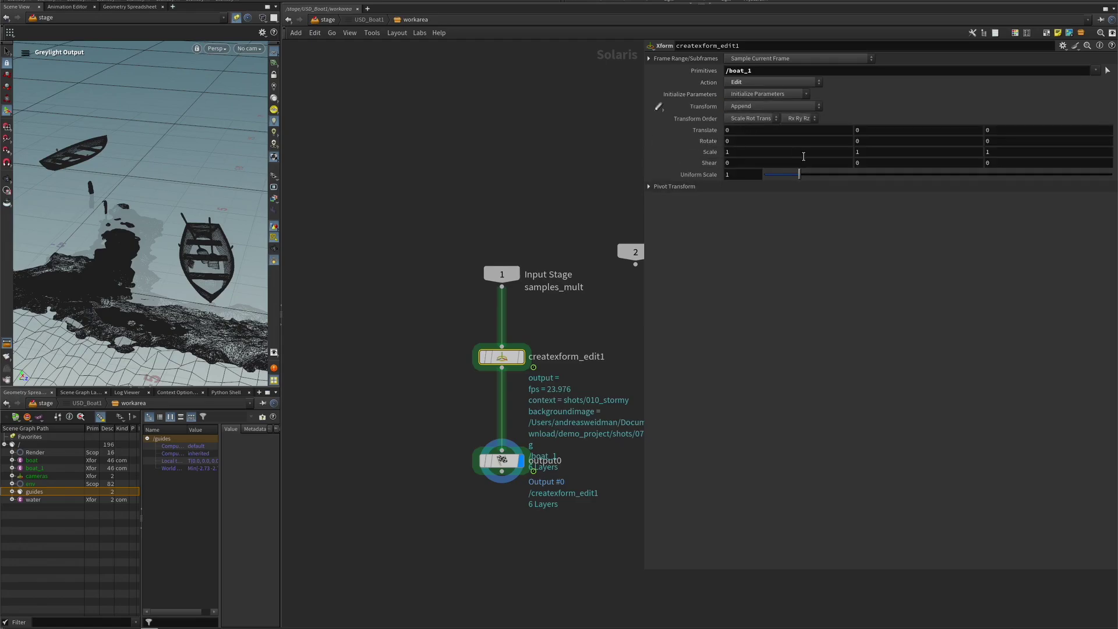
# - Drive the boat's X rotation on the Xform edit node with the expression sin($F*5)
pyautogui.rightClick(744, 140)
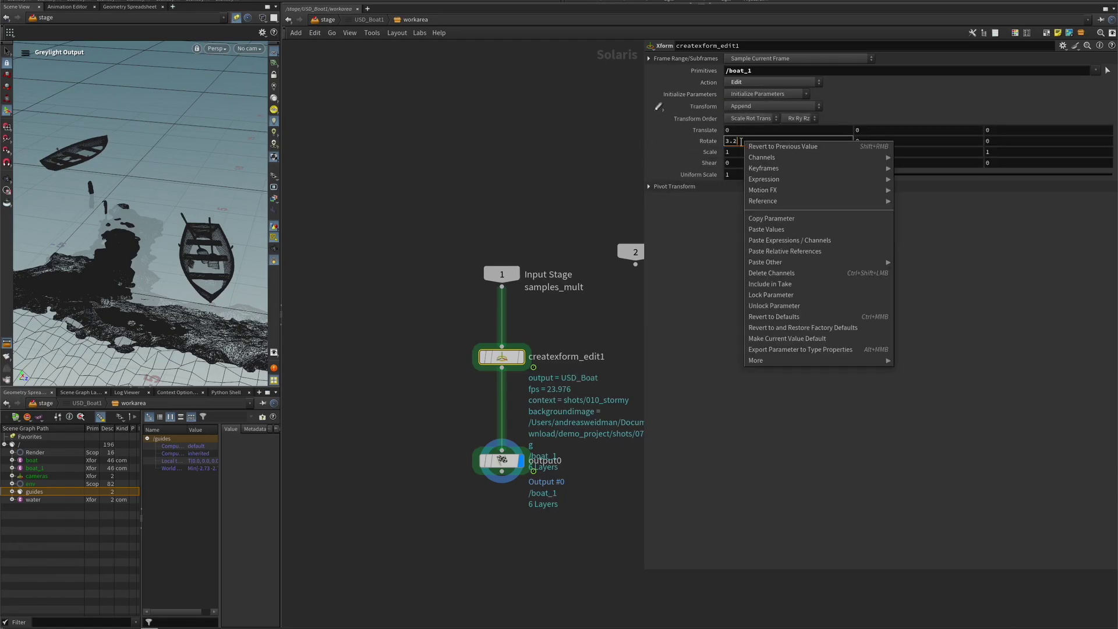
pyautogui.click(737, 143)
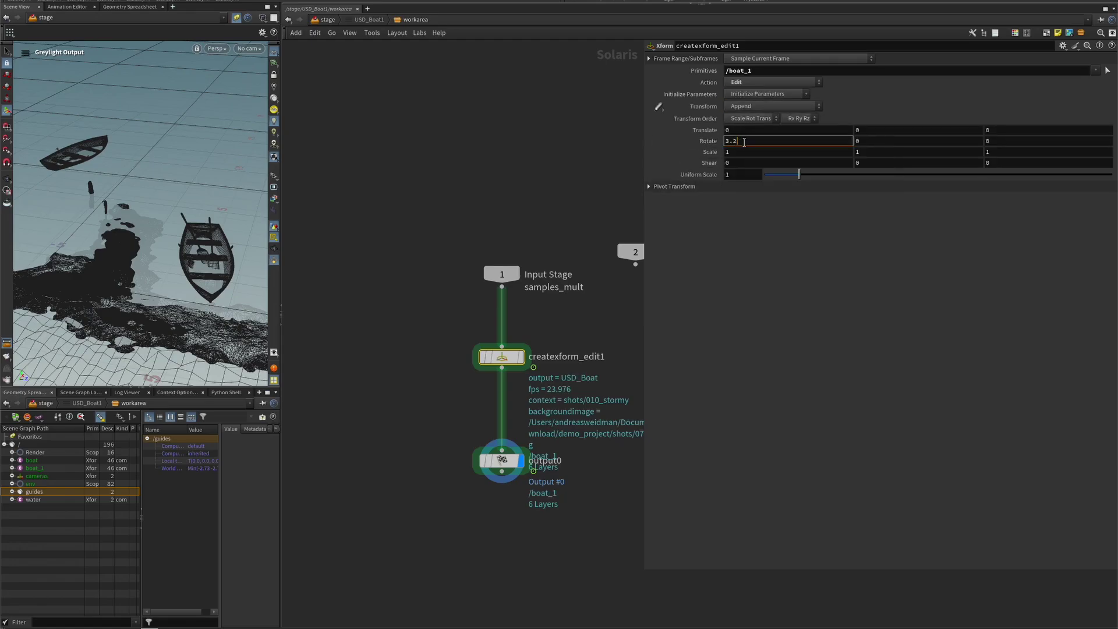
pyautogui.moveTo(745, 143); pyautogui.dragTo(722, 144)
pyautogui.write('sin()')
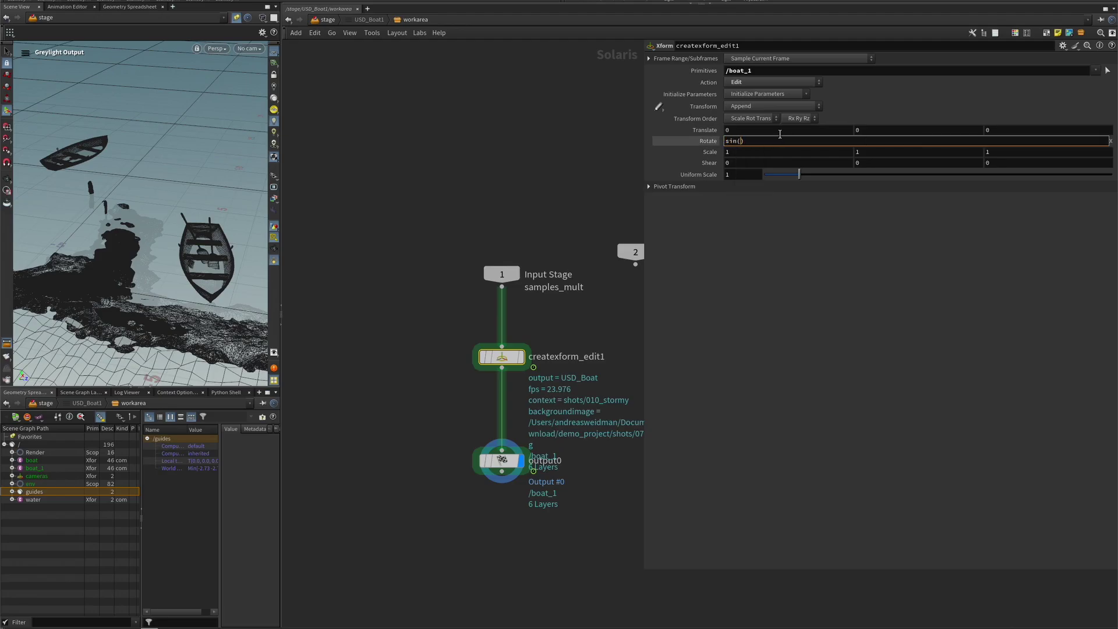
pyautogui.write('$')
pyautogui.write('F*')
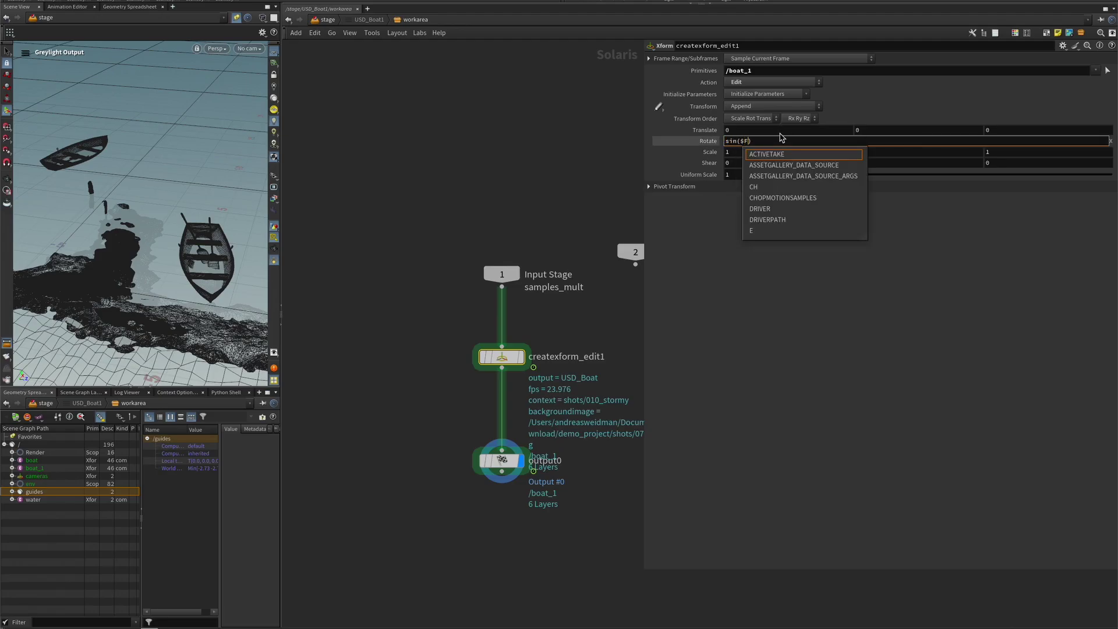
pyautogui.write('5')
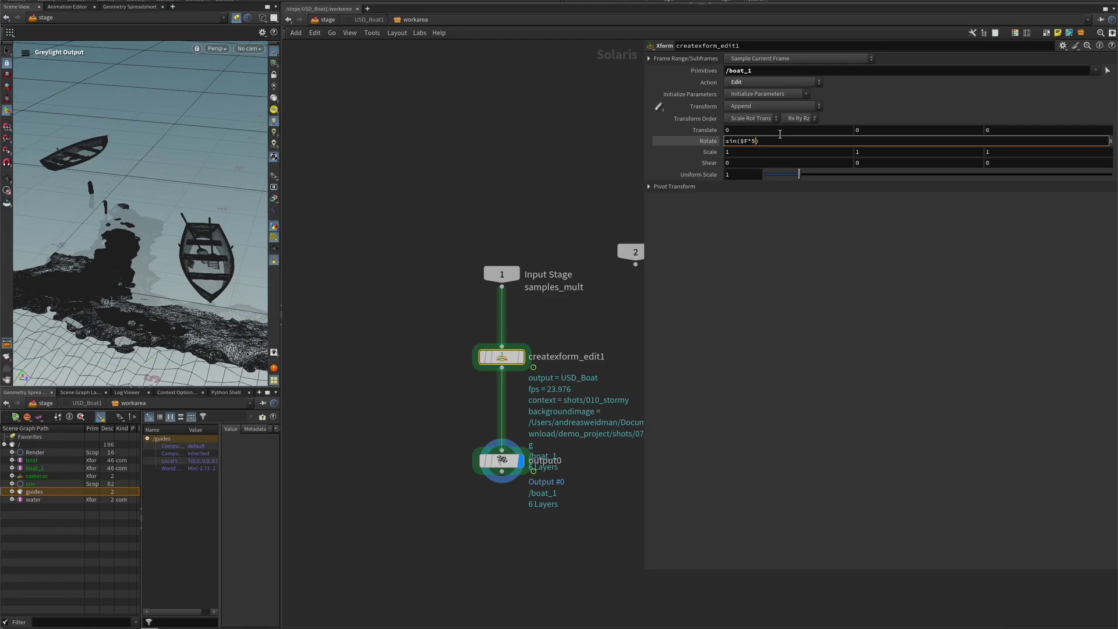
pyautogui.press('Return')
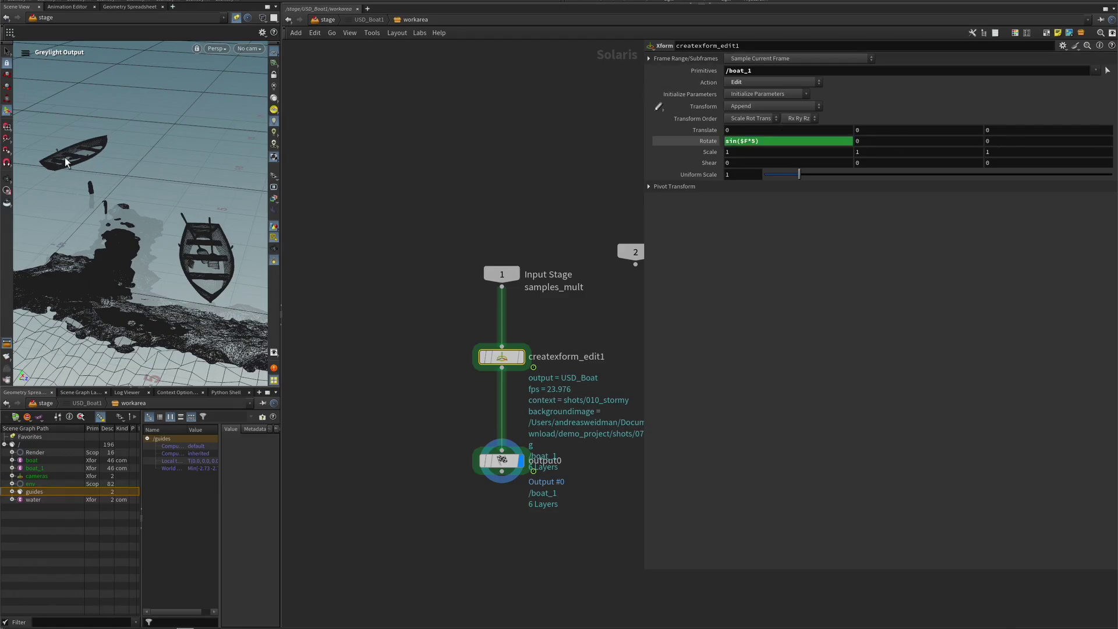
# - View the boat up close, play its rocking animation, and turn on Realtime Playback in the global animation options
pyautogui.keyDown('alt'); pyautogui.moveTo(64, 157); pyautogui.dragTo(212, 127, button='right'); pyautogui.keyUp('alt')
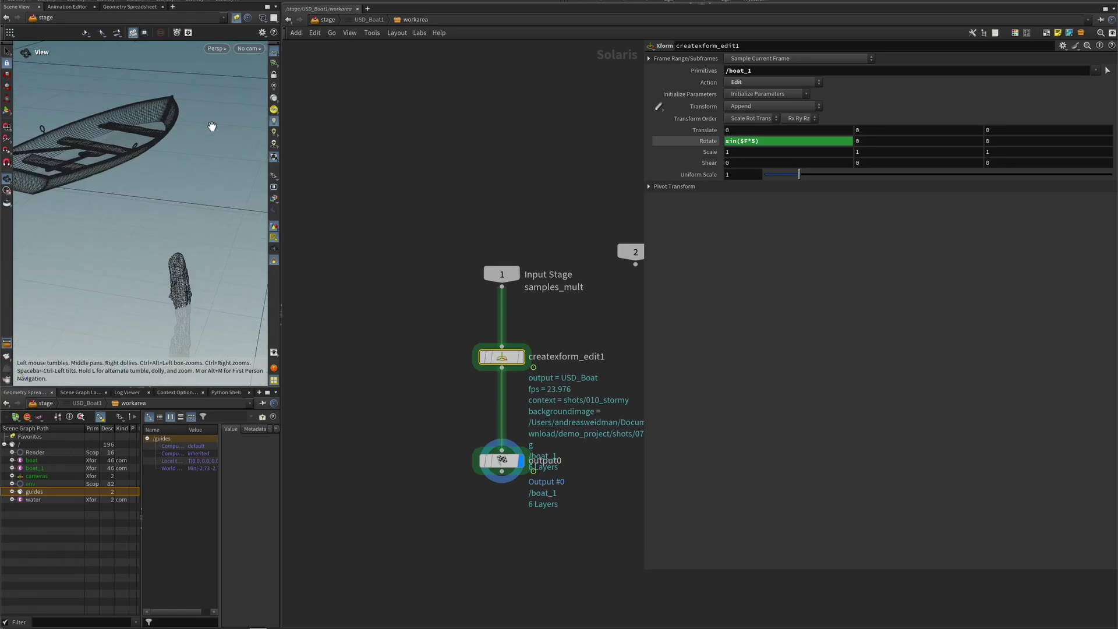
pyautogui.keyDown('alt'); pyautogui.moveTo(116, 164); pyautogui.dragTo(191, 196, button='middle'); pyautogui.keyUp('alt')
pyautogui.keyDown('alt'); pyautogui.moveTo(156, 169); pyautogui.dragTo(277, 159, button='right'); pyautogui.keyUp('alt')
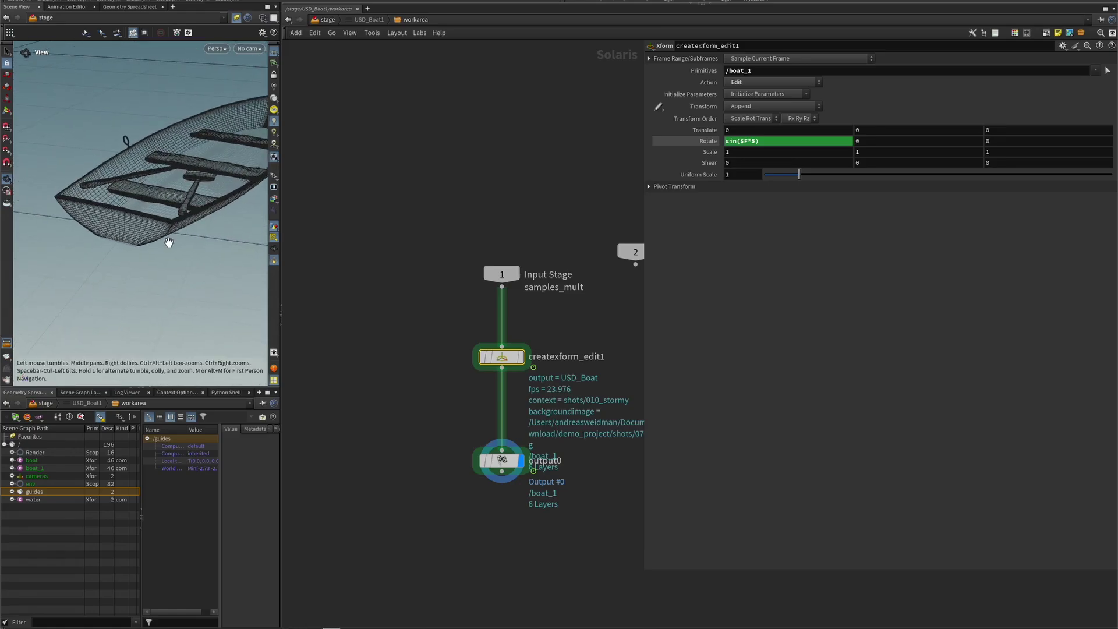
pyautogui.moveTo(169, 243)
pyautogui.keyDown('alt'); pyautogui.mouseDown()
pyautogui.moveTo(186, 221)
pyautogui.moveTo(187, 232)
pyautogui.mouseUp(); pyautogui.keyUp('alt')
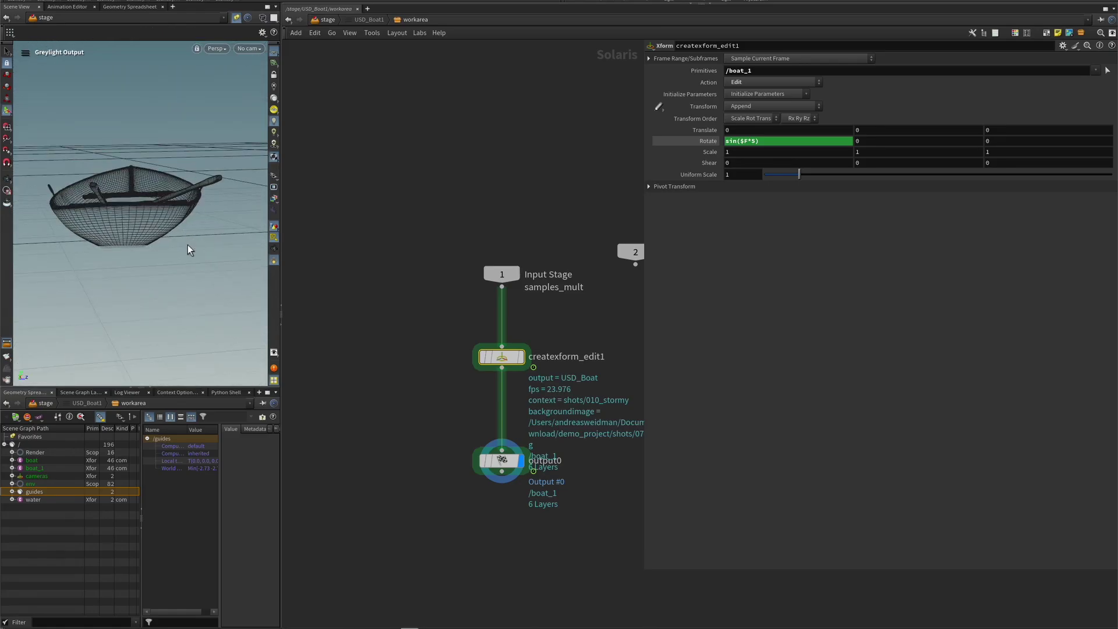
pyautogui.press('Up')
pyautogui.click(1102, 627)
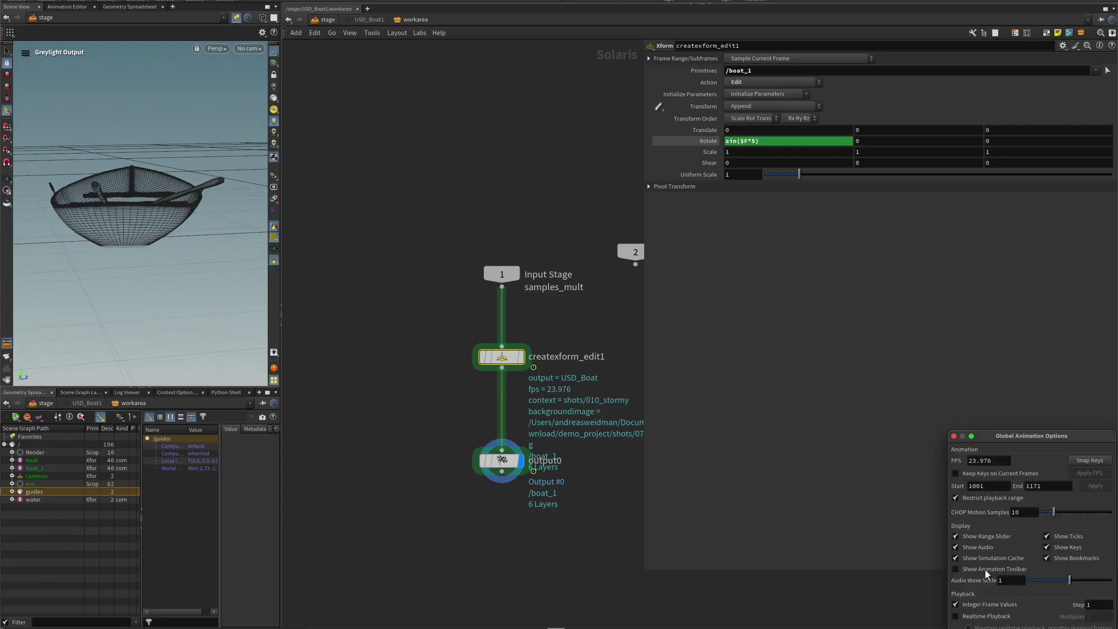
pyautogui.click(980, 617)
pyautogui.click(1095, 628)
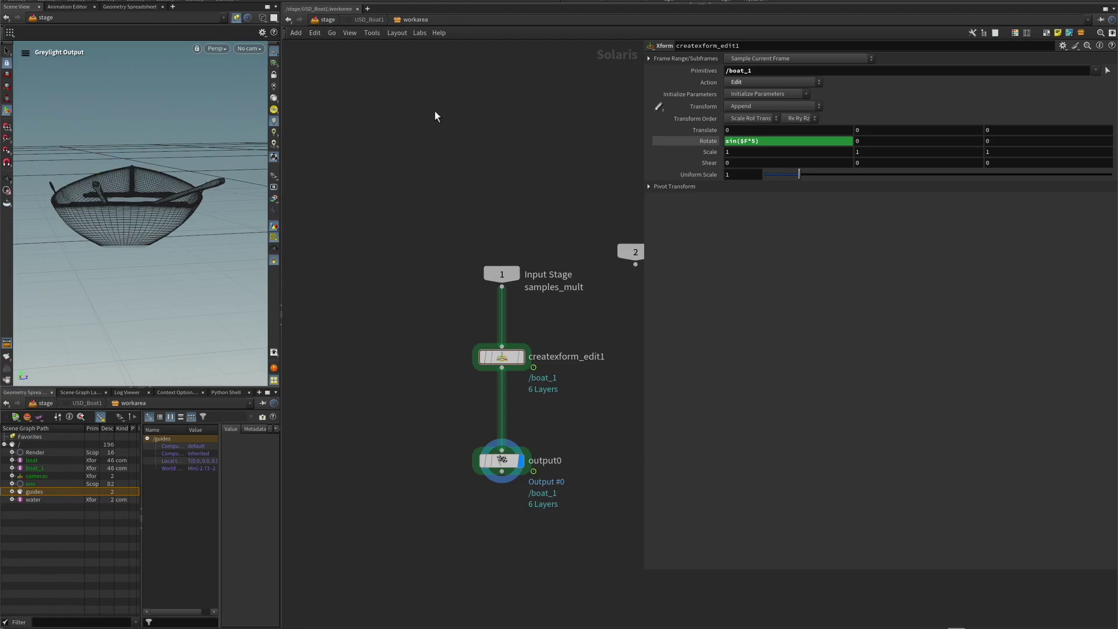
# - Leave the Boat workarea and return to the Animation template network at the stage level
pyautogui.click(328, 20)
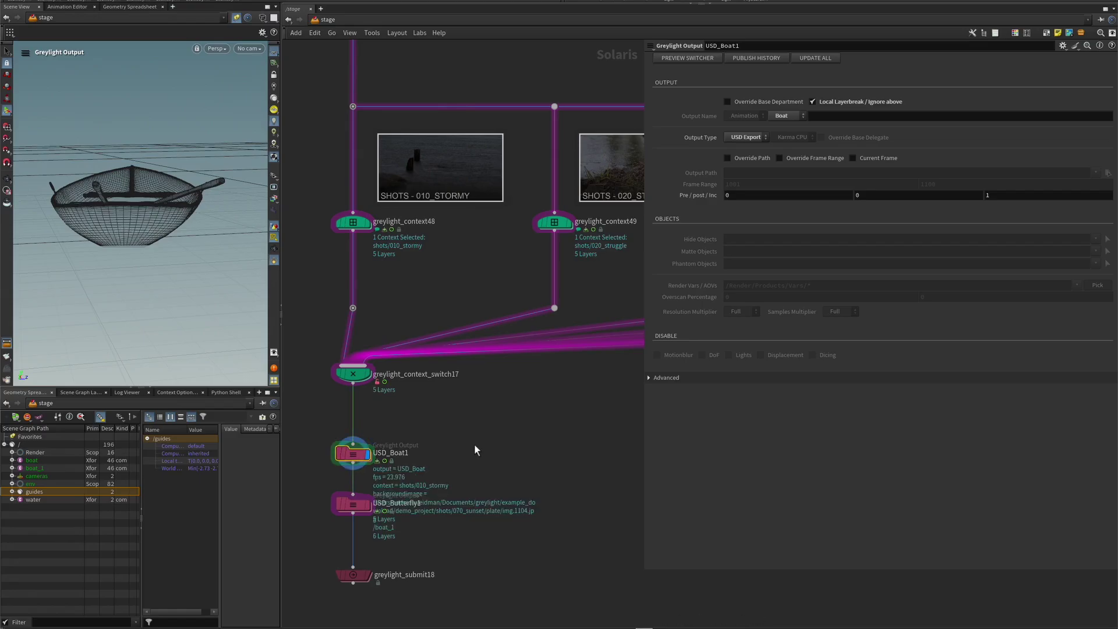
pyautogui.scroll(-3, 475, 451)
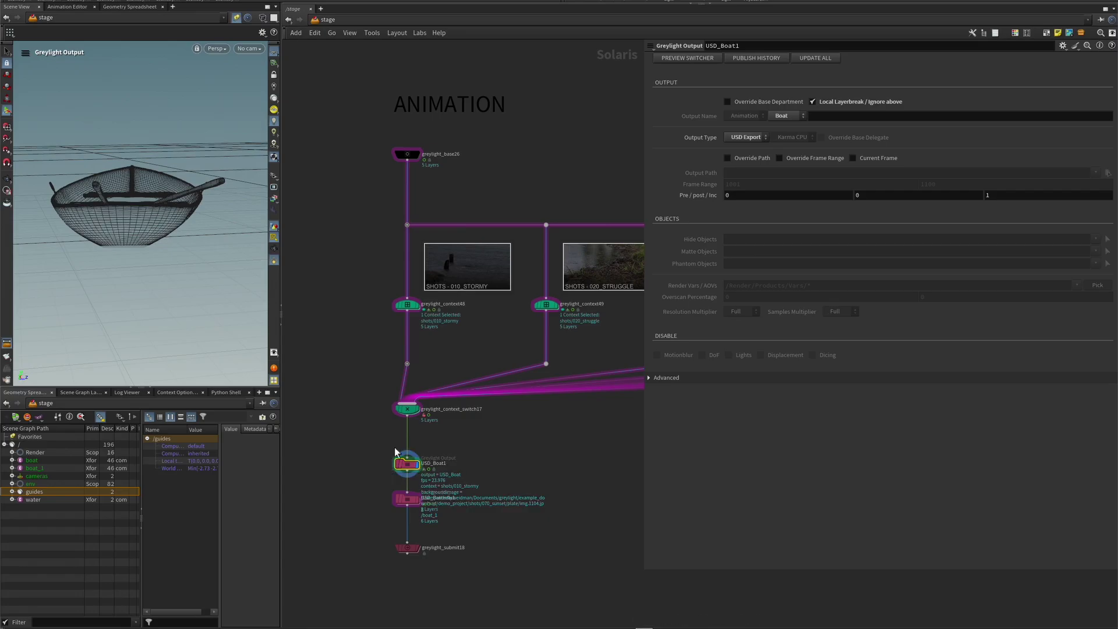
pyautogui.moveTo(336, 420); pyautogui.dragTo(332, 279)
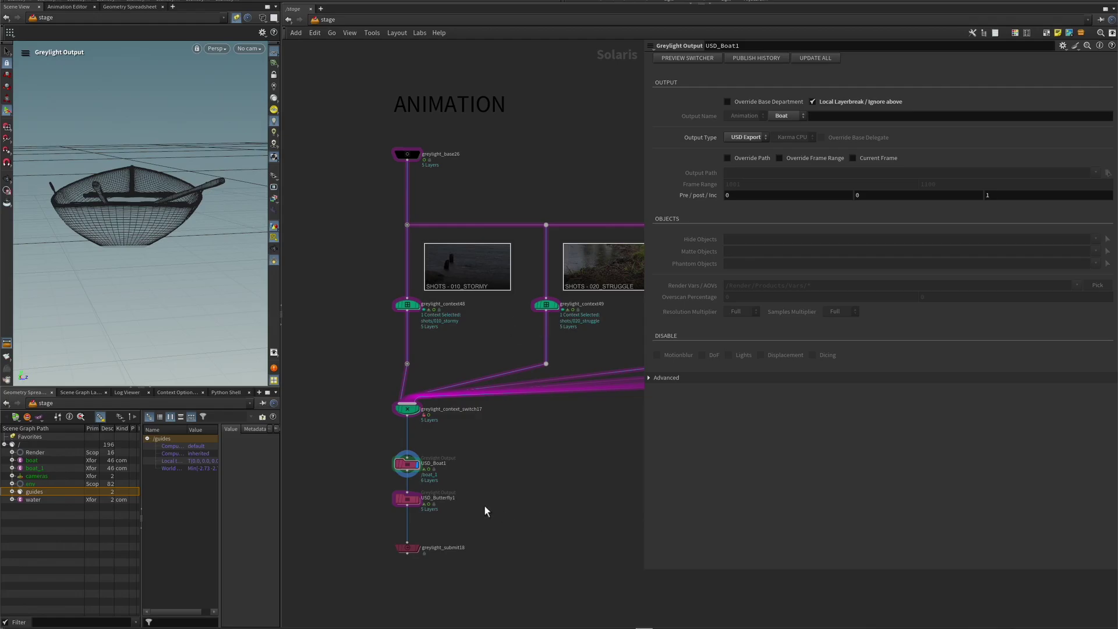
pyautogui.moveTo(483, 464); pyautogui.dragTo(472, 442, button='middle')
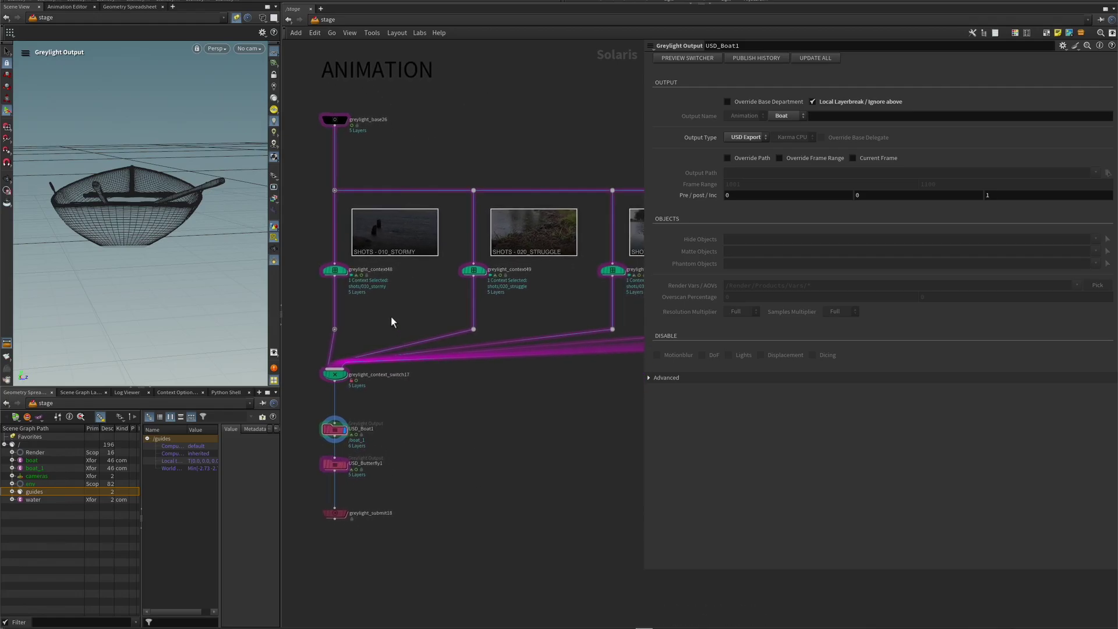
pyautogui.moveTo(390, 316); pyautogui.dragTo(398, 359, button='middle')
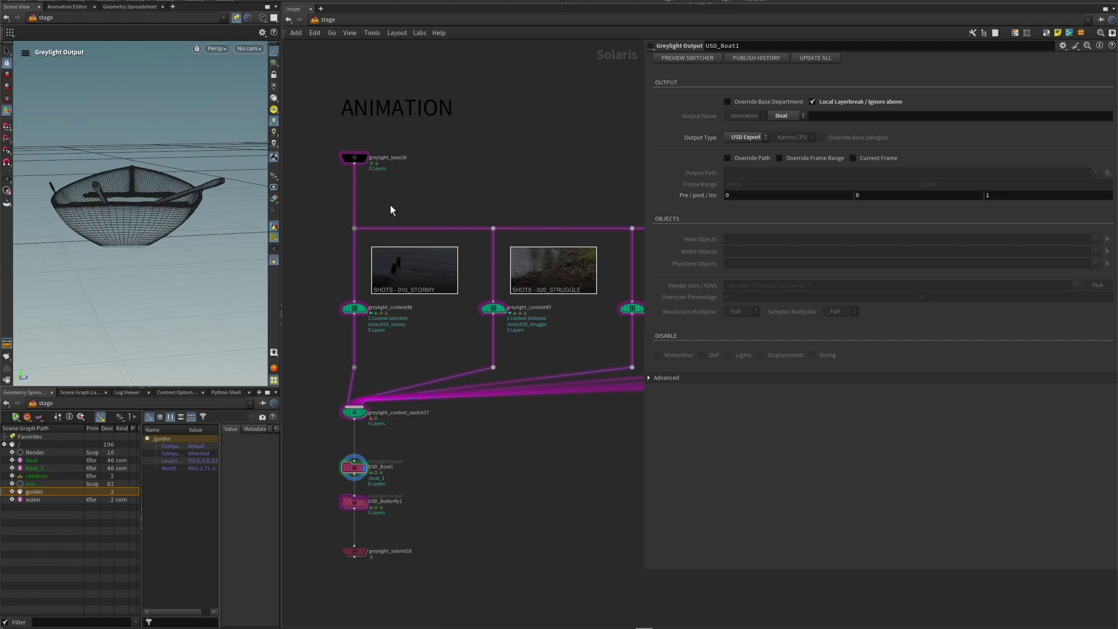
# - Copy the path of butterfly/lookdev/main/usd/v002 from the publish history of the Greylight Base node
pyautogui.click(356, 157)
pyautogui.click(769, 59)
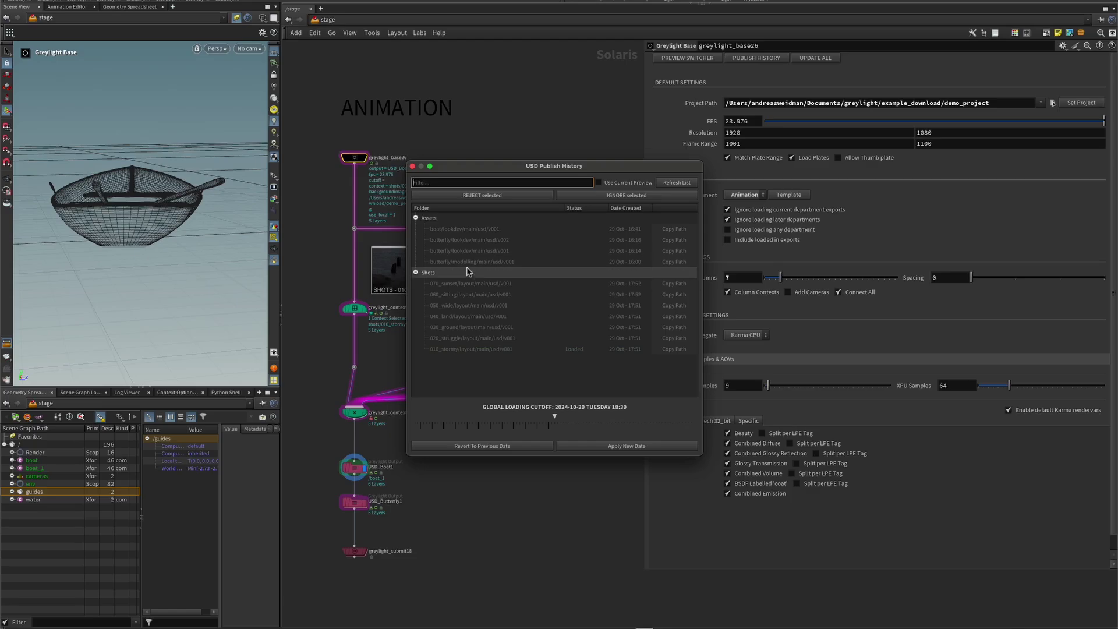
pyautogui.click(673, 240)
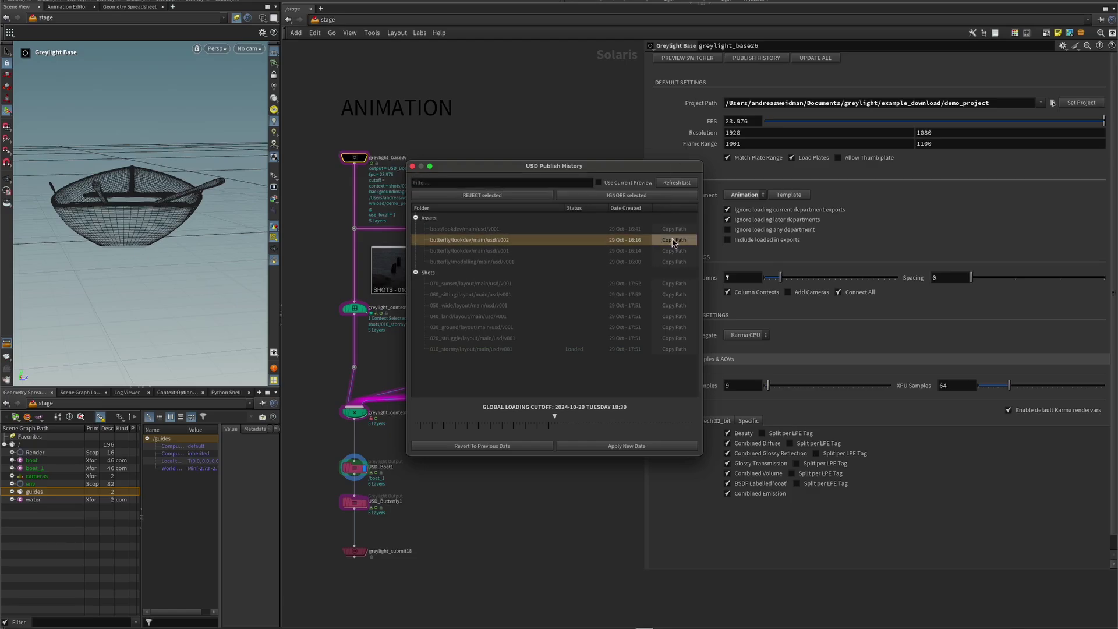
pyautogui.click(646, 238)
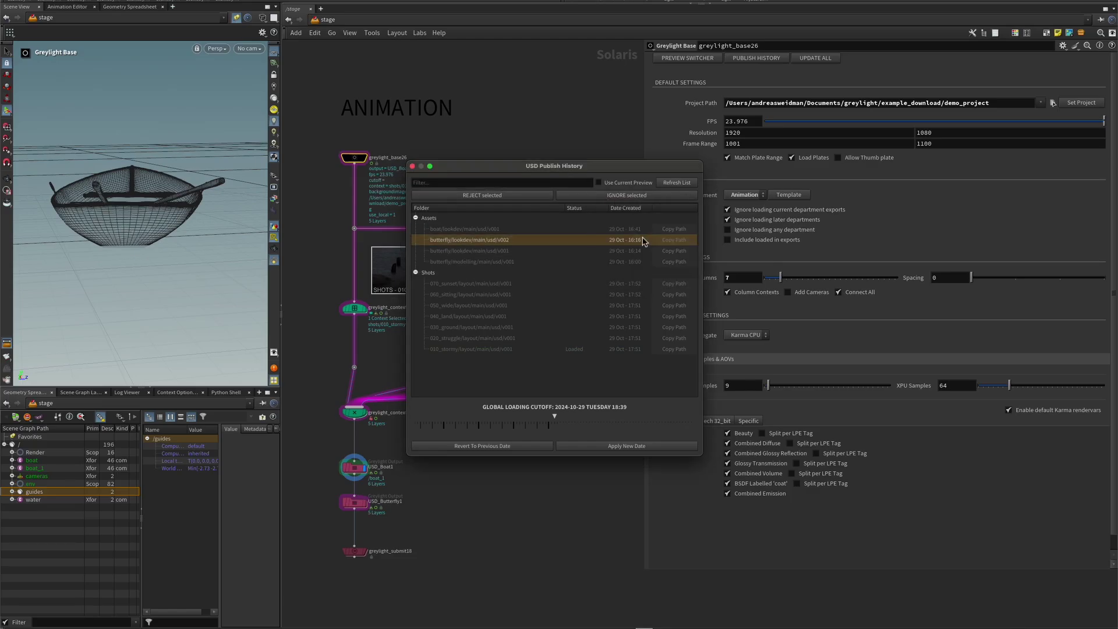
pyautogui.click(412, 166)
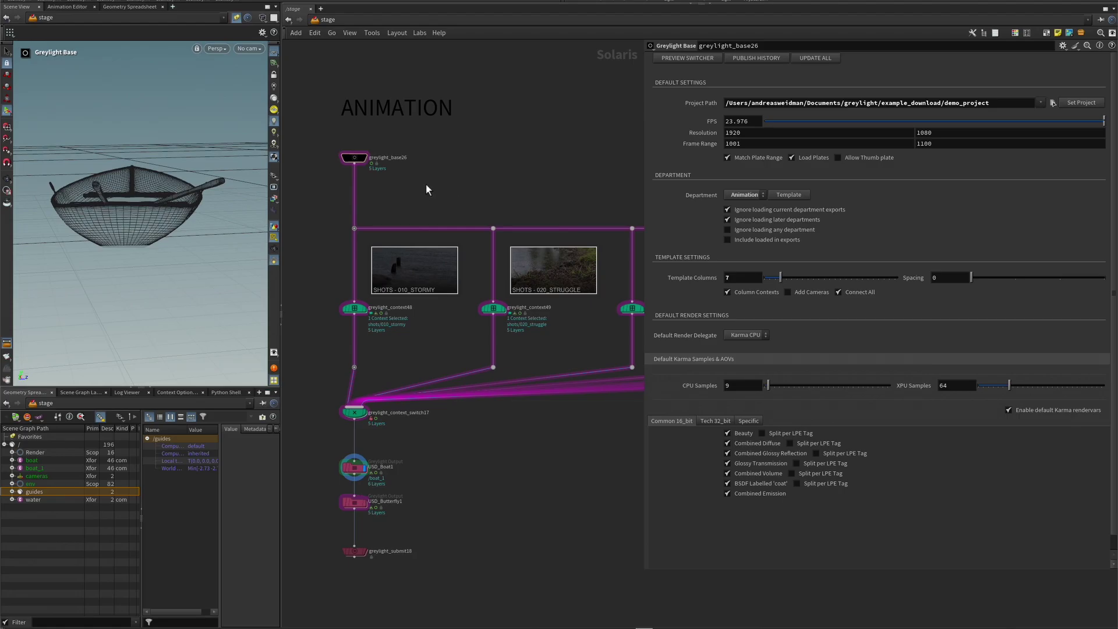
# - Paste the copied path as a SubLayer node directly below the Greylight Base and inspect the butterfly hierarchy in the scene graph
pyautogui.press('super+v')
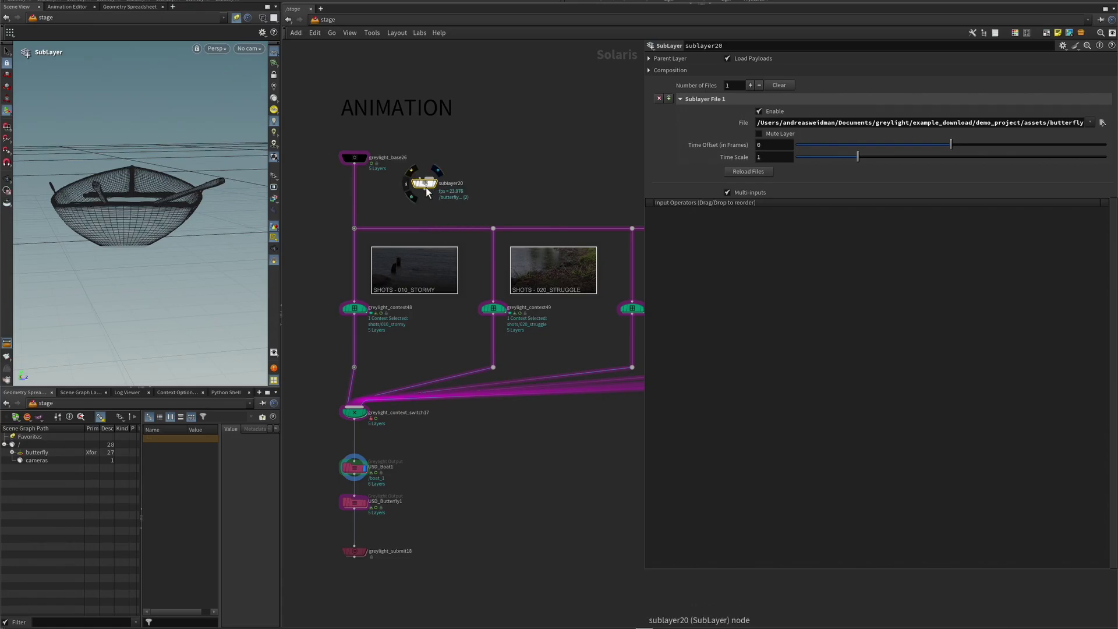
pyautogui.moveTo(426, 189); pyautogui.dragTo(358, 193)
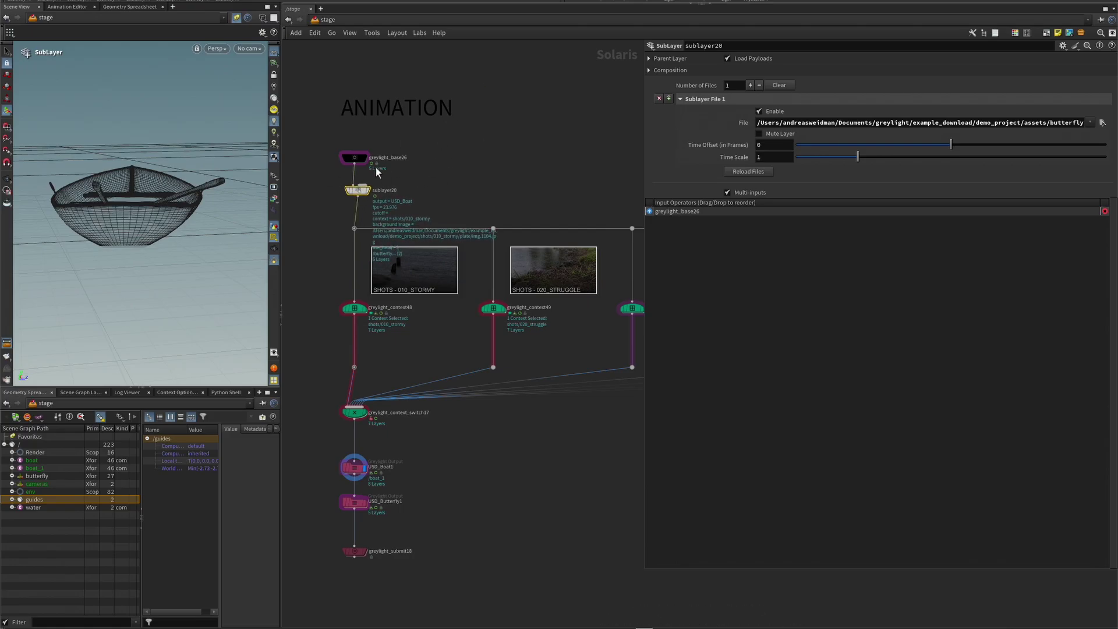
pyautogui.click(29, 476)
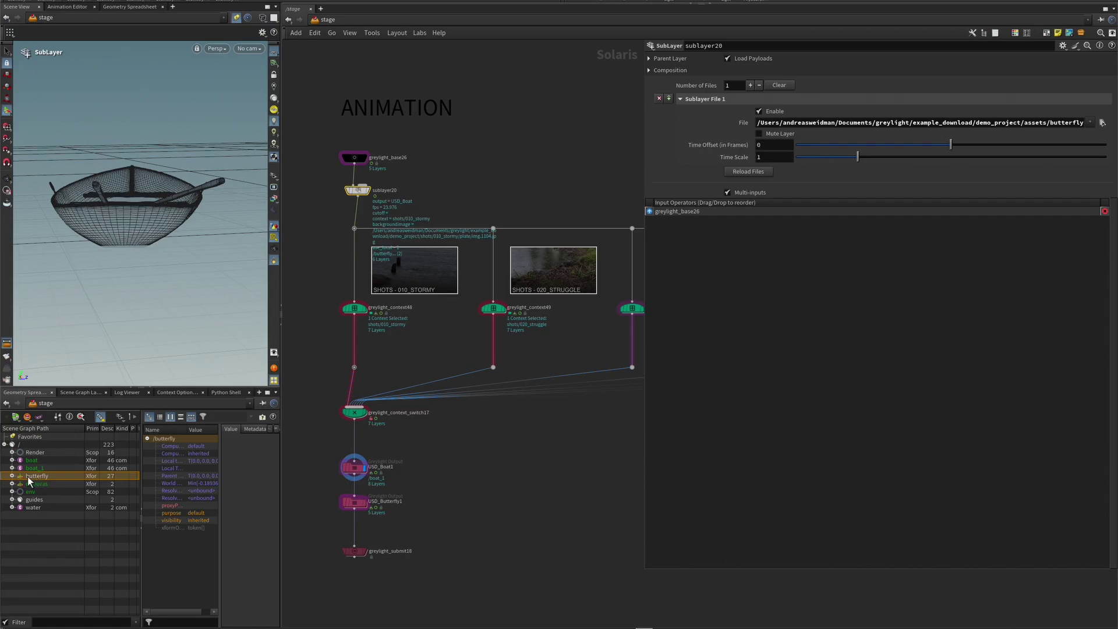
pyautogui.click(13, 476)
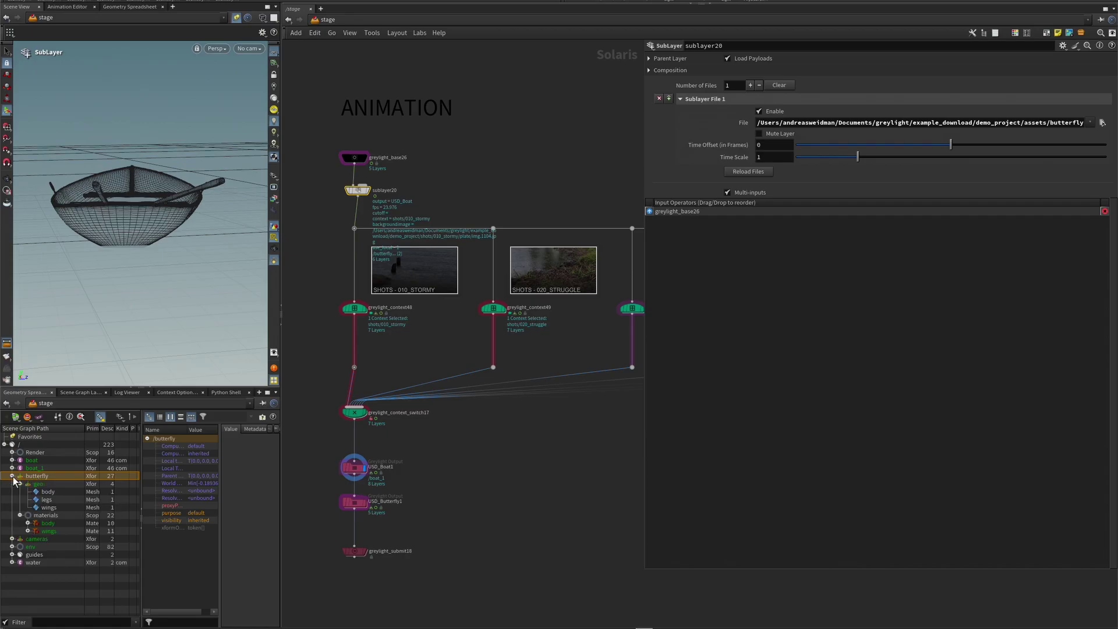
pyautogui.click(12, 476)
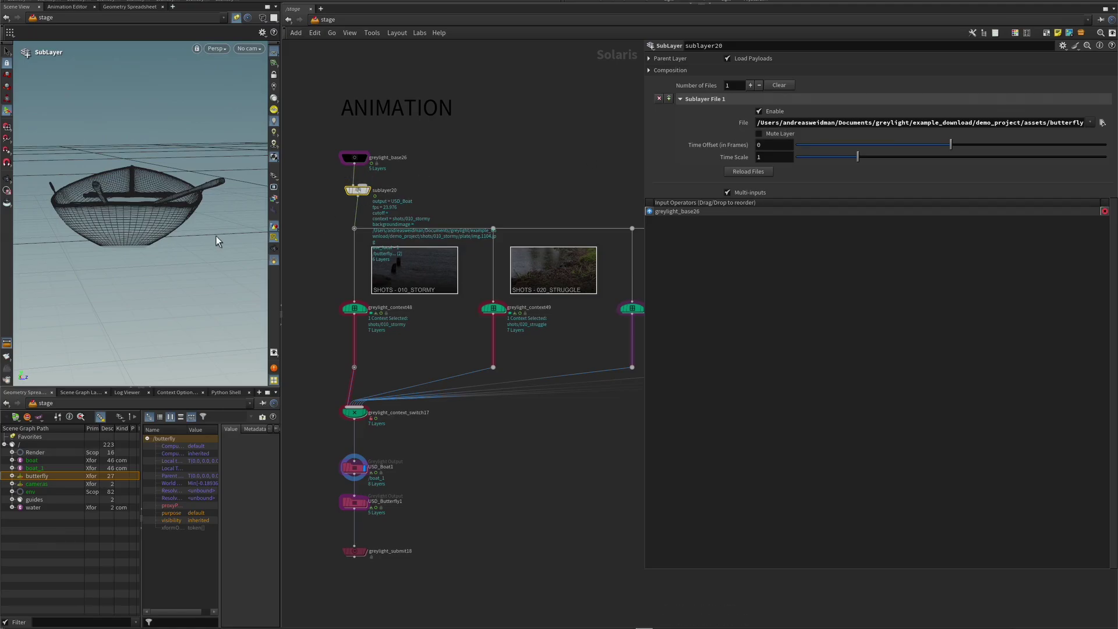
# - Display the SubLayer node's output and look at the butterfly beside the boat in the viewport
pyautogui.click(365, 192)
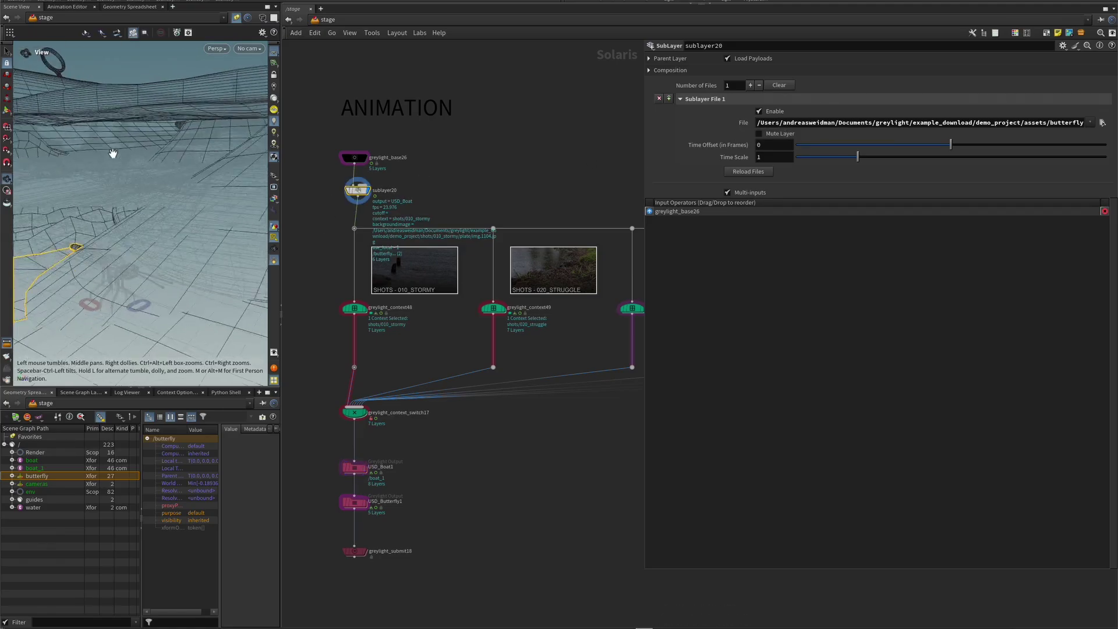
pyautogui.keyDown('alt'); pyautogui.moveTo(112, 155); pyautogui.dragTo(97, 141); pyautogui.keyUp('alt')
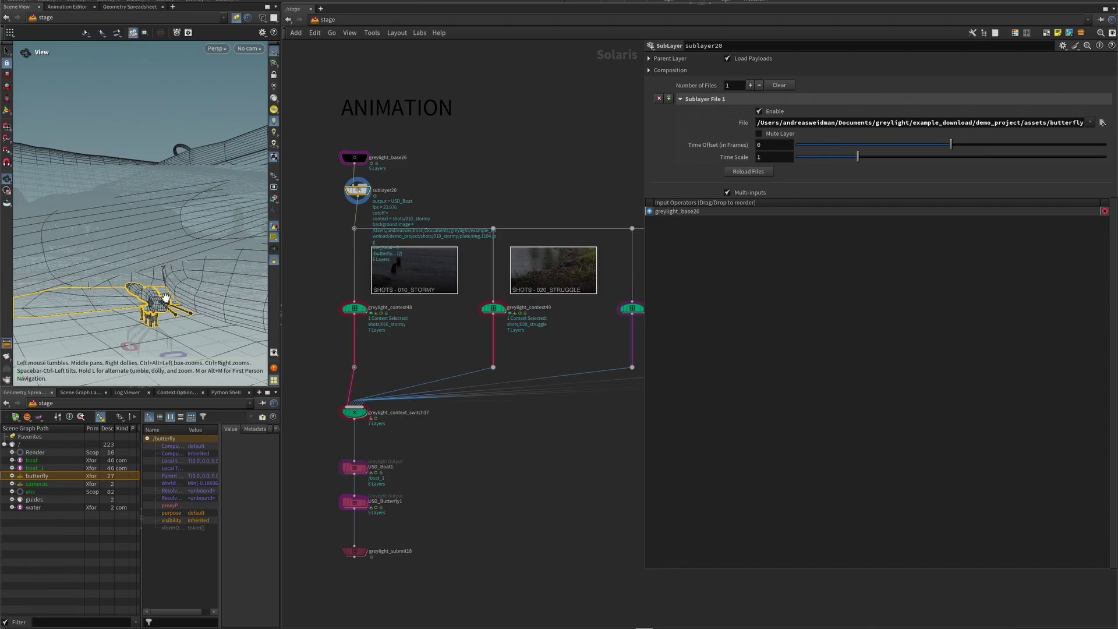
pyautogui.moveTo(173, 290); pyautogui.dragTo(3, 247)
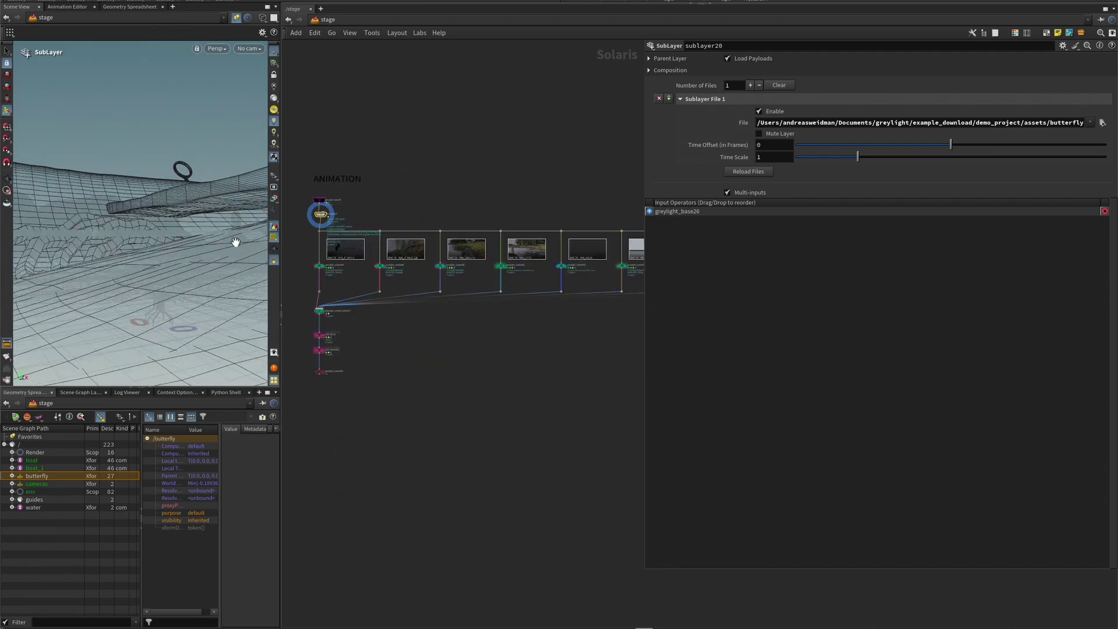
pyautogui.moveTo(237, 242); pyautogui.dragTo(197, 180)
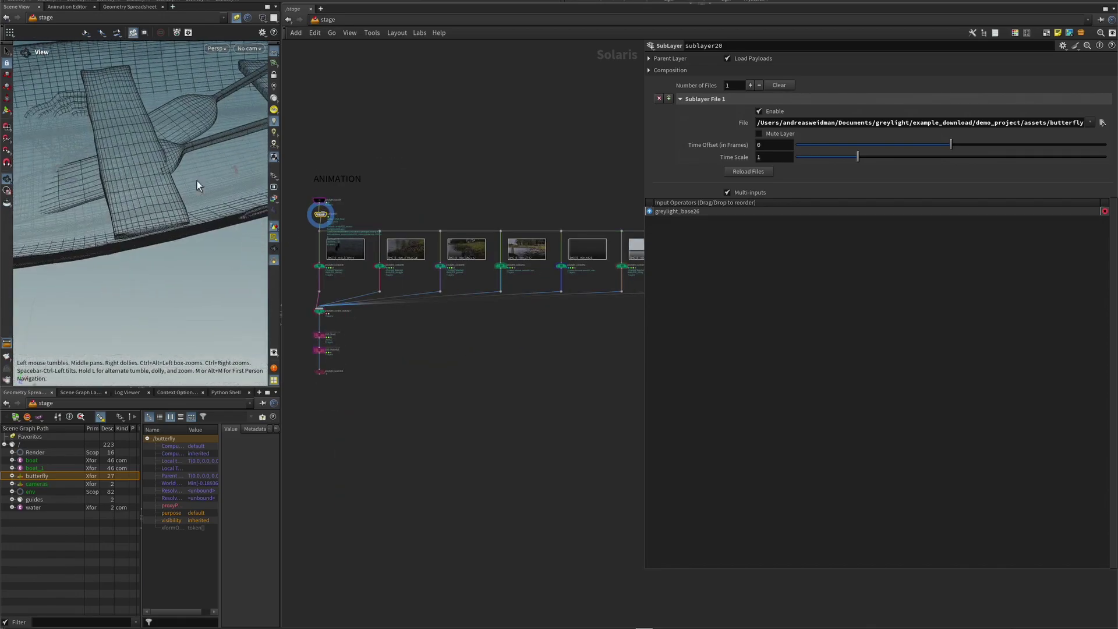
pyautogui.click(387, 189)
pyautogui.moveTo(367, 215); pyautogui.dragTo(393, 214, button='middle')
pyautogui.scroll(4, 322, 282)
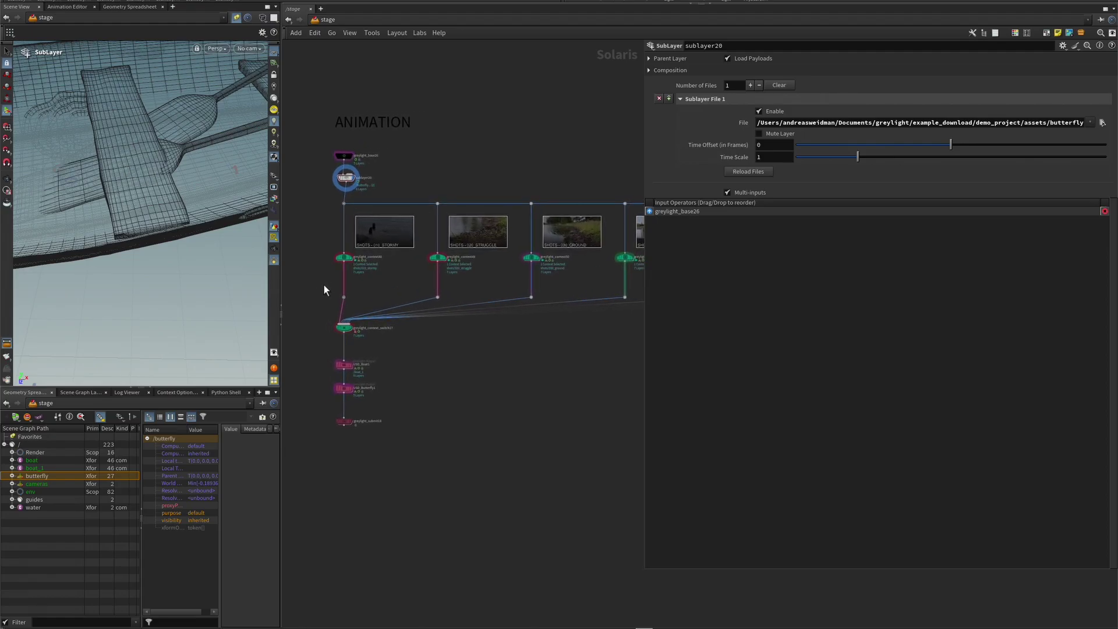
pyautogui.scroll(1, 326, 290)
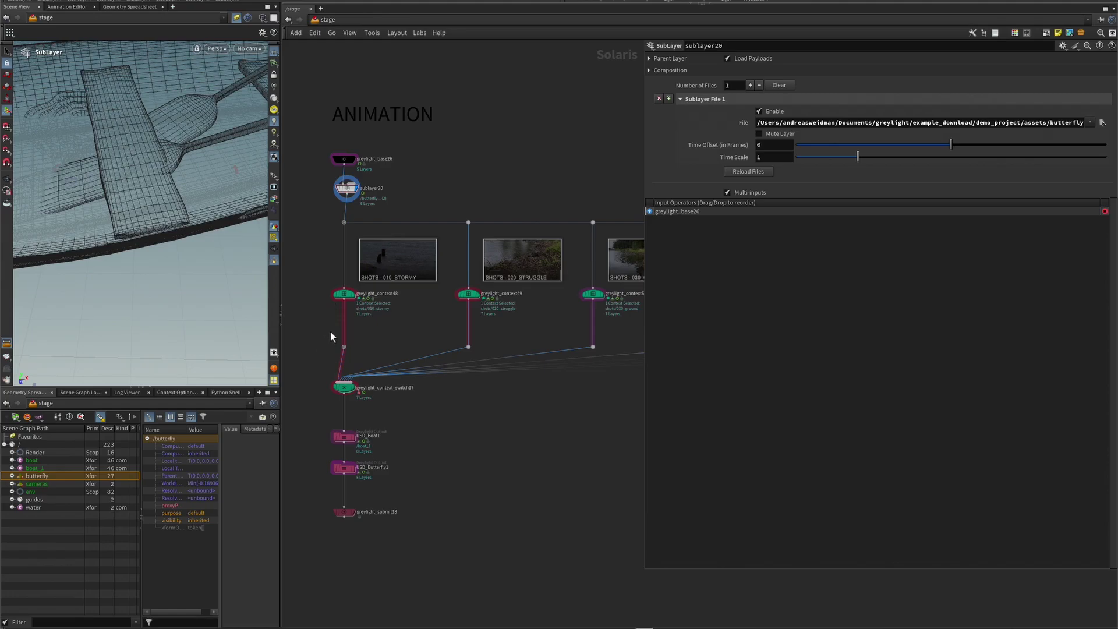
pyautogui.moveTo(330, 328); pyautogui.dragTo(327, 333, button='middle')
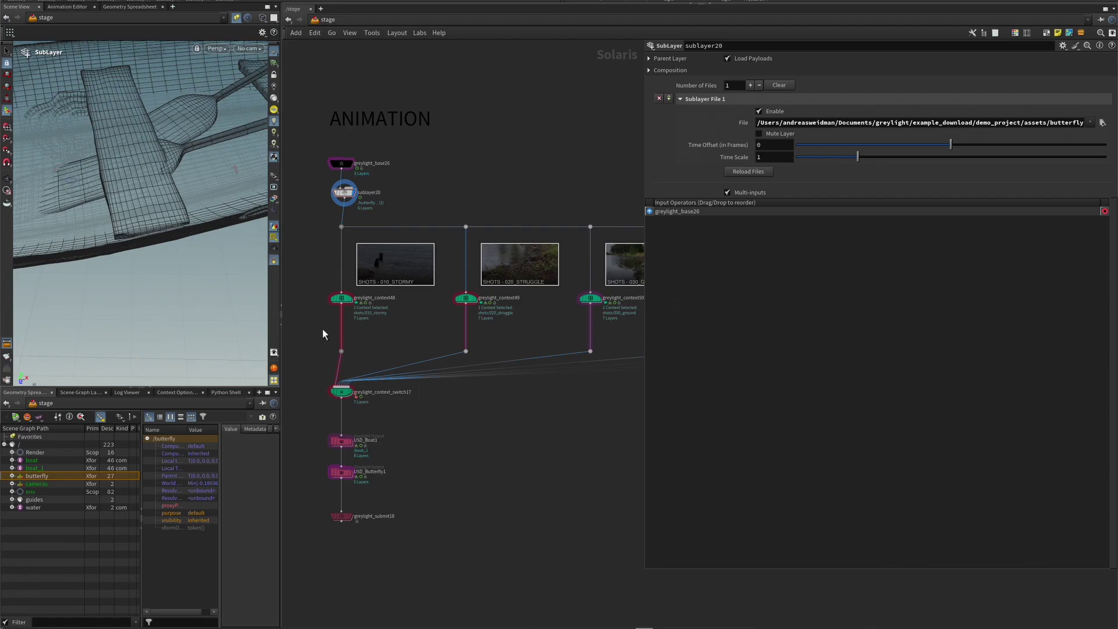
pyautogui.moveTo(323, 330); pyautogui.dragTo(333, 325, button='middle')
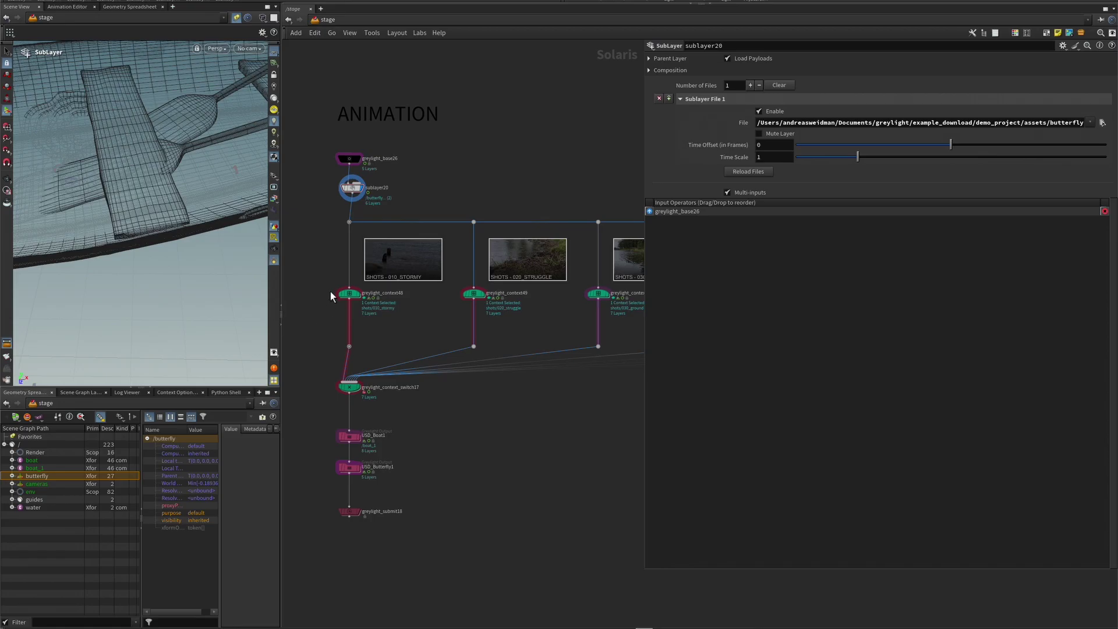
# - Install the demo_rig.1.0 digital asset library from $JOB/utility/otl into the current HIP file only
pyautogui.click(67, 0)
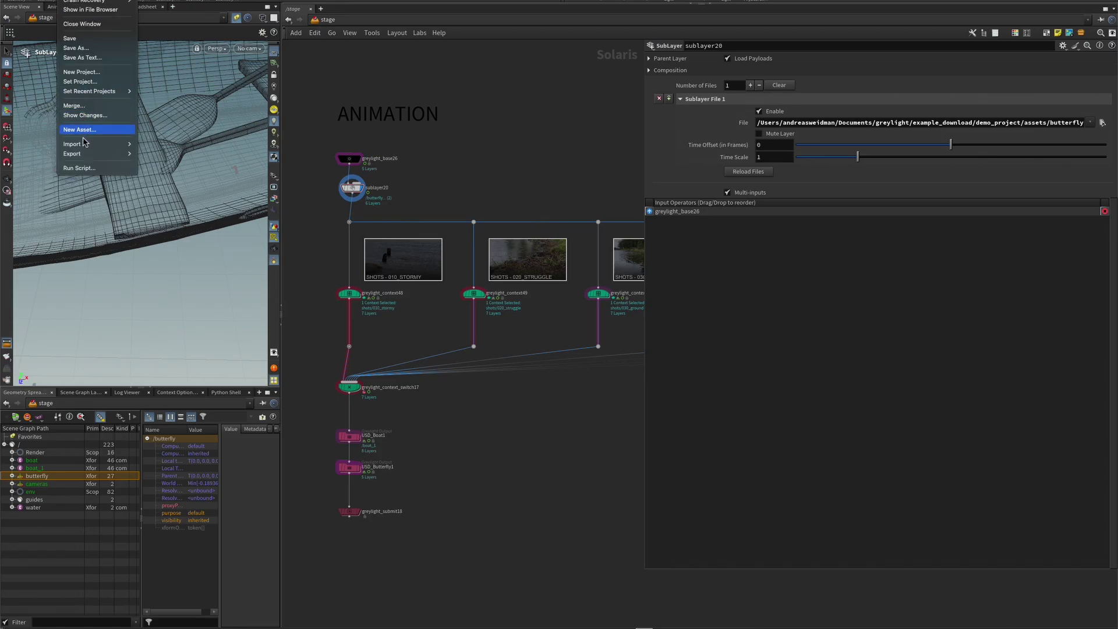
pyautogui.moveTo(111, 145)
pyautogui.click(183, 221)
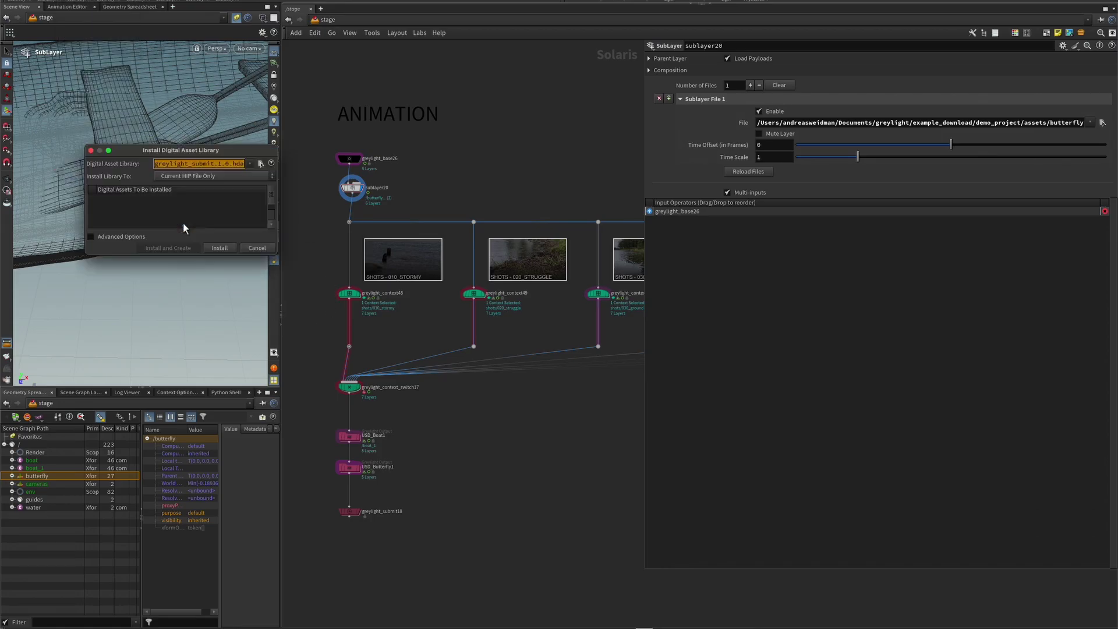
pyautogui.click(261, 163)
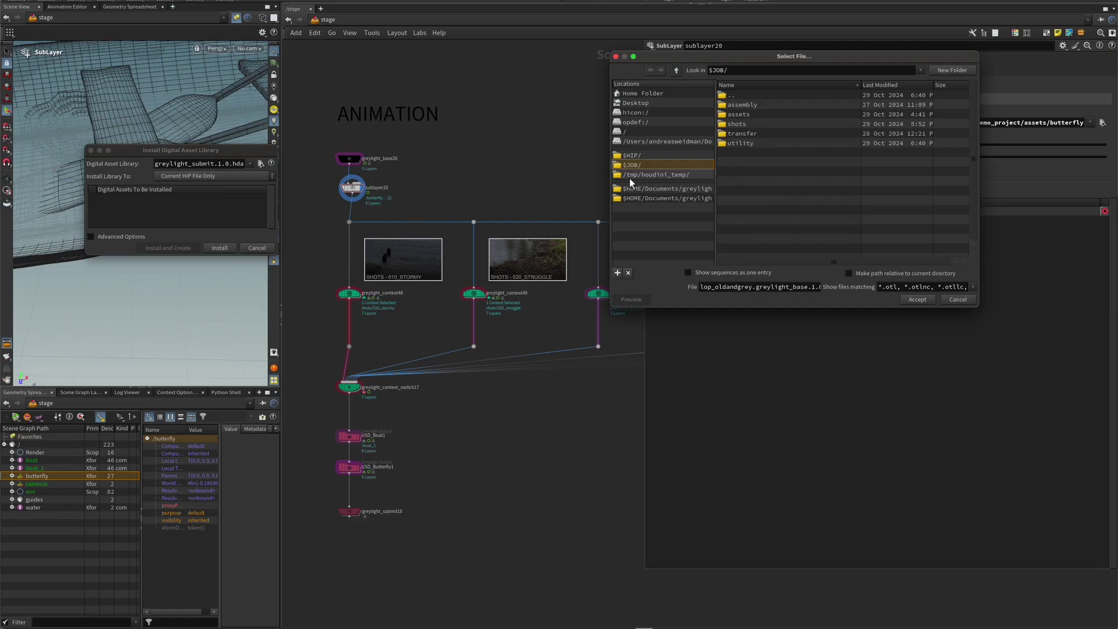
pyautogui.doubleClick(736, 142)
pyautogui.doubleClick(733, 111)
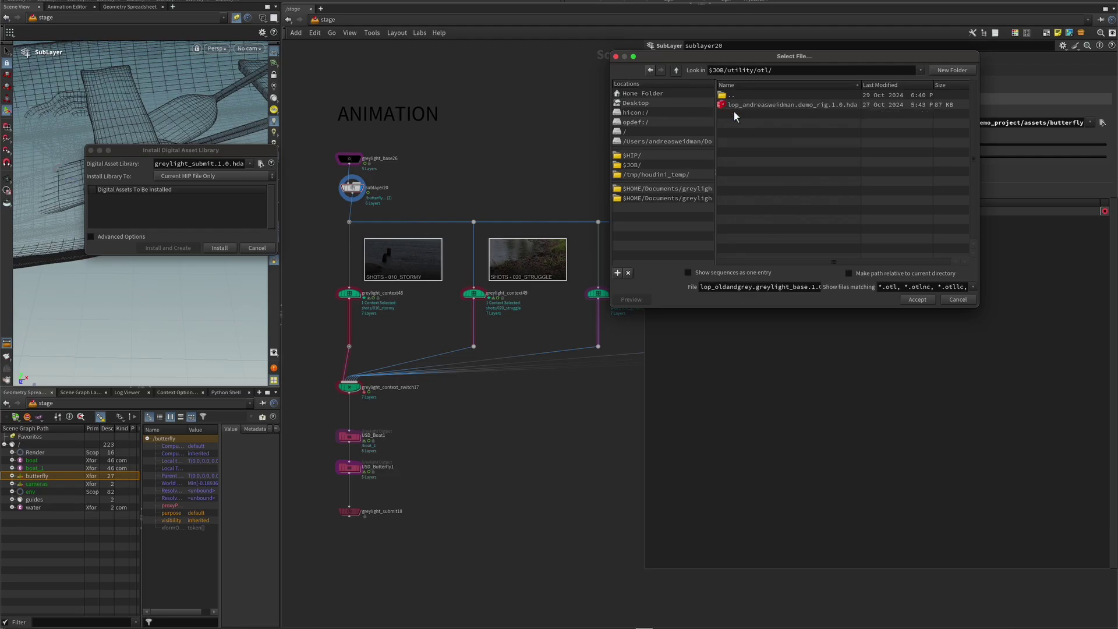
pyautogui.click(795, 103)
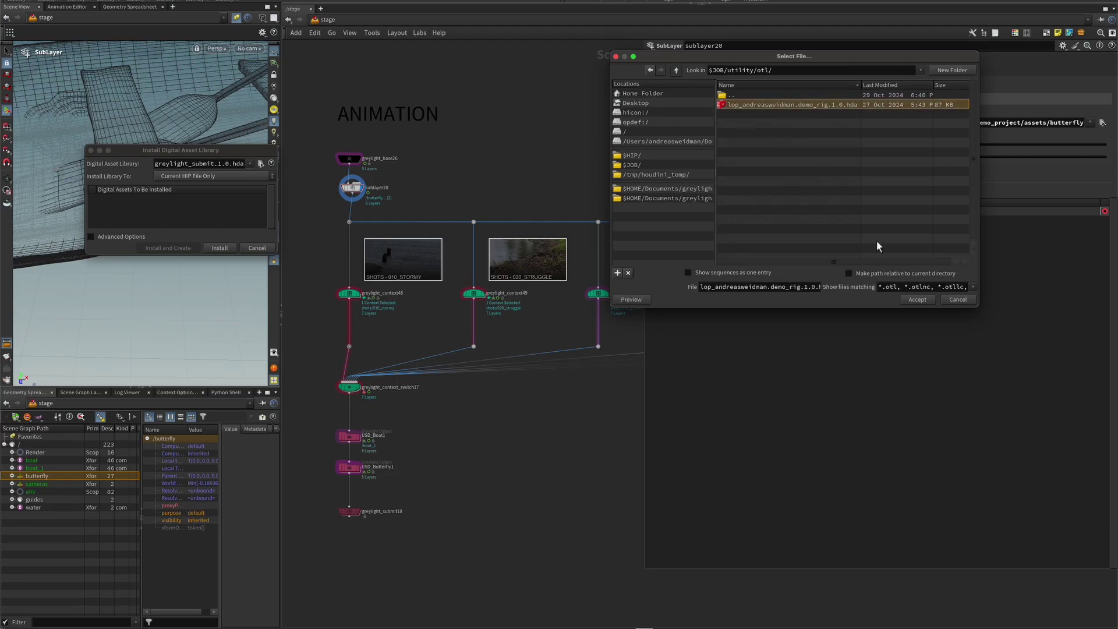
pyautogui.click(919, 301)
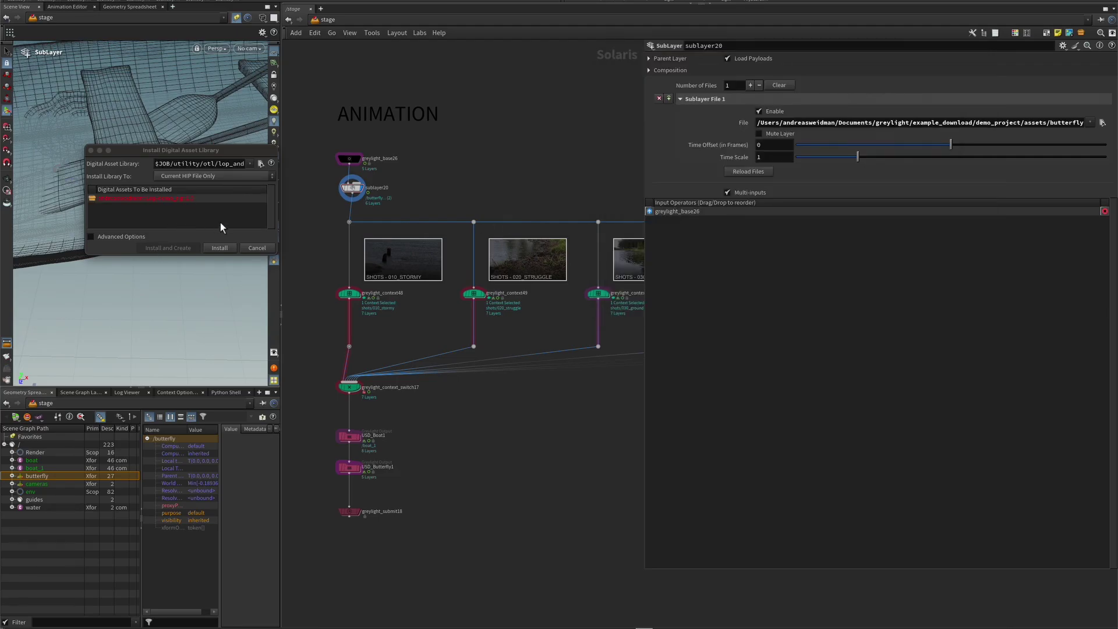
pyautogui.click(219, 248)
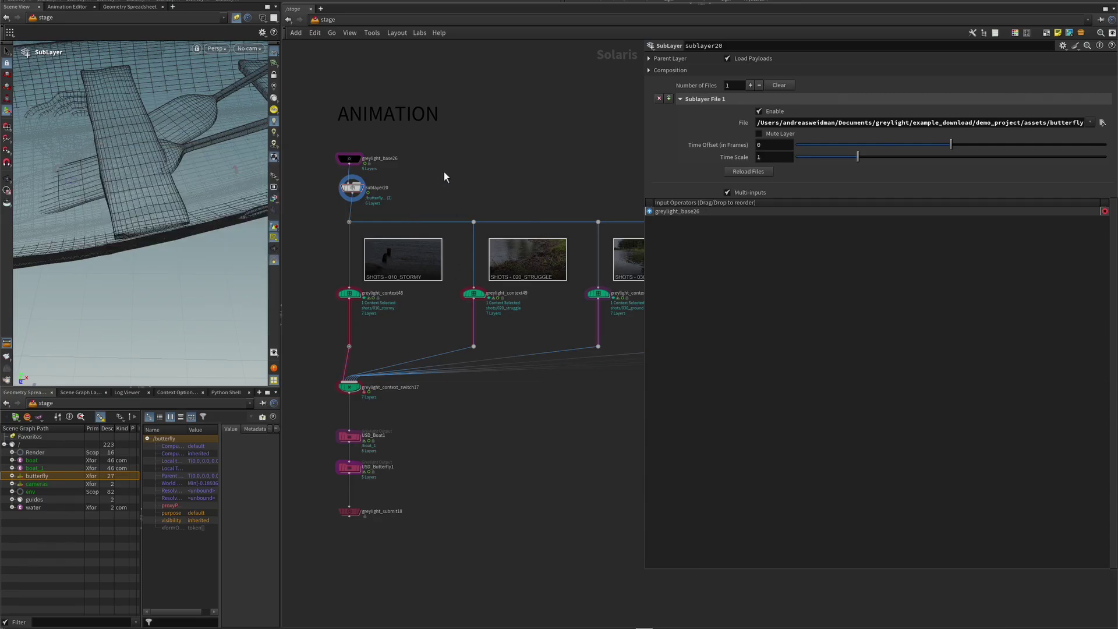
# - Add a Demo Rig node from the Old & Grey category beside the context switch in the Animation network
pyautogui.press('Tab')
pyautogui.moveTo(466, 387)
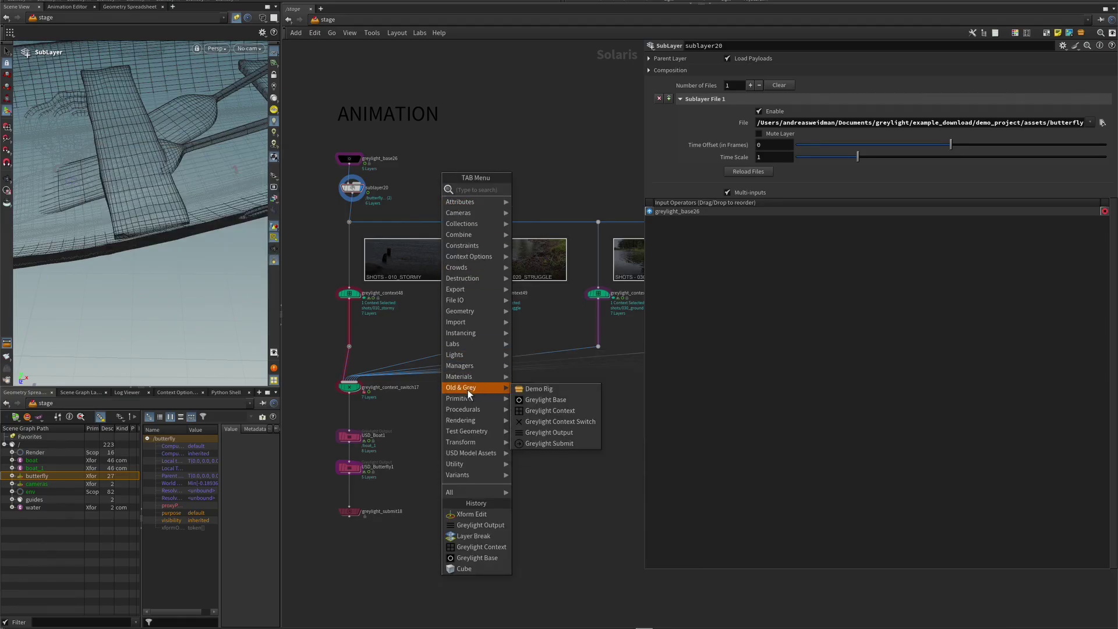
pyautogui.click(549, 389)
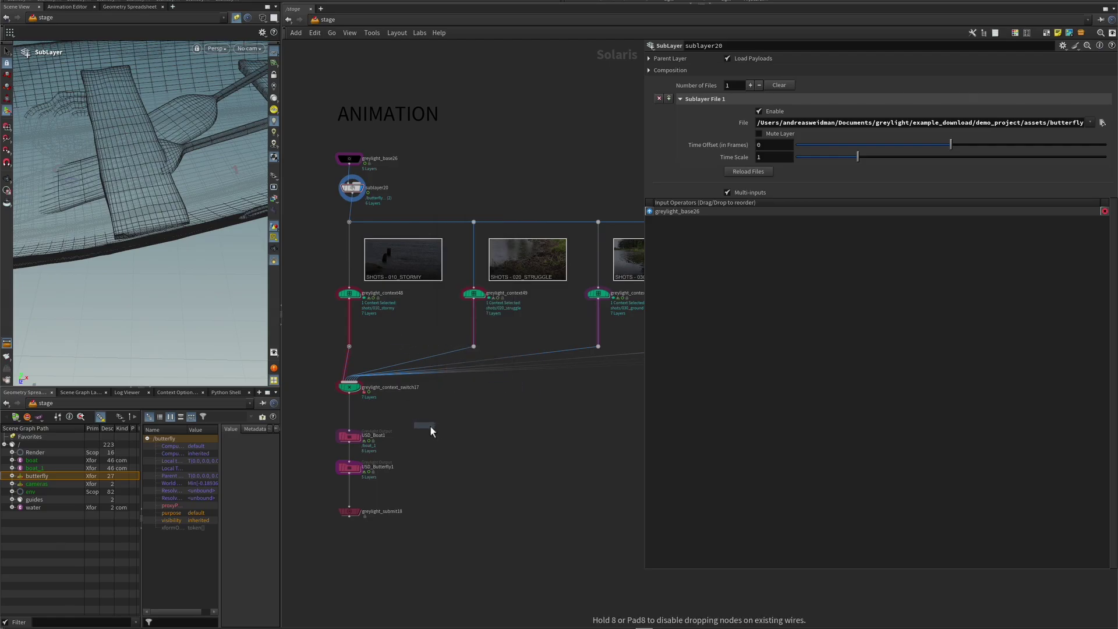
pyautogui.click(453, 418)
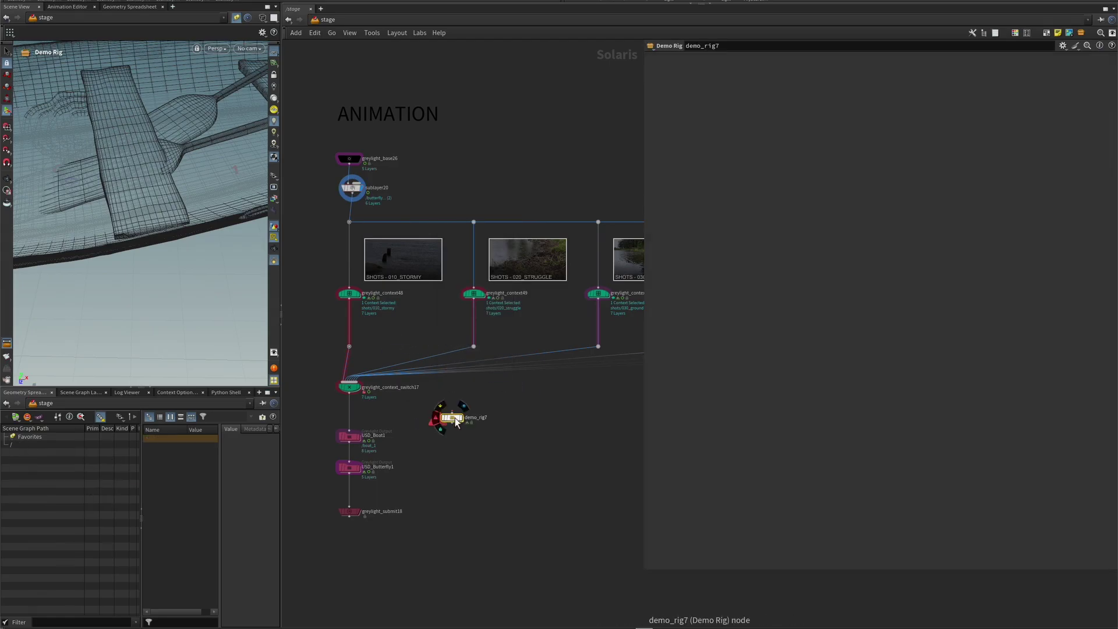
# - Reposition the Demo Rig node beside the top of the shot branches and wire its input to the SubLayer node's output
pyautogui.moveTo(464, 445); pyautogui.dragTo(482, 483, button='middle')
pyautogui.scroll(5, 483, 483)
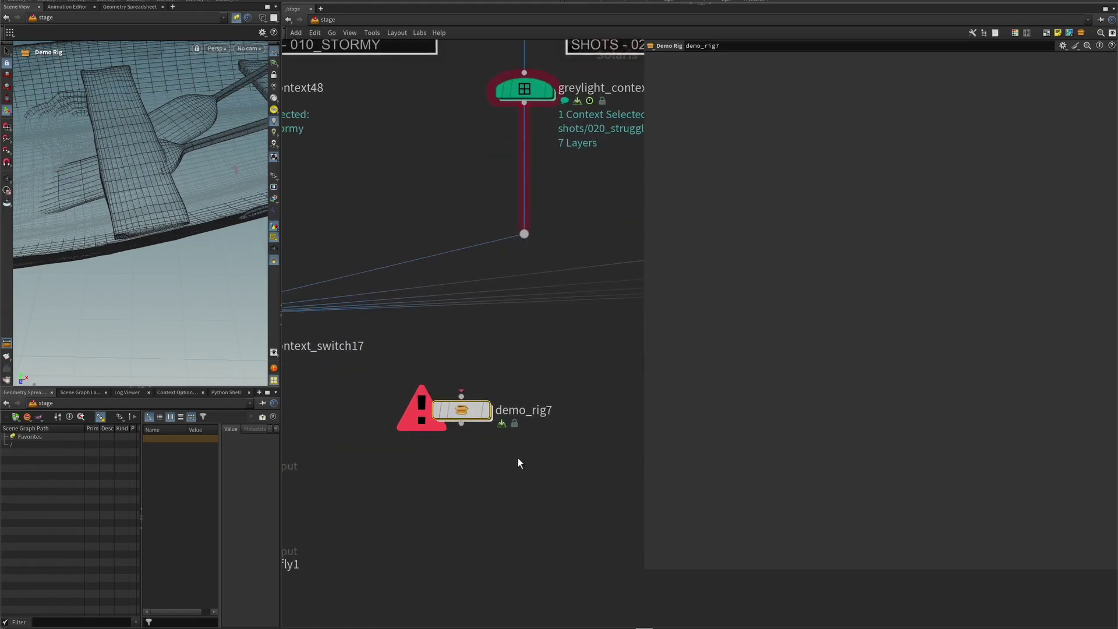
pyautogui.click(469, 410)
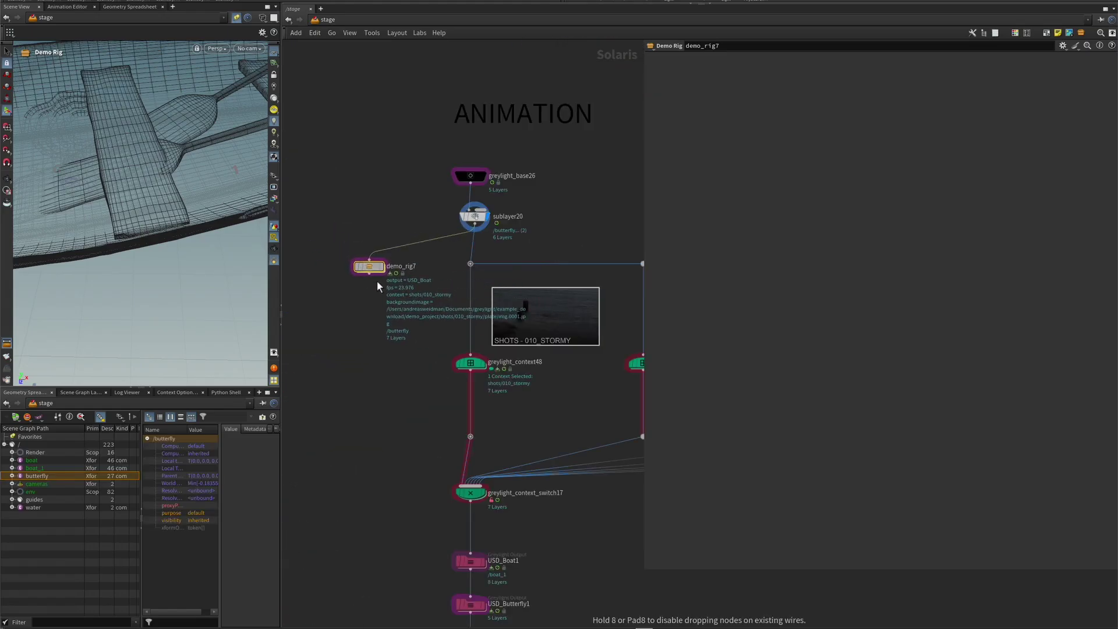
pyautogui.moveTo(377, 281)
pyautogui.mouseDown()
pyautogui.moveTo(379, 261)
pyautogui.moveTo(371, 281)
pyautogui.mouseUp()
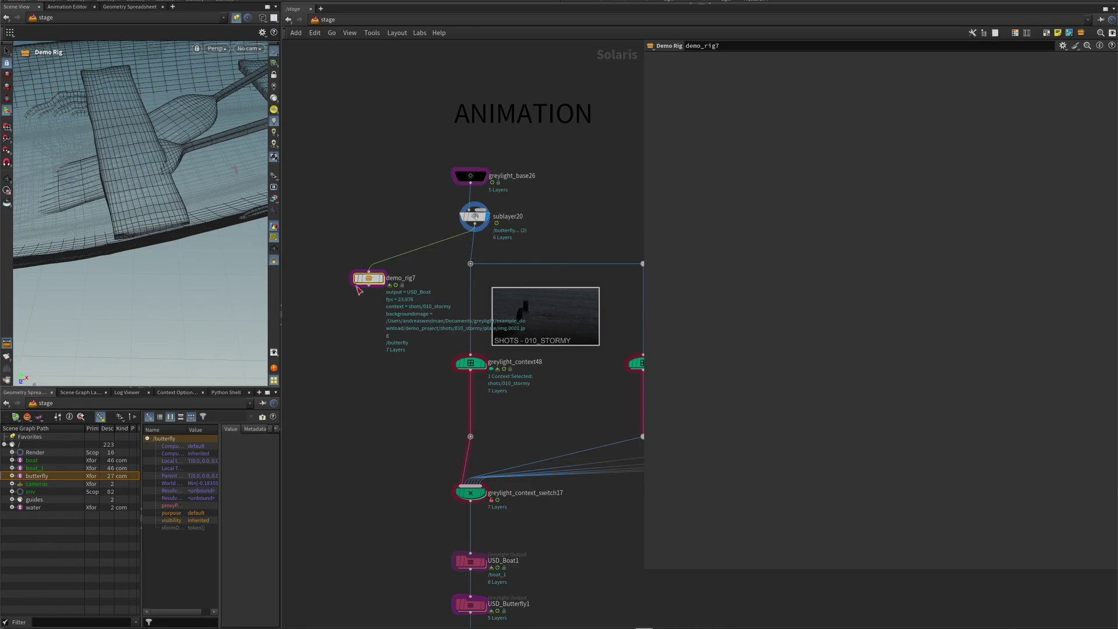
# - Enter the Demo Rig's Animate_Here network and examine the parameters of motion_controller and transform_animate
pyautogui.doubleClick(372, 278)
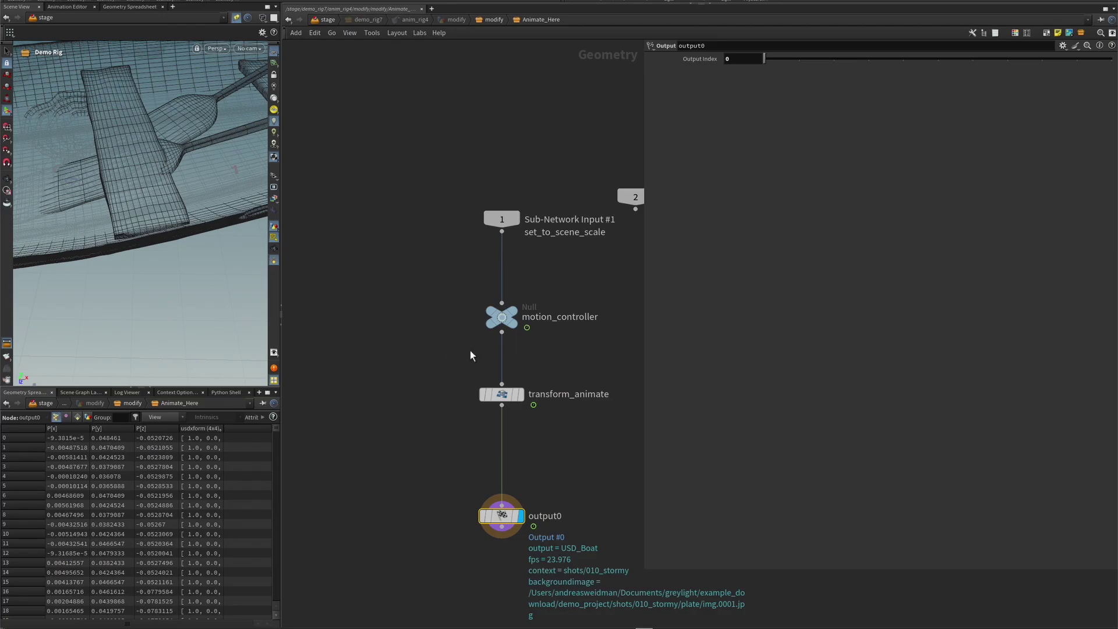
pyautogui.click(504, 318)
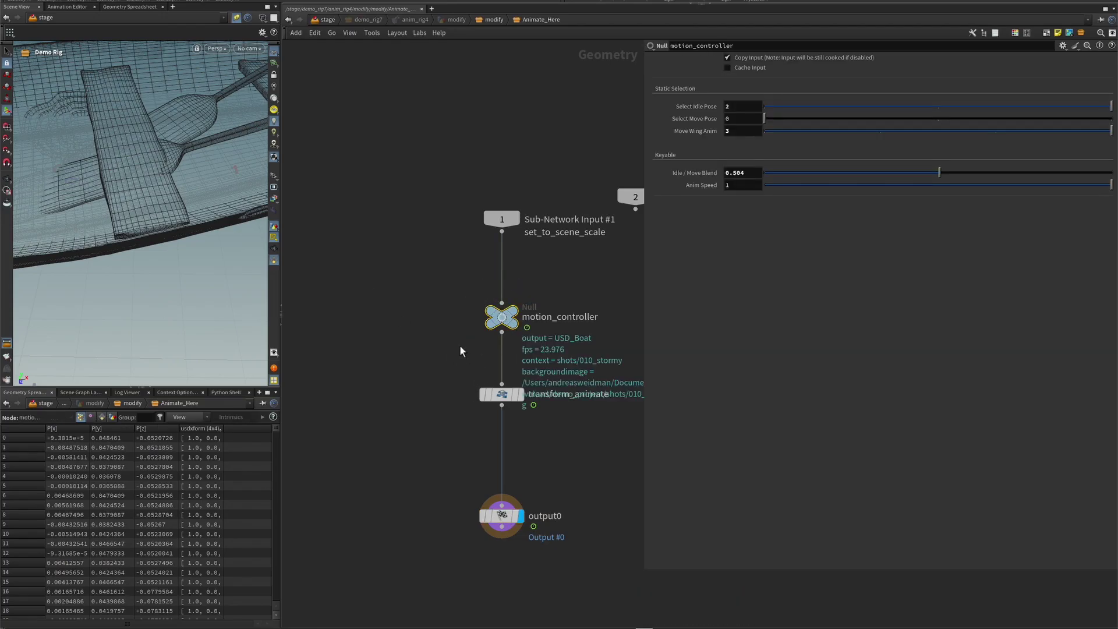
pyautogui.click(503, 395)
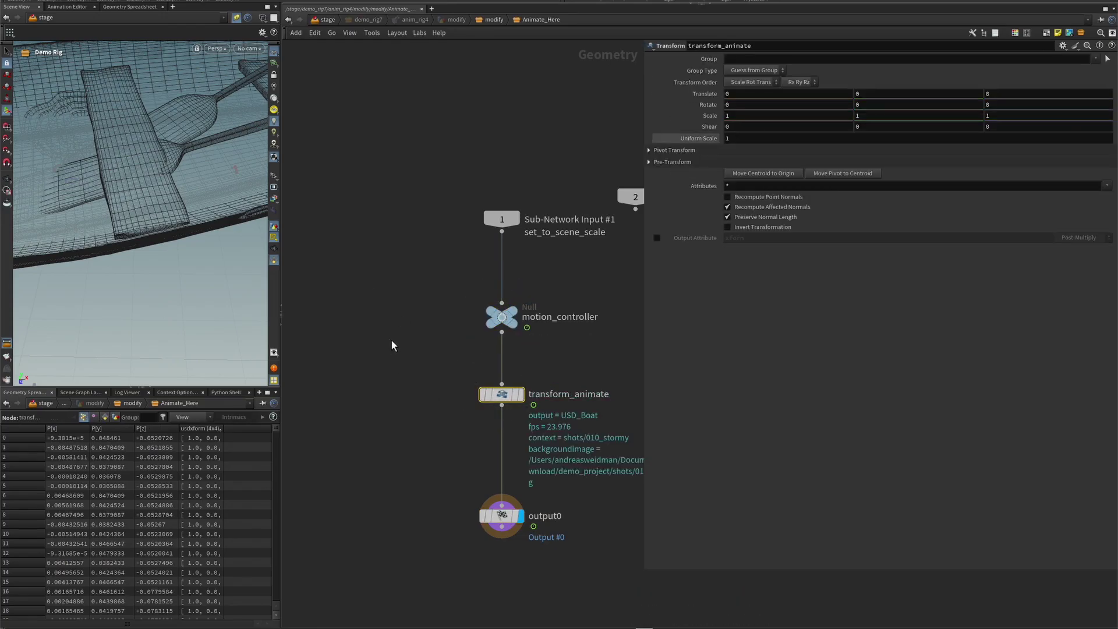
# - Go up to the enclosing modify network and examine its skeleton setup, idle rig poses and body pose nodes
pyautogui.click(495, 19)
pyautogui.moveTo(521, 230); pyautogui.dragTo(308, 235, button='middle')
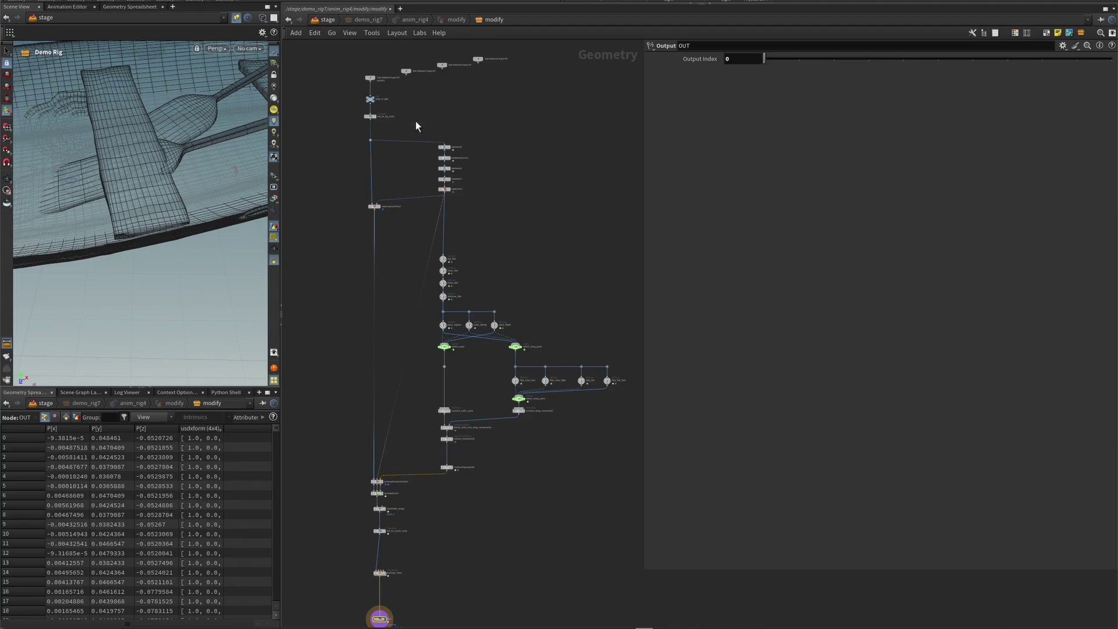
pyautogui.moveTo(488, 158); pyautogui.dragTo(492, 152, button='middle')
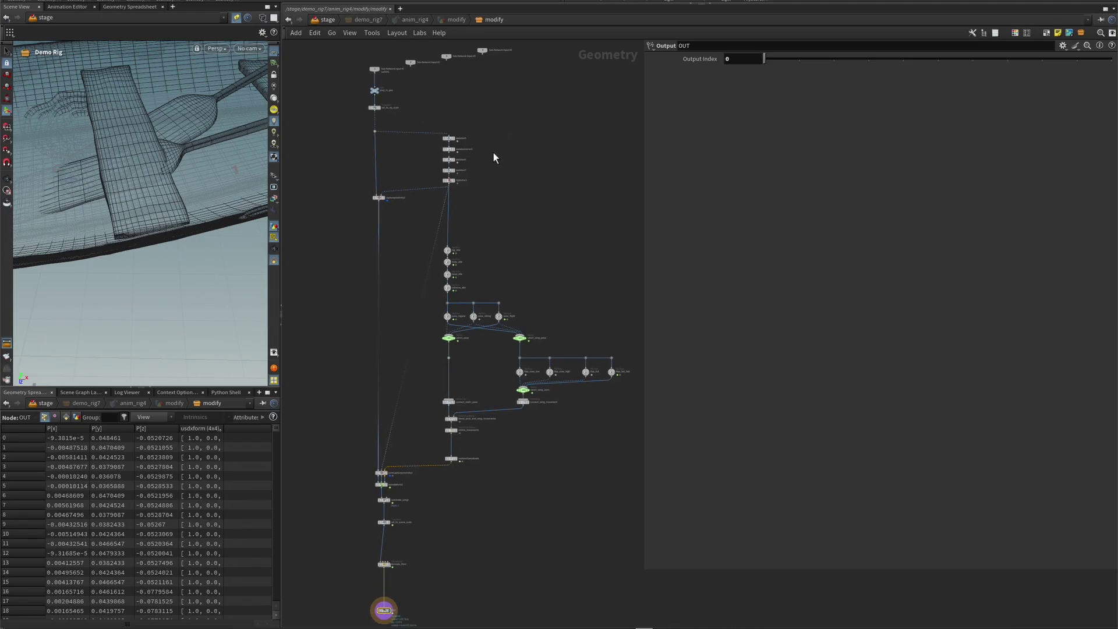
pyautogui.scroll(-1, 492, 151)
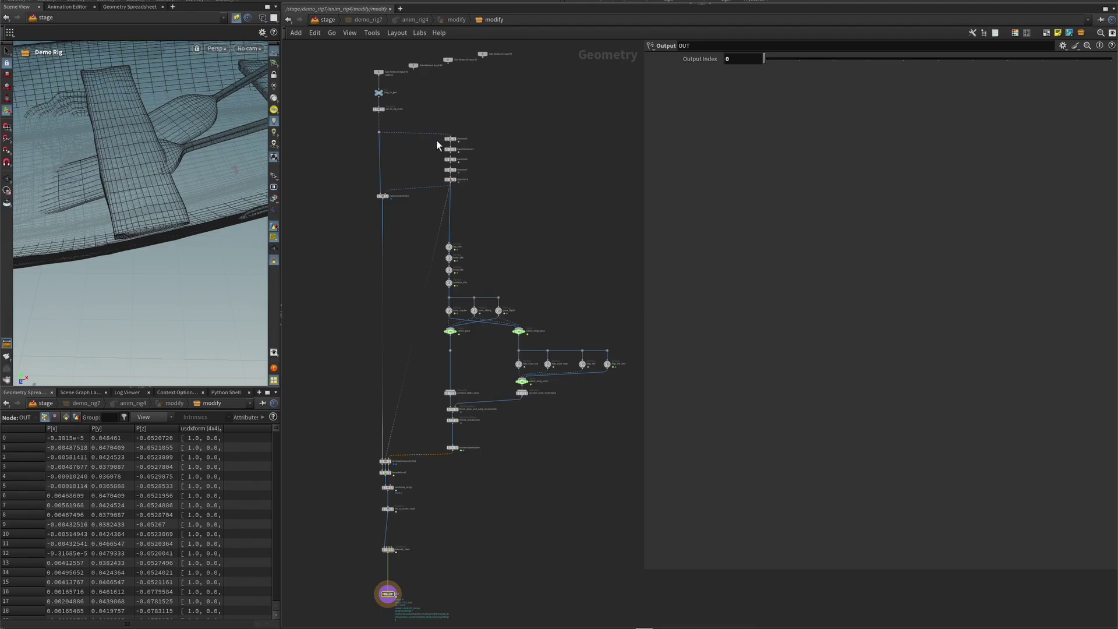
pyautogui.scroll(2, 420, 114)
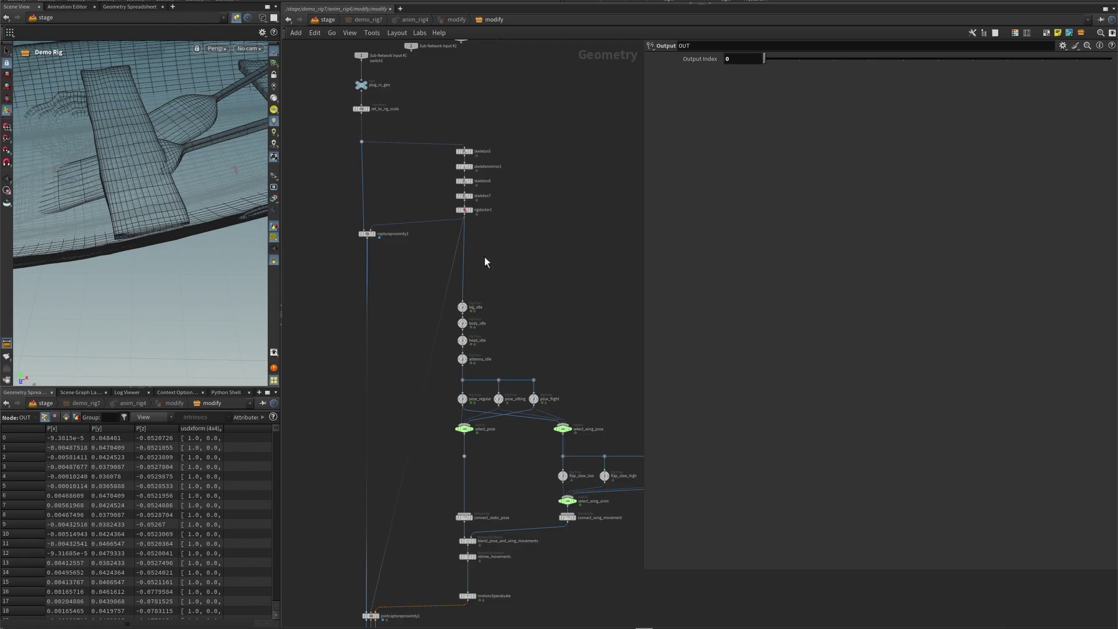
pyautogui.scroll(3, 509, 228)
pyautogui.moveTo(480, 231); pyautogui.dragTo(615, 261, button='middle')
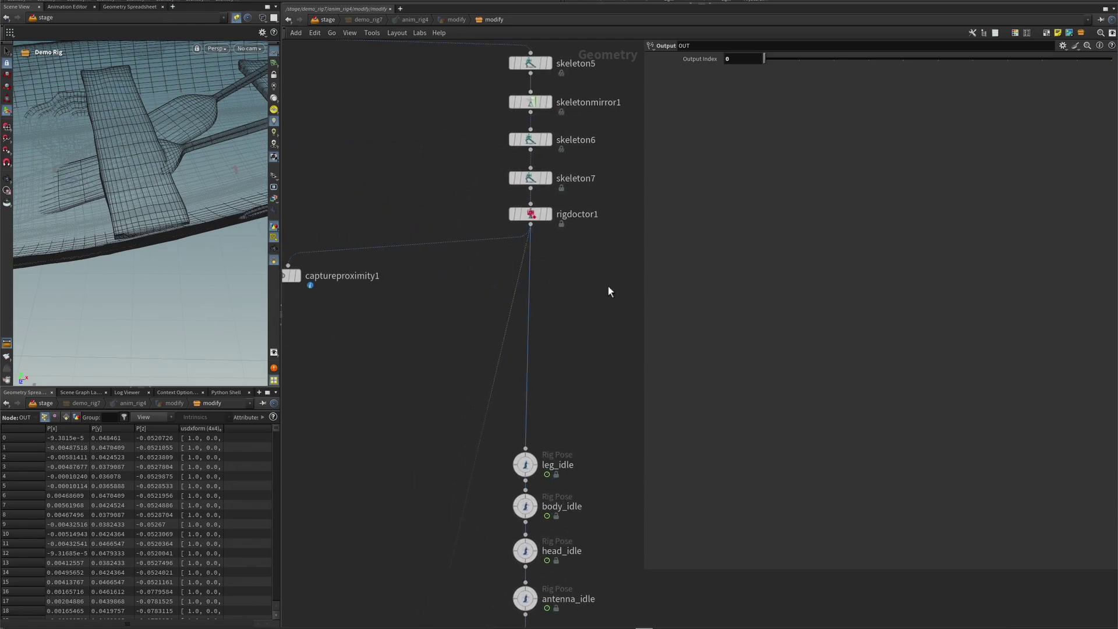
pyautogui.moveTo(595, 430); pyautogui.dragTo(603, 168, button='middle')
pyautogui.moveTo(610, 246); pyautogui.dragTo(563, 137, button='middle')
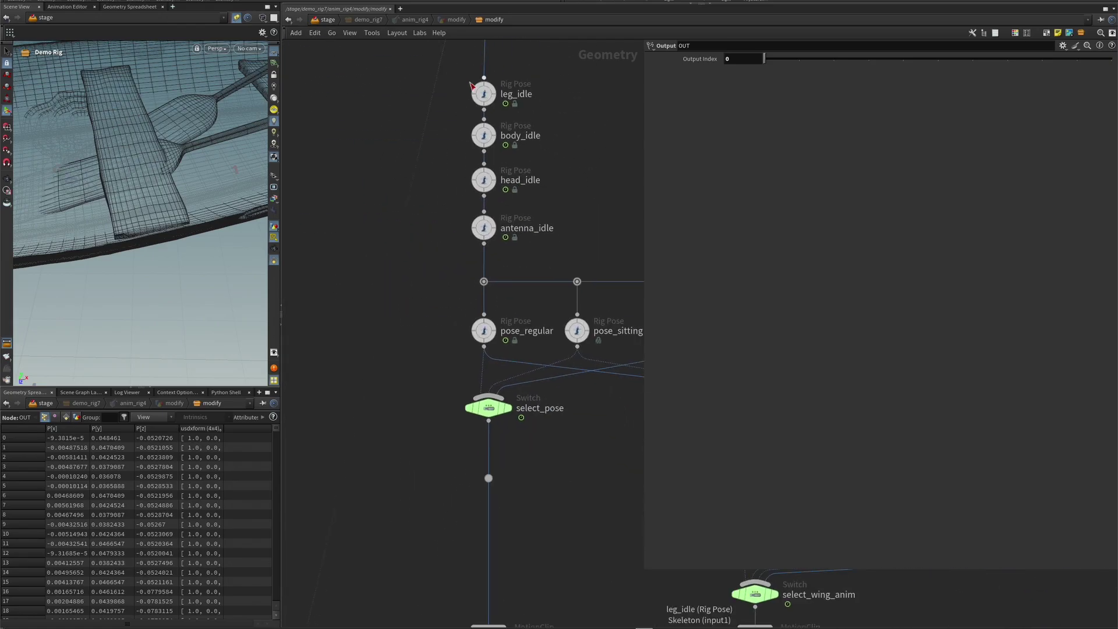
pyautogui.moveTo(576, 220); pyautogui.dragTo(541, 203, button='middle')
pyautogui.moveTo(588, 233); pyautogui.dragTo(607, 245)
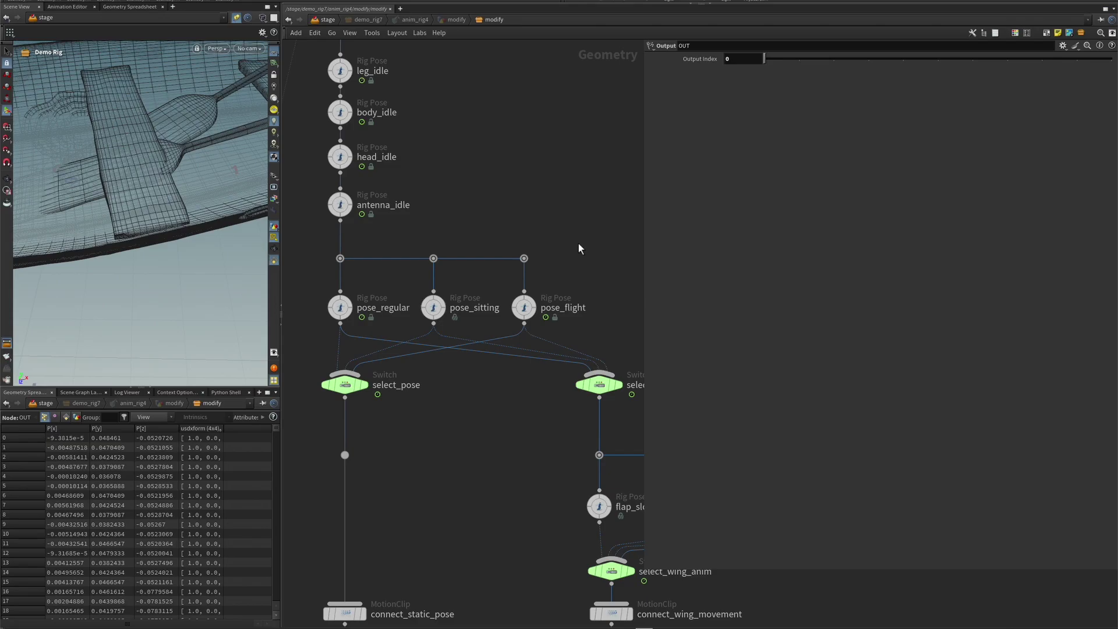
# - Examine the wing flap variants, wing switches and motion clip blending, following the rig network down to Animate_Here and the output
pyautogui.moveTo(587, 271); pyautogui.dragTo(477, 198, button='middle')
pyautogui.scroll(-1, 570, 239)
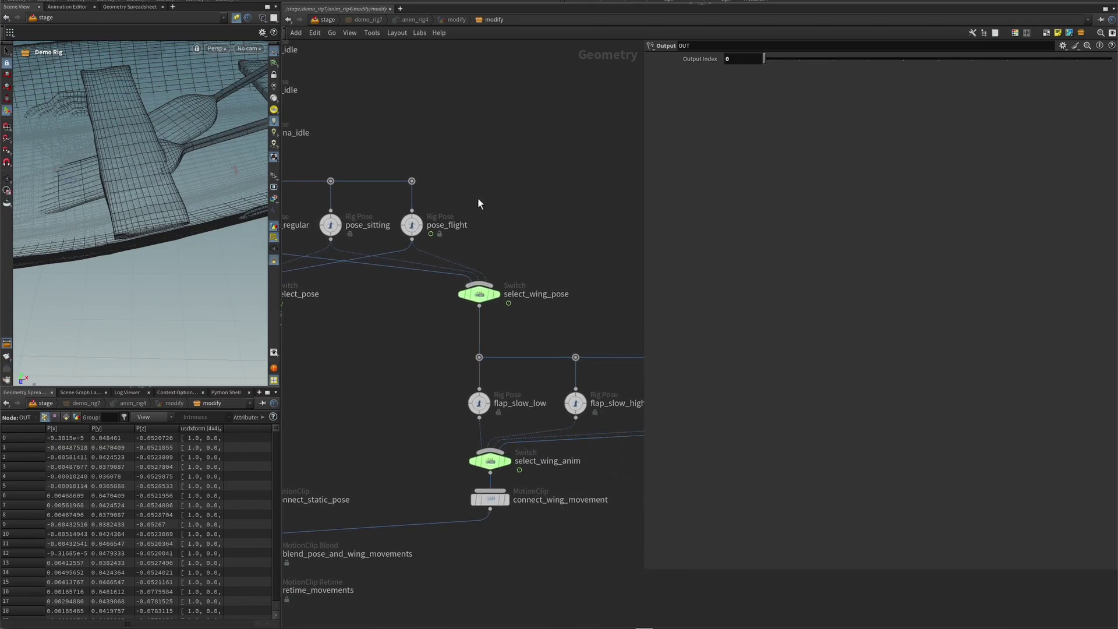
pyautogui.moveTo(565, 231); pyautogui.dragTo(552, 167, button='middle')
pyautogui.moveTo(587, 546); pyautogui.dragTo(440, 536, button='middle')
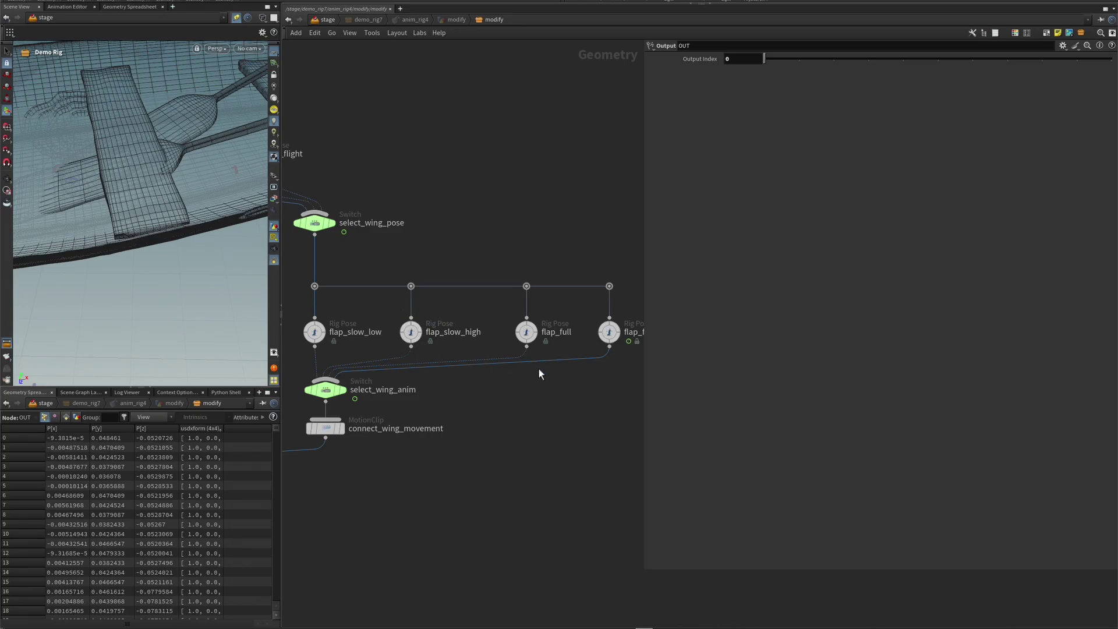
pyautogui.scroll(-1, 529, 431)
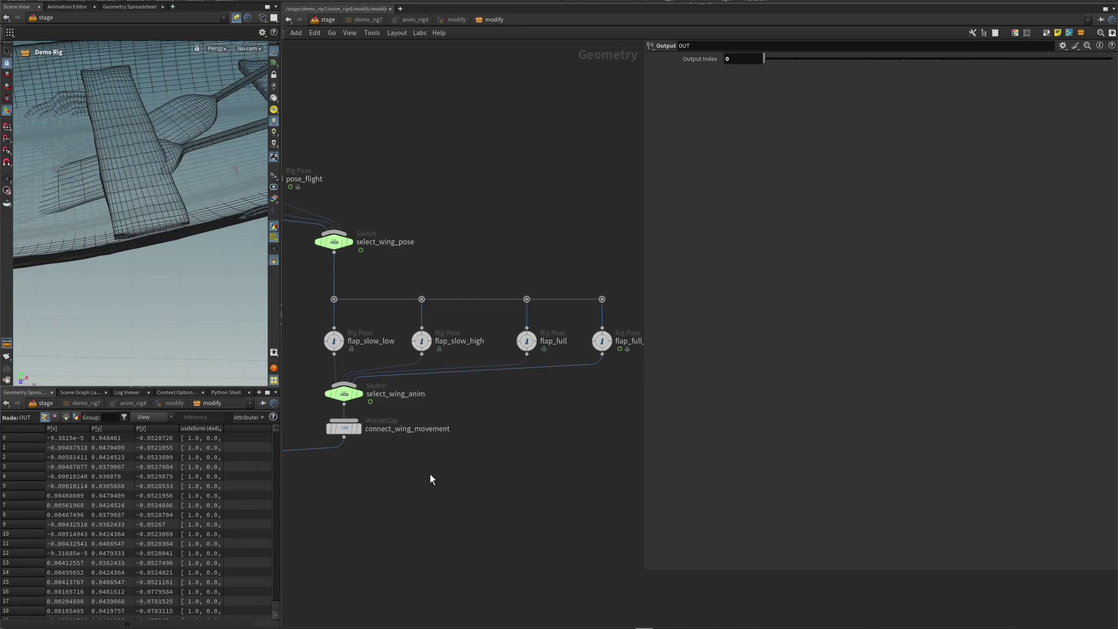
pyautogui.moveTo(430, 474); pyautogui.dragTo(603, 407, button='middle')
pyautogui.moveTo(482, 440); pyautogui.dragTo(559, 418, button='middle')
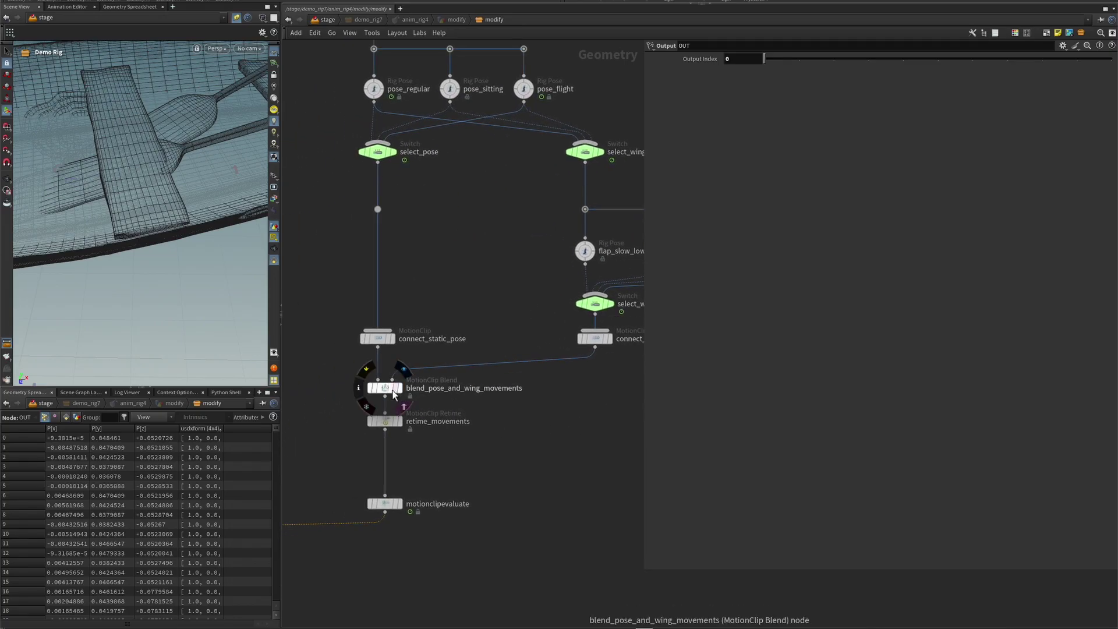
pyautogui.moveTo(531, 469); pyautogui.dragTo(618, 444, button='middle')
pyautogui.scroll(-2, 612, 445)
pyautogui.moveTo(504, 525); pyautogui.dragTo(527, 376, button='middle')
pyautogui.moveTo(502, 423); pyautogui.dragTo(526, 276, button='middle')
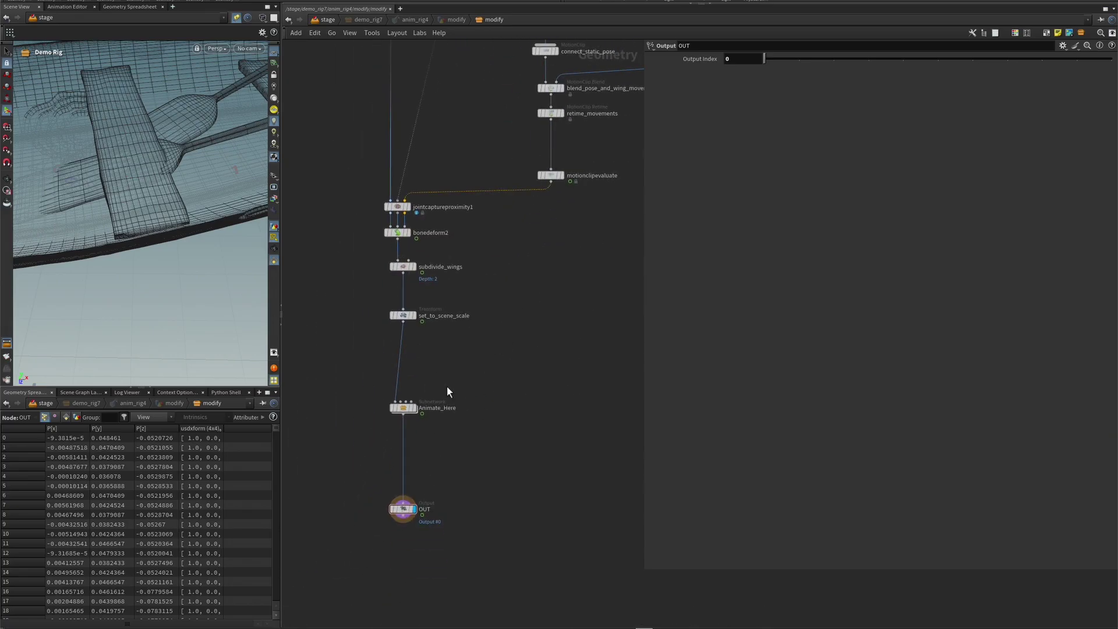
# - Return to Animate_Here, make the viewport follow this network, and hide all other objects to view the butterfly alone
pyautogui.doubleClick(407, 409)
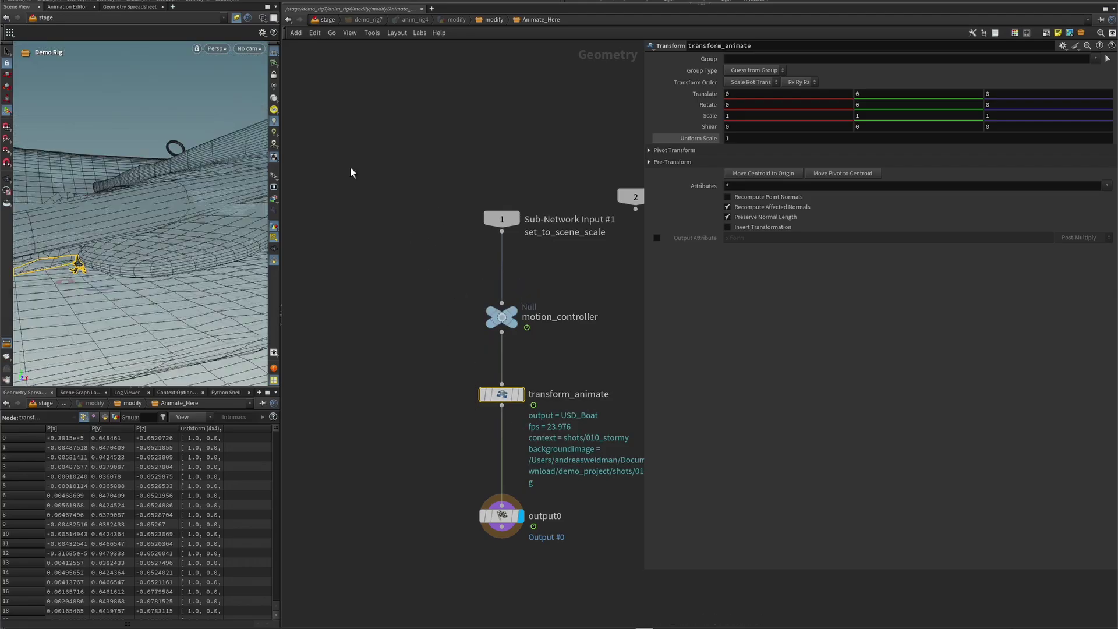
pyautogui.click(236, 17)
pyautogui.click(263, 18)
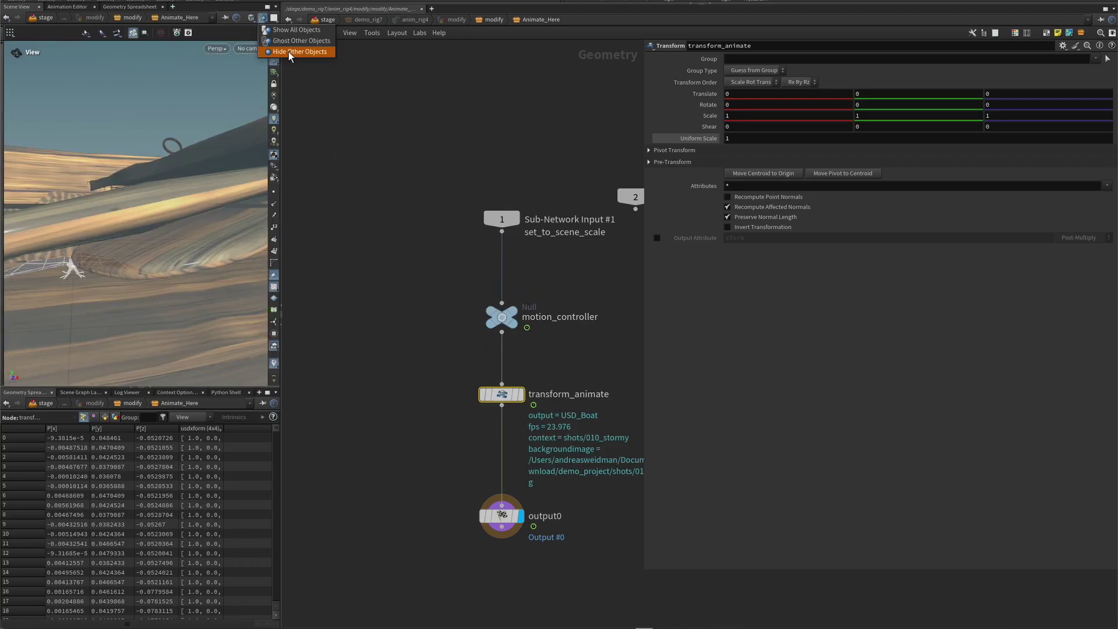
pyautogui.click(289, 53)
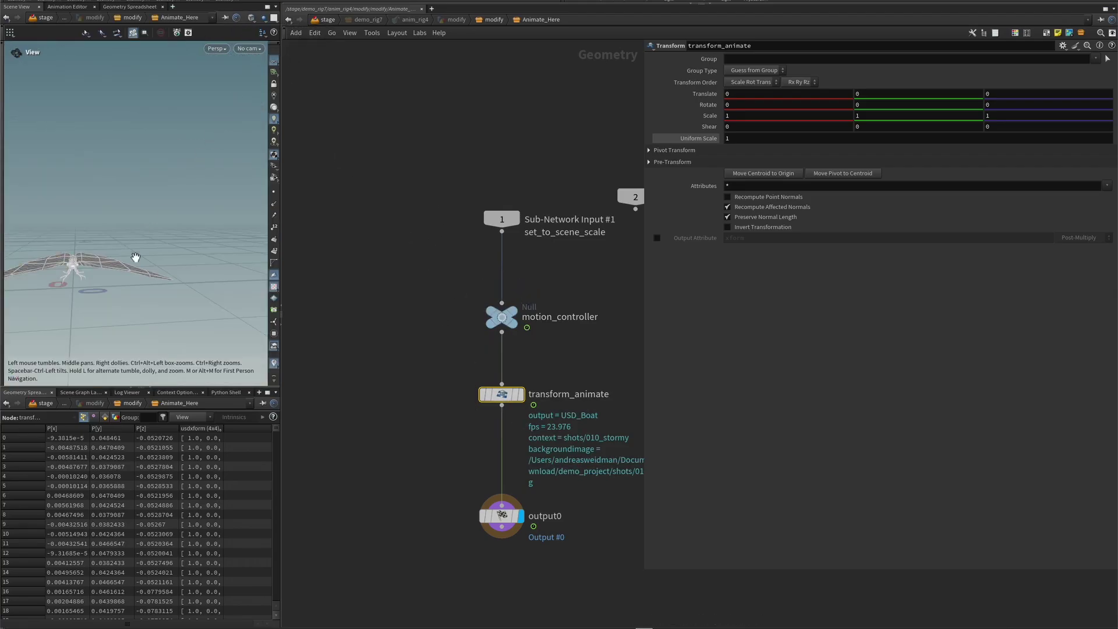
pyautogui.moveTo(128, 256); pyautogui.dragTo(152, 253)
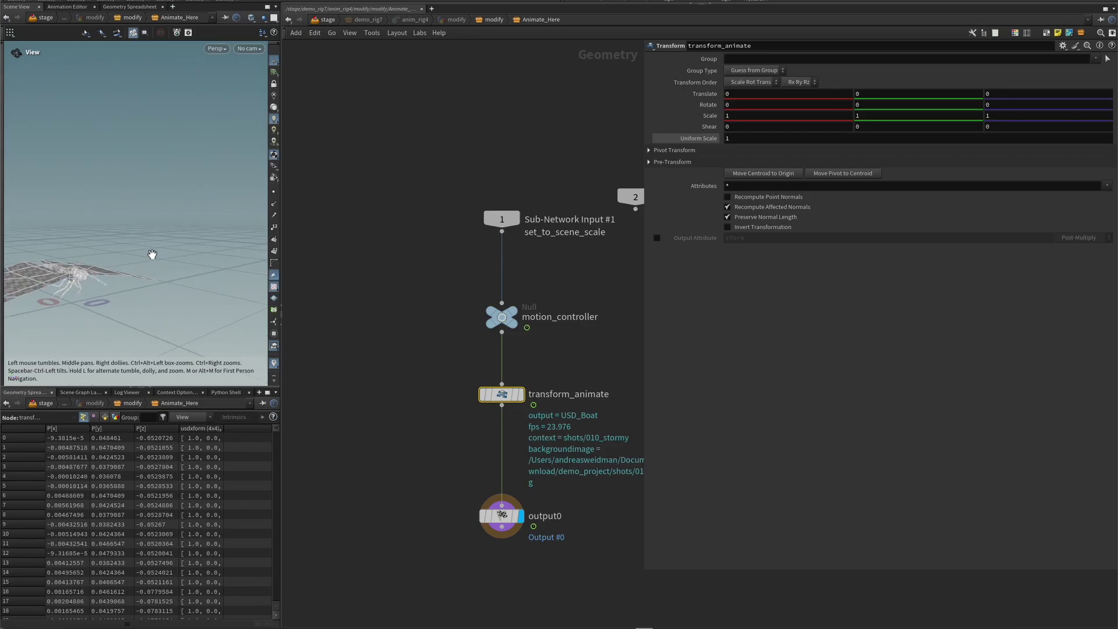
pyautogui.moveTo(152, 252); pyautogui.dragTo(248, 239, button='middle')
# - Set Select Idle Pose, Move Wing Anim and Idle / Move Blend to 0 on the motion_controller node
pyautogui.click(504, 318)
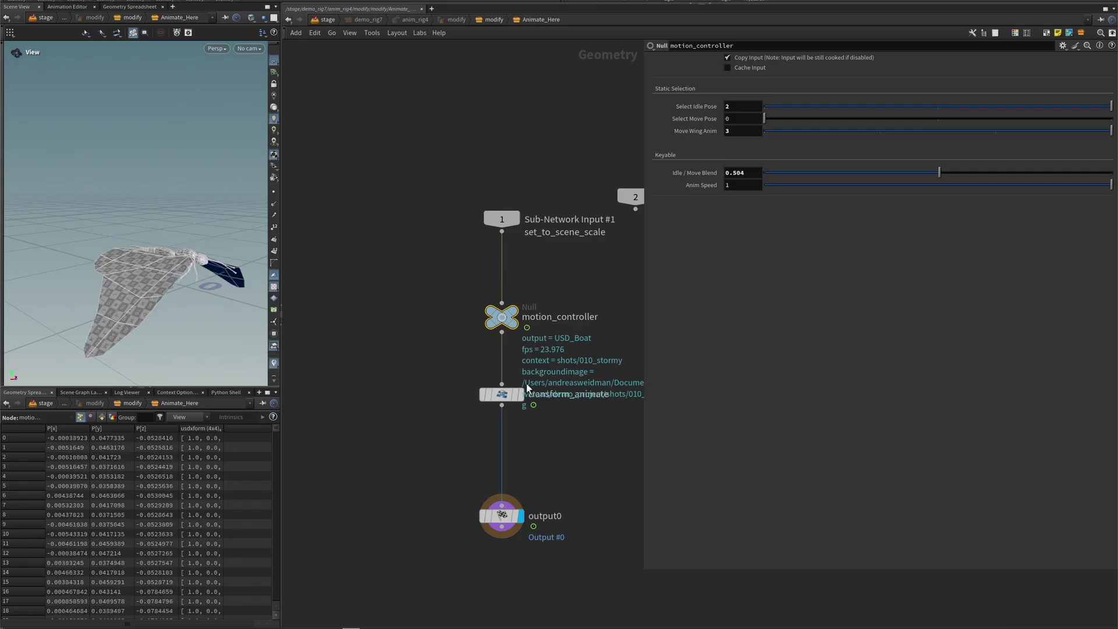
pyautogui.click(771, 107)
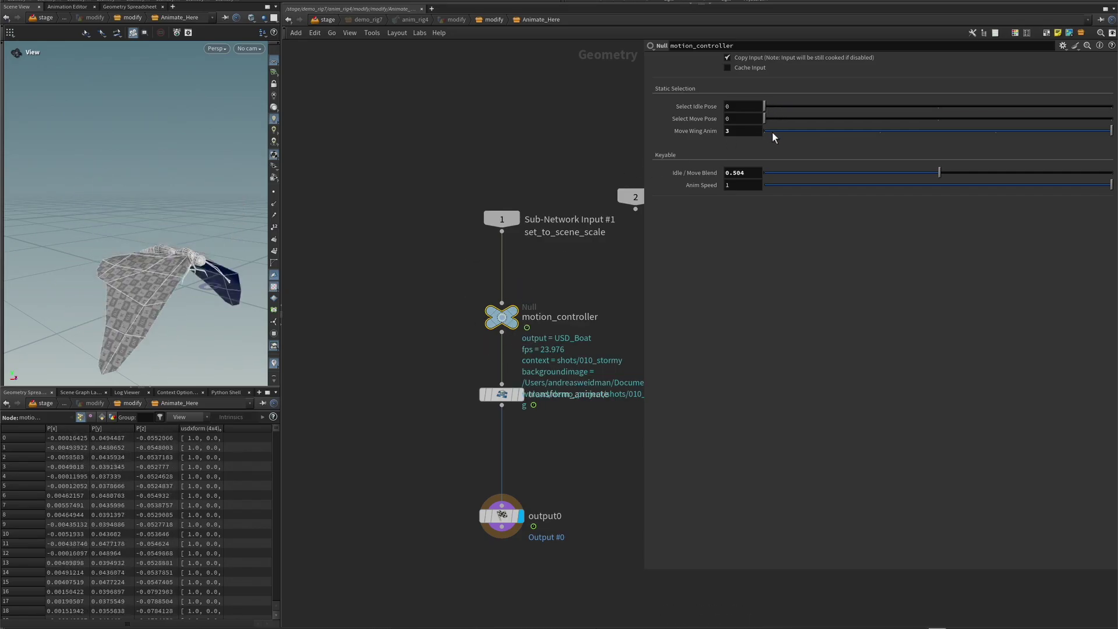
pyautogui.click(772, 132)
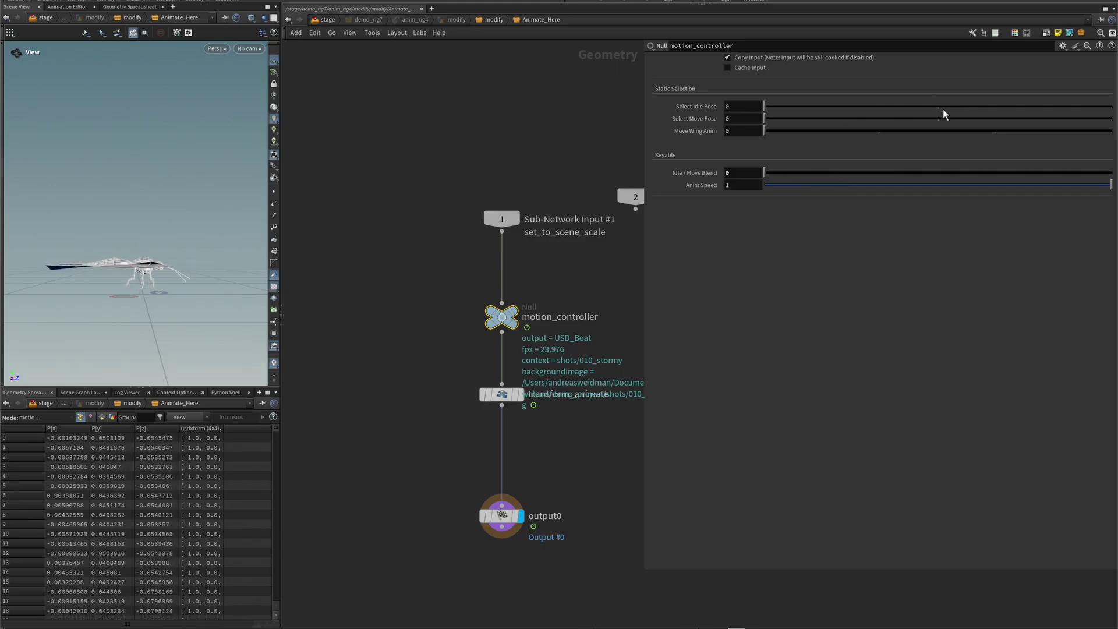
# - Set Select Idle Pose on motion_controller to 1 and 2 in turn and compare the butterfly's idle poses
pyautogui.click(938, 108)
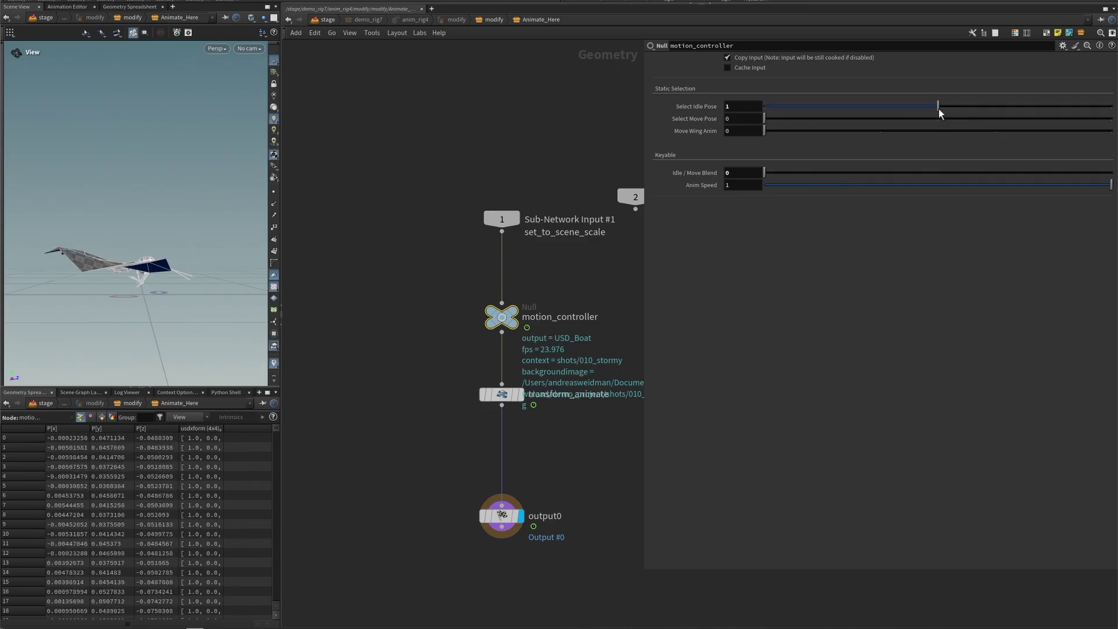
pyautogui.moveTo(178, 265)
pyautogui.mouseDown()
pyautogui.moveTo(152, 302)
pyautogui.moveTo(118, 261)
pyautogui.moveTo(167, 239)
pyautogui.moveTo(180, 274)
pyautogui.mouseUp()
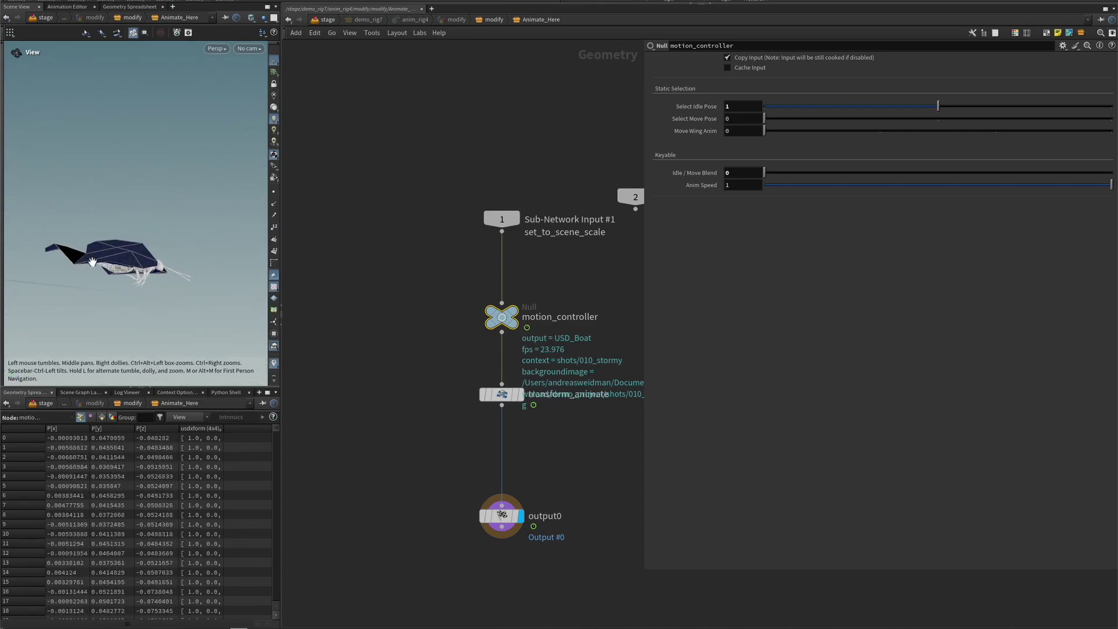
pyautogui.click(1109, 108)
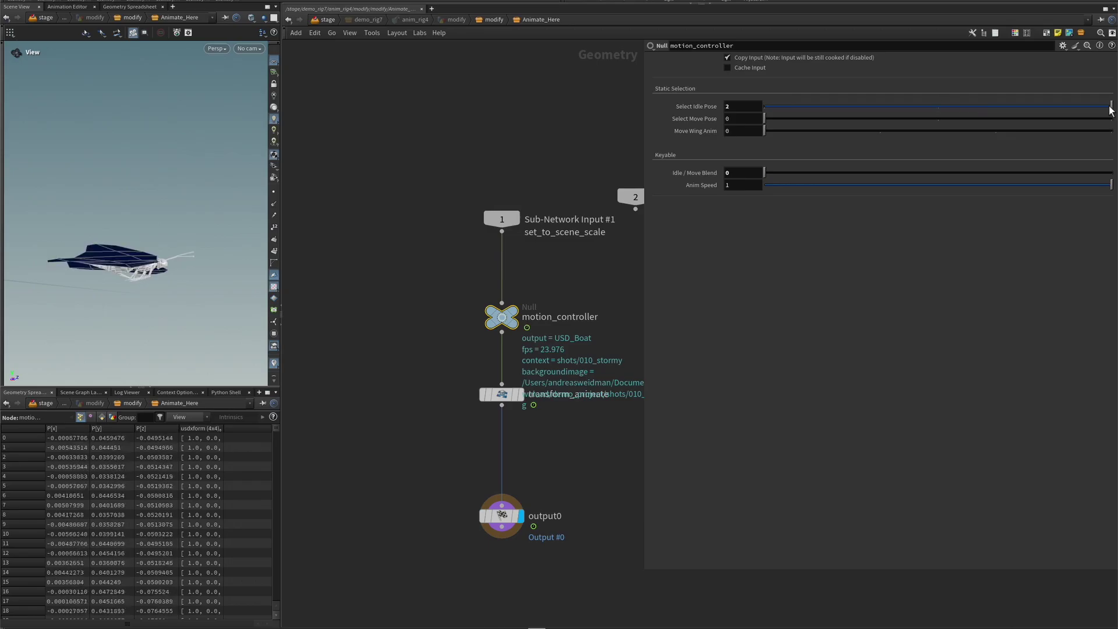
pyautogui.moveTo(168, 242); pyautogui.dragTo(163, 242)
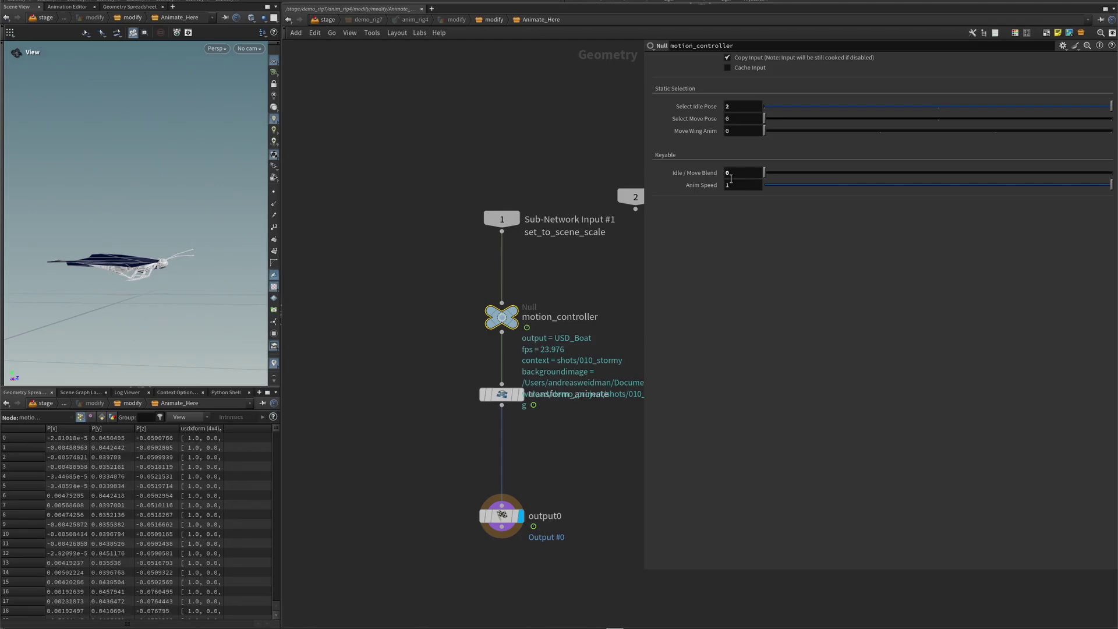
# - Set Idle / Move Blend to 1 and try Select Move Pose at 1, ending with move pose 2
pyautogui.moveTo(1101, 174); pyautogui.dragTo(1115, 174)
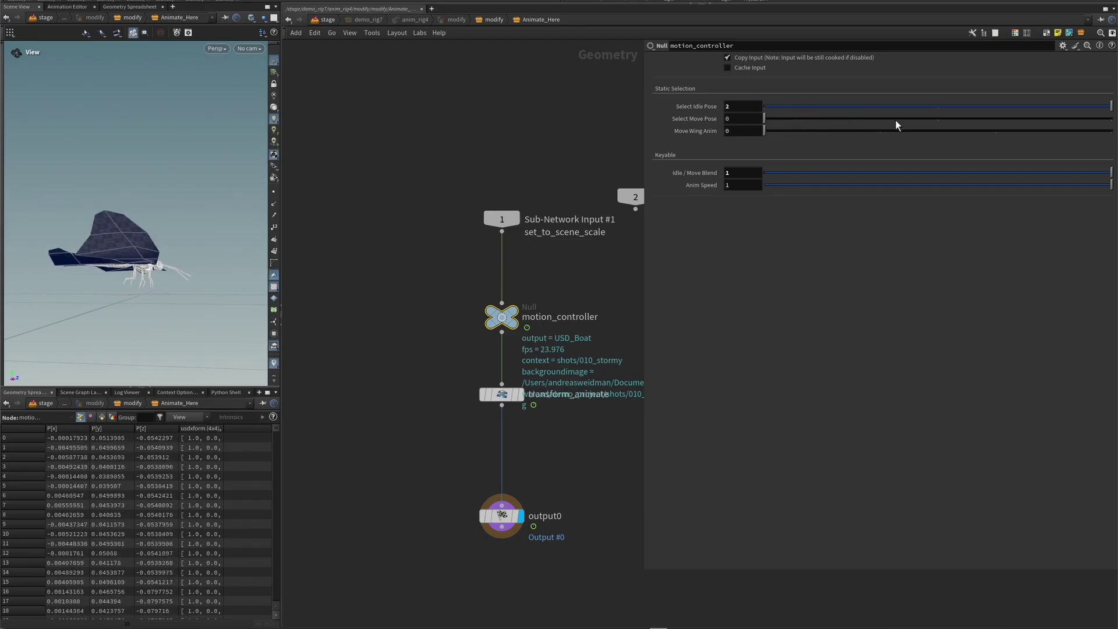
pyautogui.click(941, 120)
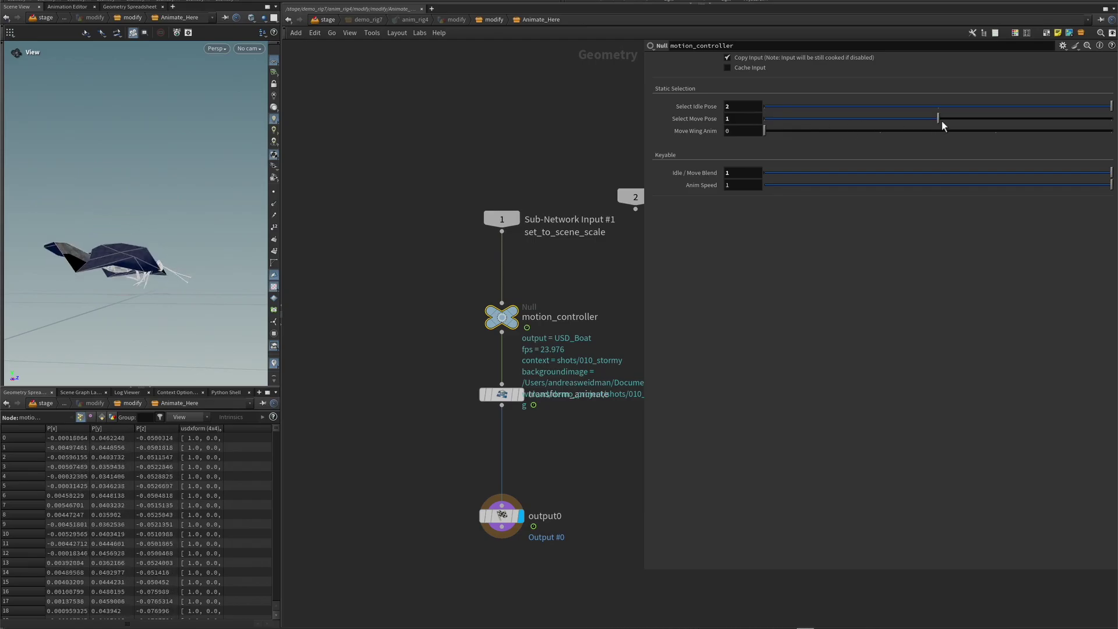
pyautogui.click(1110, 124)
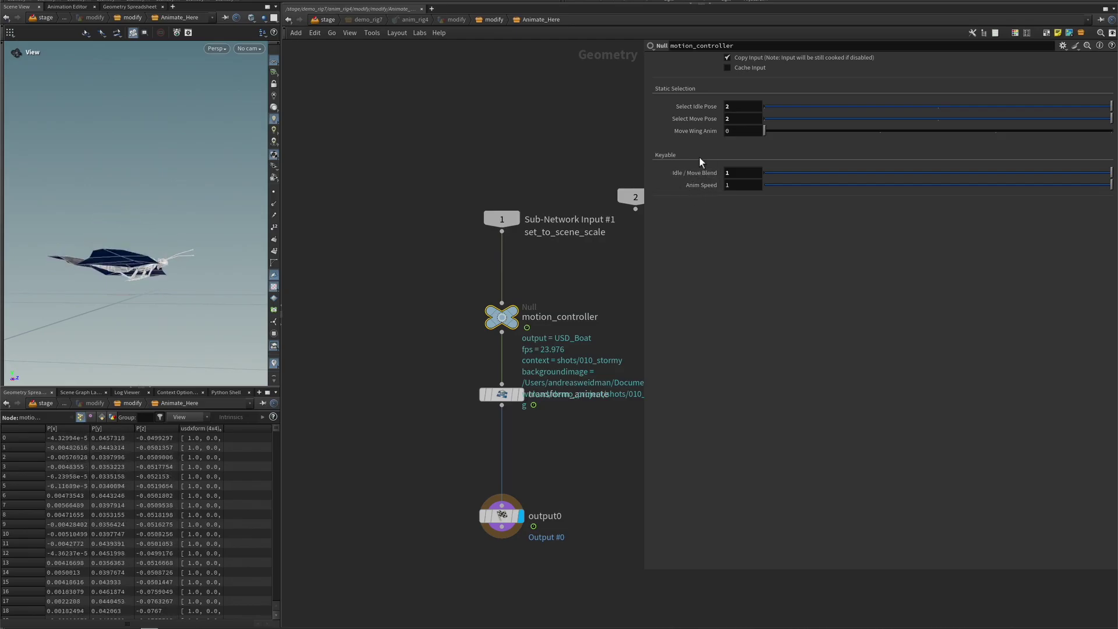
# - Set Select Idle Pose to 0 and test partial Idle / Move Blend values, finishing with the blend at 1
pyautogui.click(770, 107)
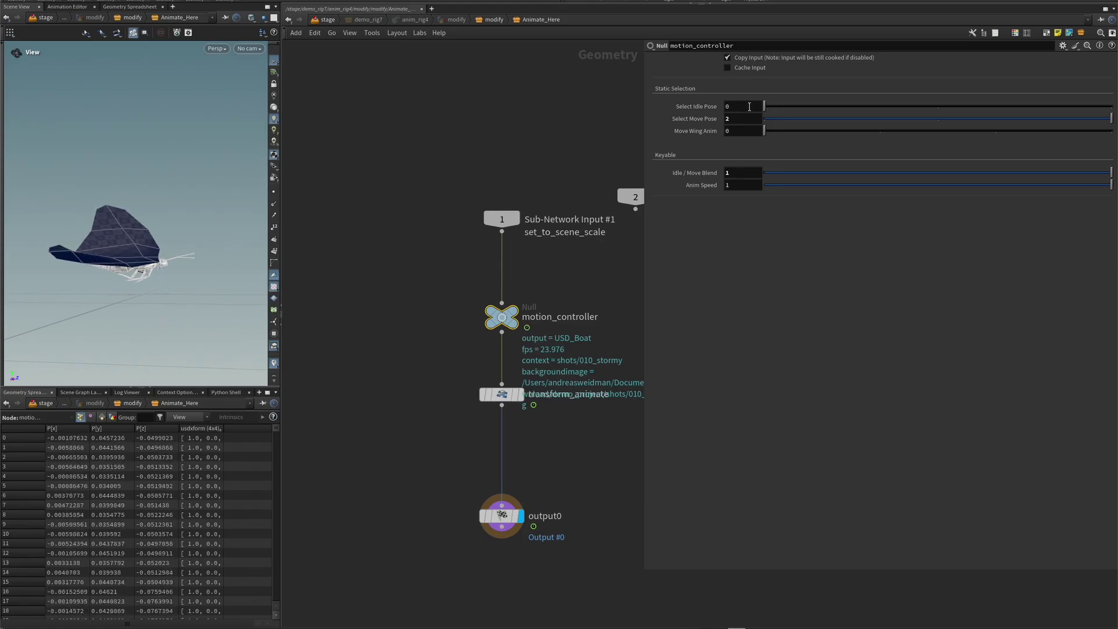
pyautogui.moveTo(777, 173); pyautogui.dragTo(876, 173)
pyautogui.moveTo(1081, 159); pyautogui.dragTo(906, 171)
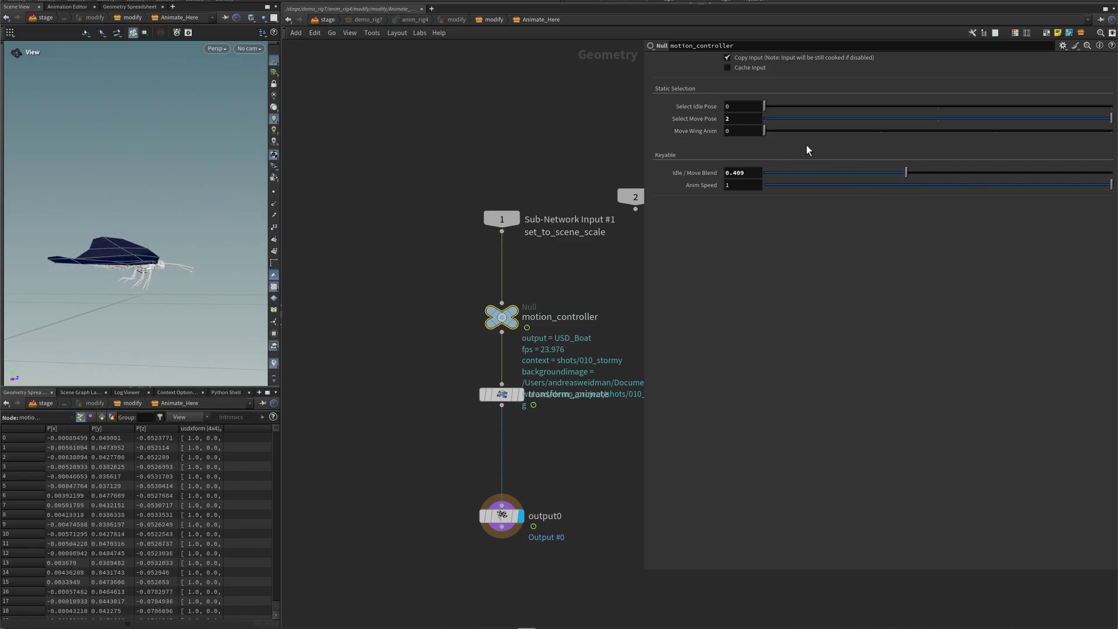
pyautogui.moveTo(939, 170); pyautogui.dragTo(1112, 172)
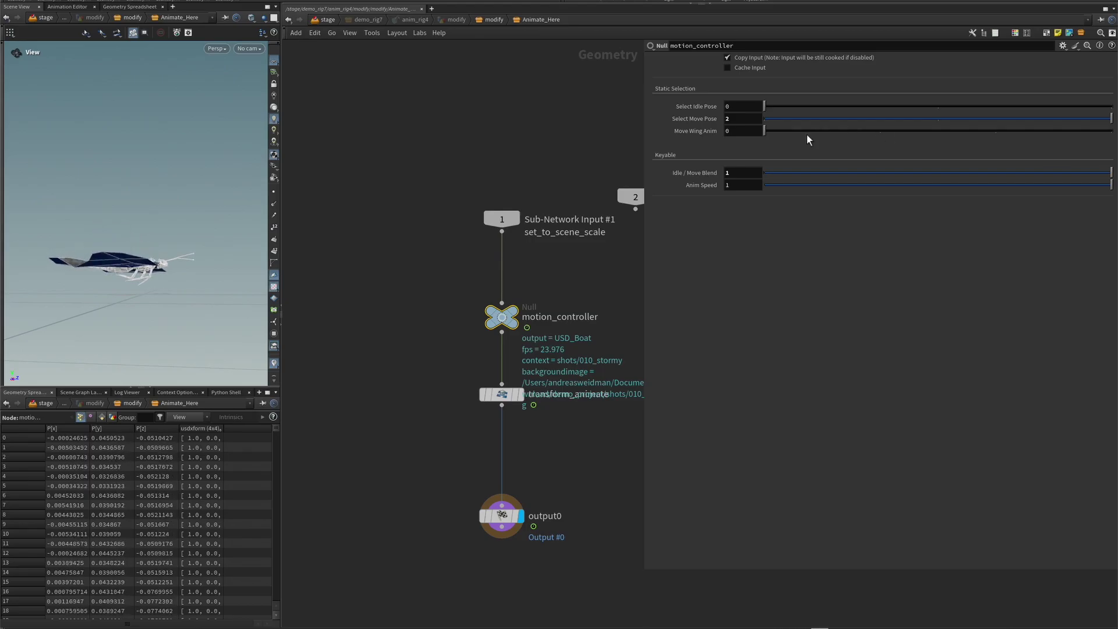
pyautogui.moveTo(197, 224); pyautogui.dragTo(191, 305)
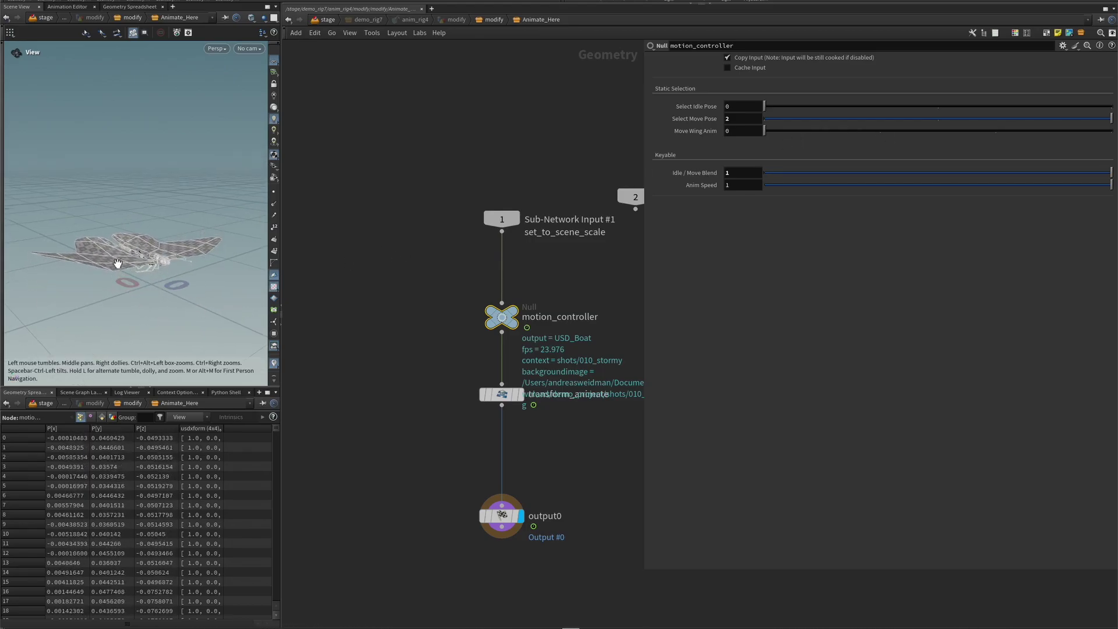
# - Step Move Wing Anim through 1, 2 and 3 to compare the wing flap variants
pyautogui.click(879, 131)
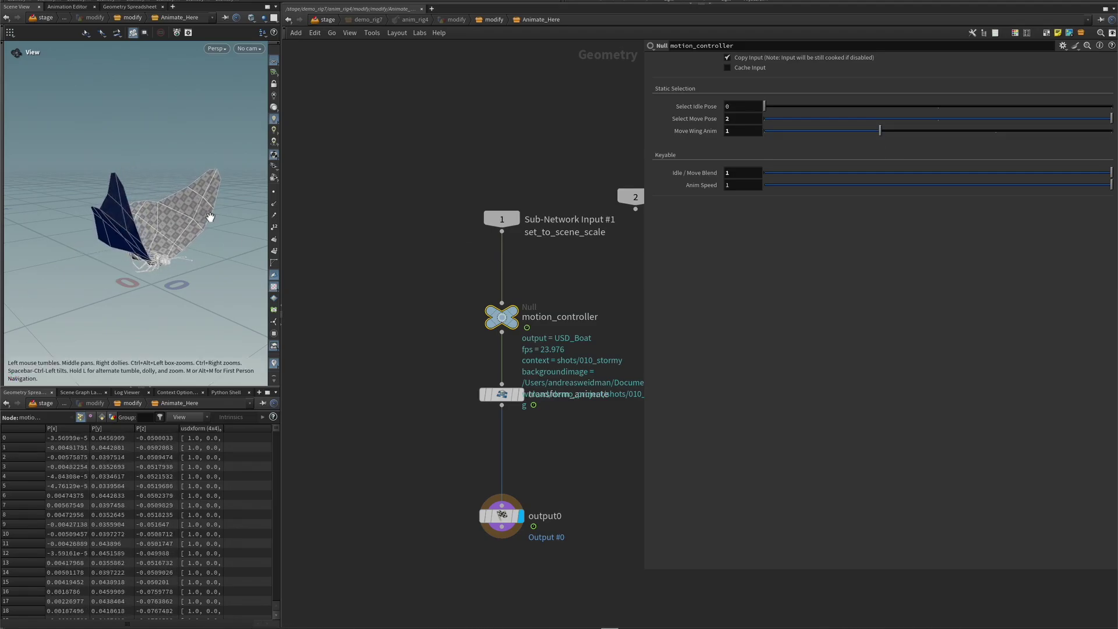
pyautogui.click(1001, 132)
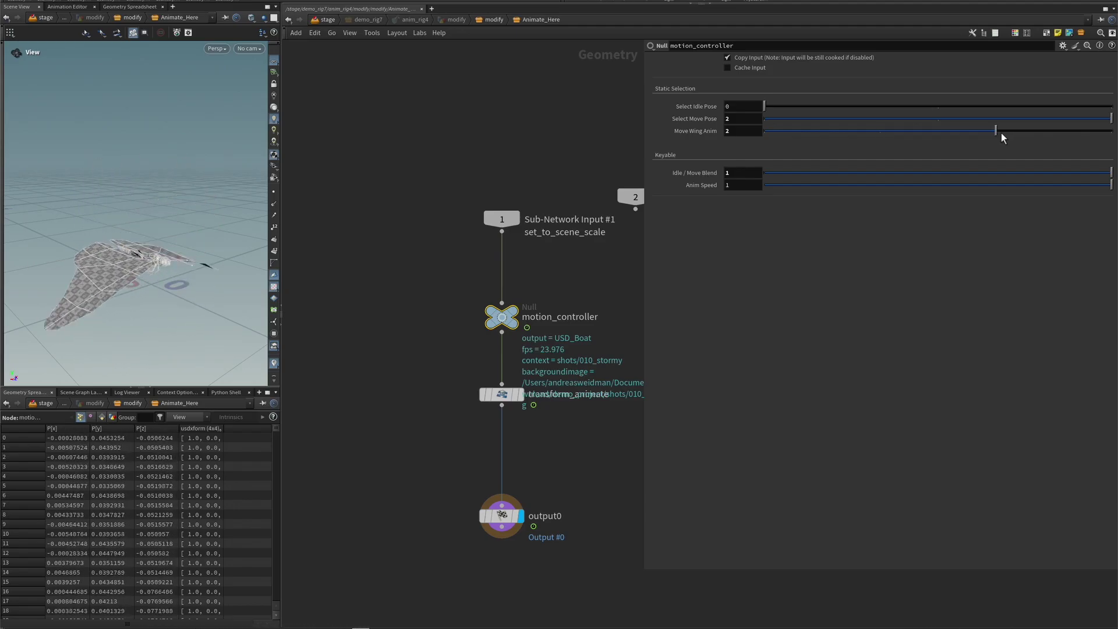
pyautogui.click(1105, 132)
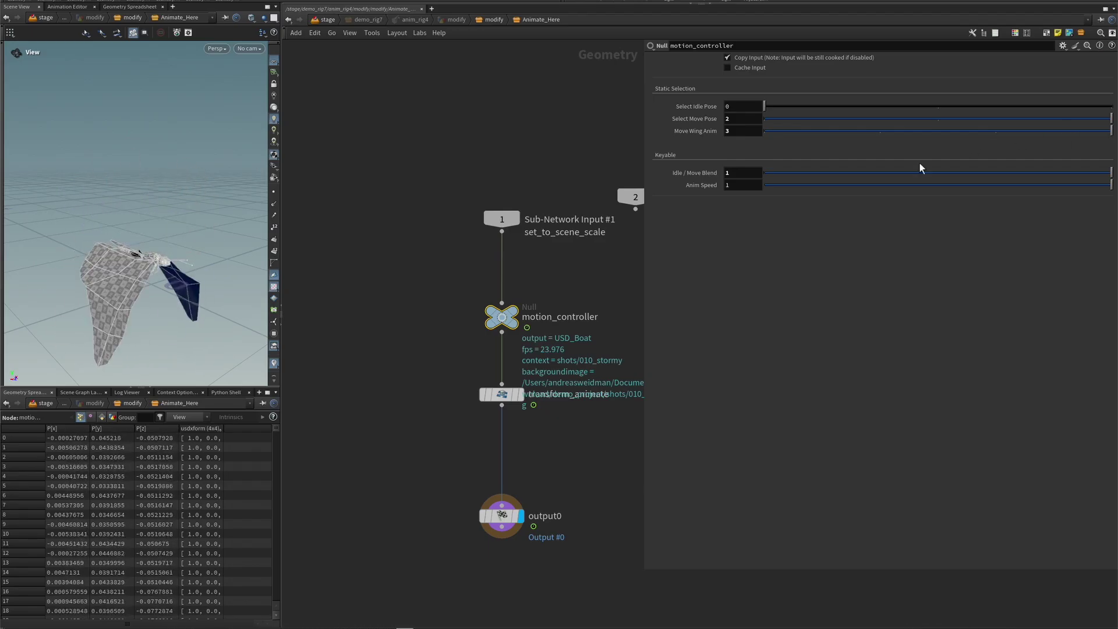
# - Test different Idle / Move Blend and Anim Speed values, finishing with both at 1 and Move Wing Anim at 1
pyautogui.moveTo(875, 170); pyautogui.dragTo(1043, 169)
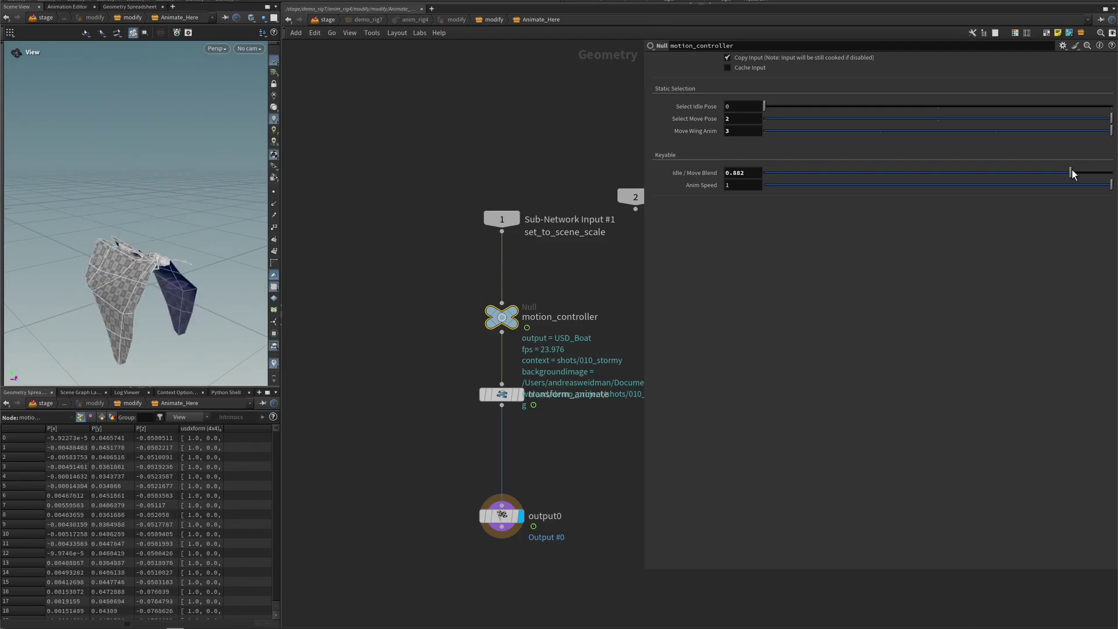
pyautogui.moveTo(1071, 170); pyautogui.dragTo(774, 189)
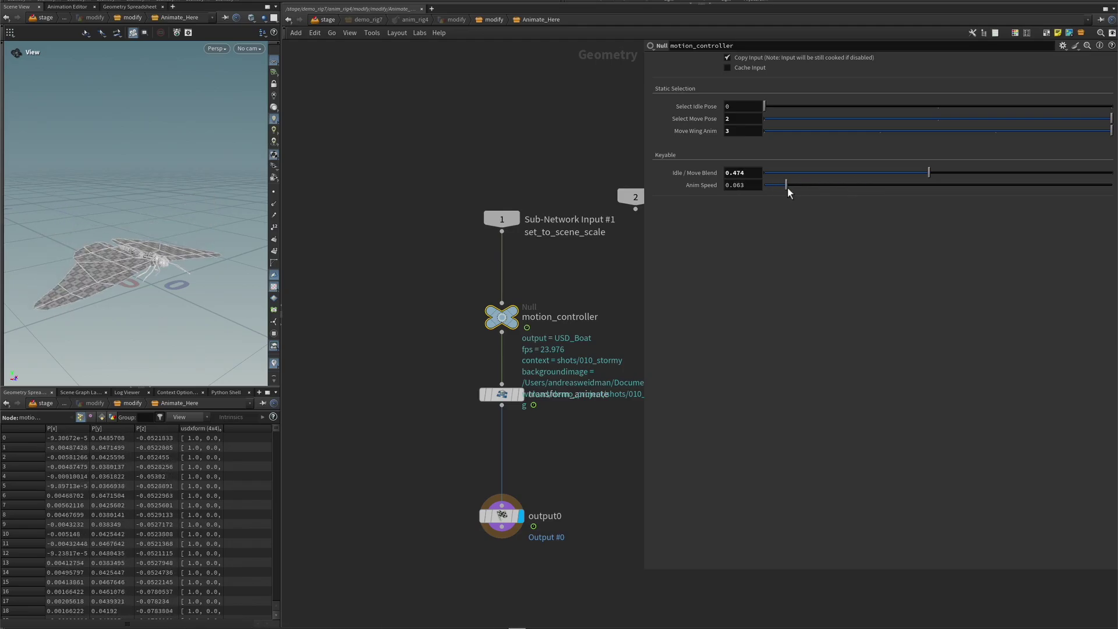
pyautogui.moveTo(783, 186); pyautogui.dragTo(1093, 189)
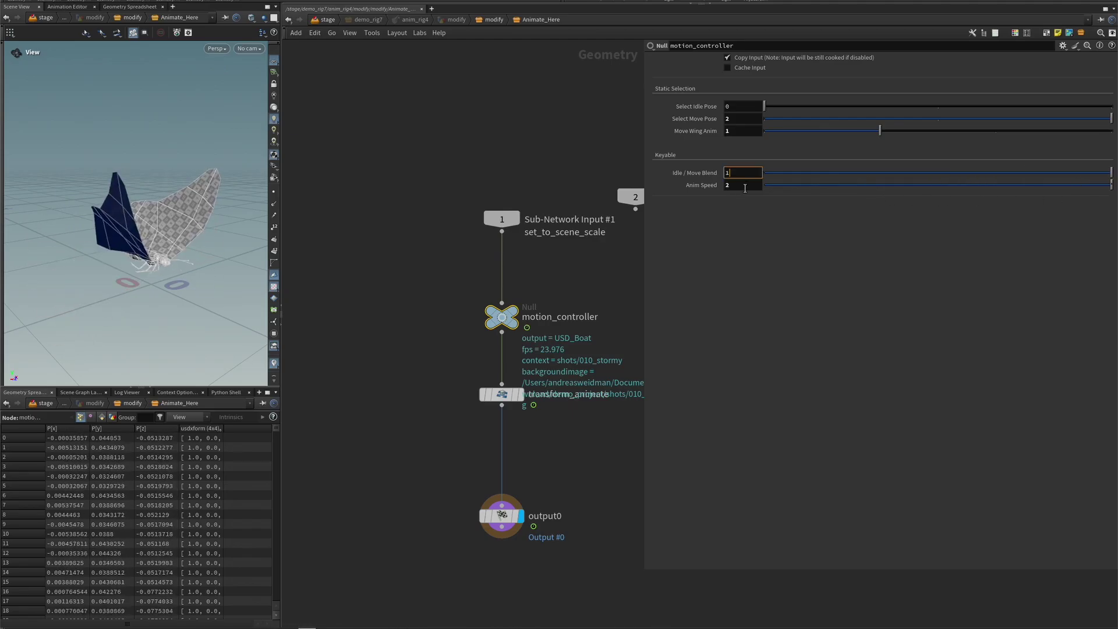
pyautogui.doubleClick(745, 187)
pyautogui.write('1')
pyautogui.click(744, 174)
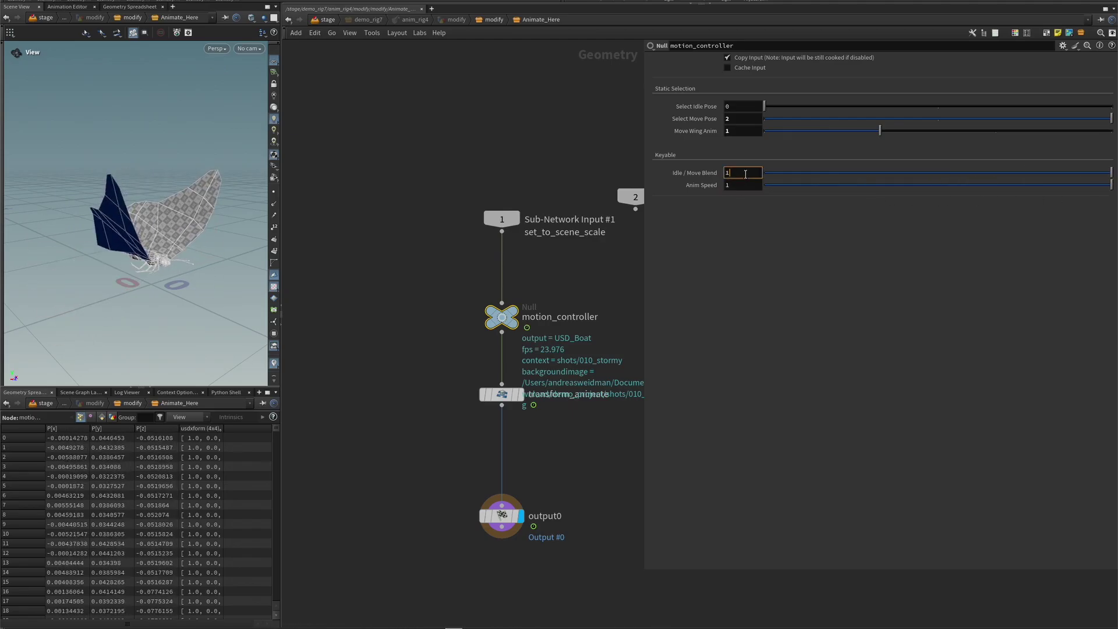
# - Try moving the butterfly with the viewport handles of the transform_animate node
pyautogui.click(511, 399)
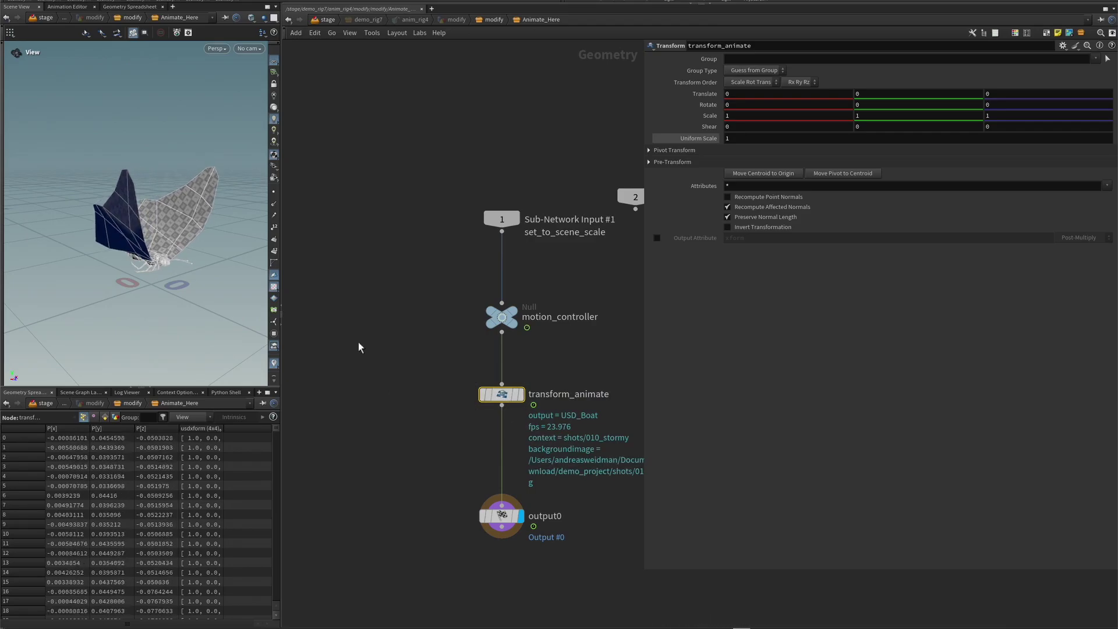
pyautogui.press('Return')
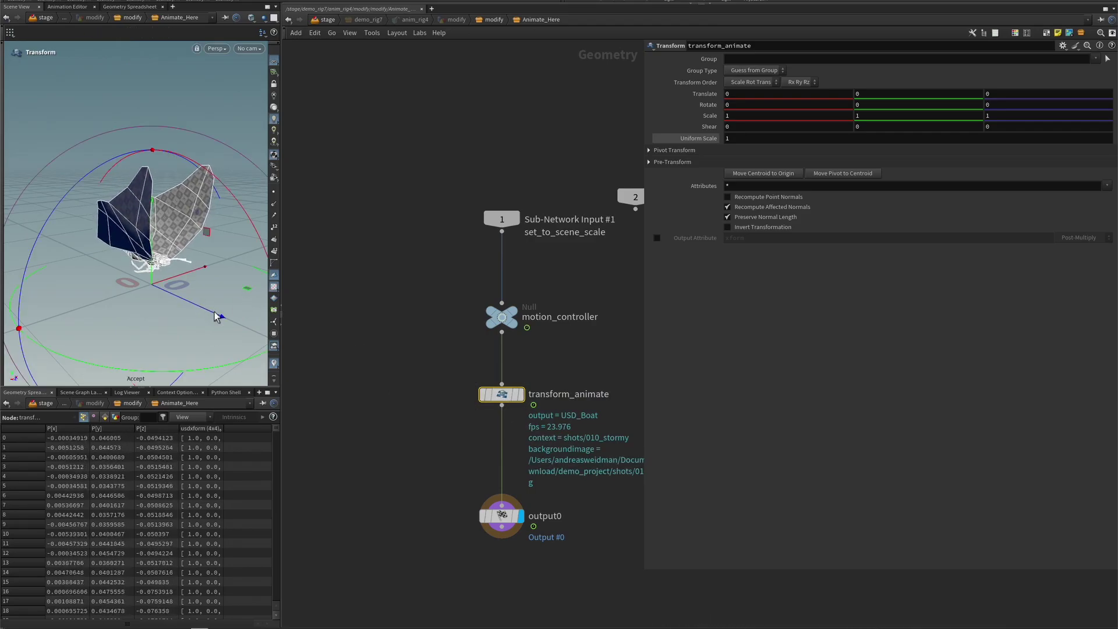
pyautogui.moveTo(220, 316); pyautogui.dragTo(178, 297)
pyautogui.moveTo(204, 204); pyautogui.dragTo(165, 150)
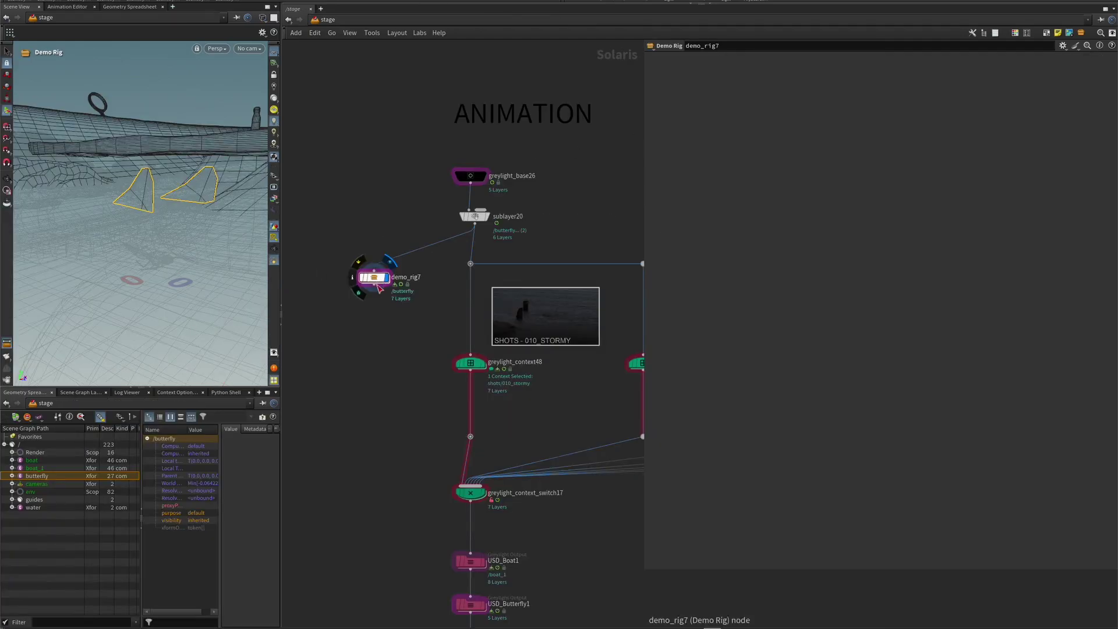
# - Disconnect demo_rig7 from the sublayer, insert it below the 010_stormy context node, and look through /cameras/rendercam
pyautogui.press('y')
pyautogui.moveTo(405, 230)
pyautogui.mouseDown()
pyautogui.moveTo(441, 267)
pyautogui.moveTo(358, 361)
pyautogui.moveTo(470, 406)
pyautogui.mouseUp()
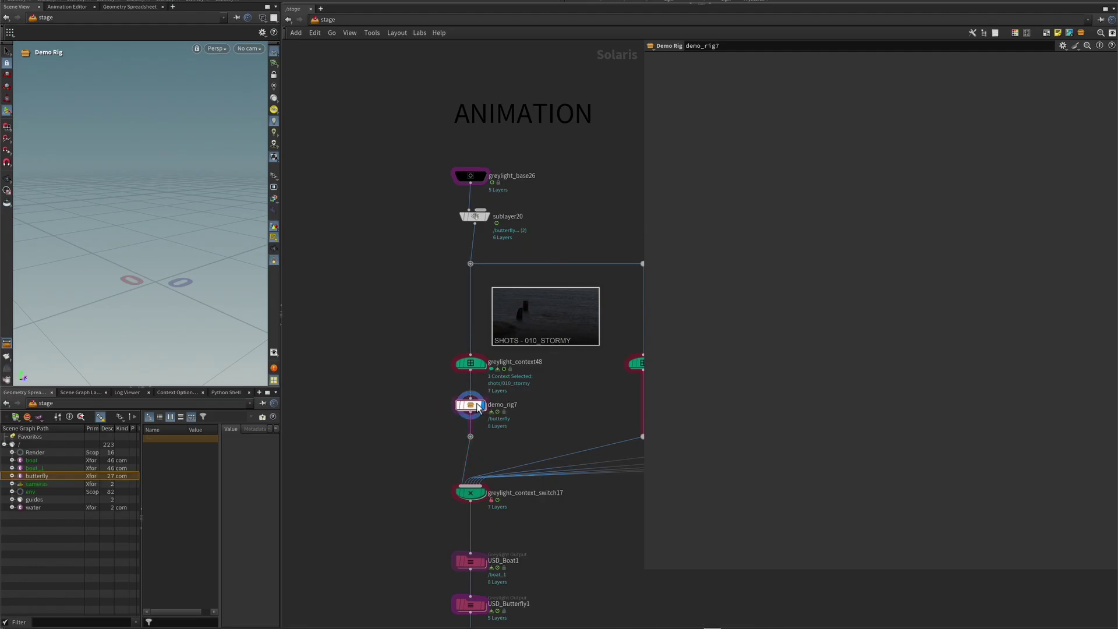
pyautogui.moveTo(564, 413); pyautogui.dragTo(446, 331, button='middle')
pyautogui.scroll(-2, 448, 330)
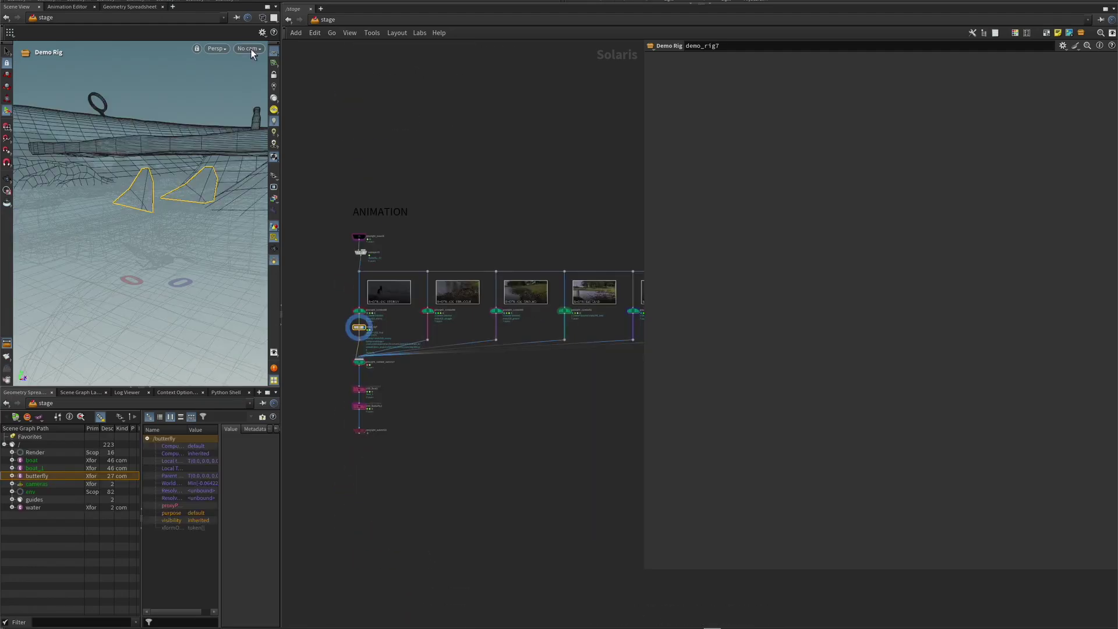
pyautogui.click(249, 49)
pyautogui.click(265, 71)
pyautogui.scroll(4, 426, 314)
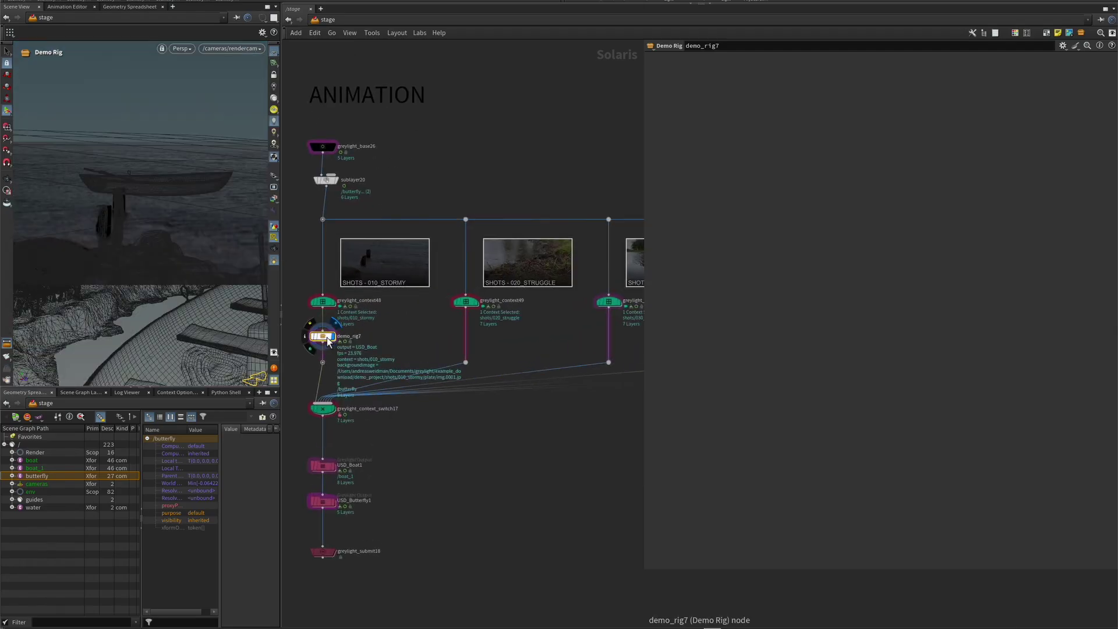
# - Move demo_rig7 below the 020_struggle context node and open a floating preview of it through /cameras/rendercam
pyautogui.moveTo(326, 341); pyautogui.dragTo(470, 337)
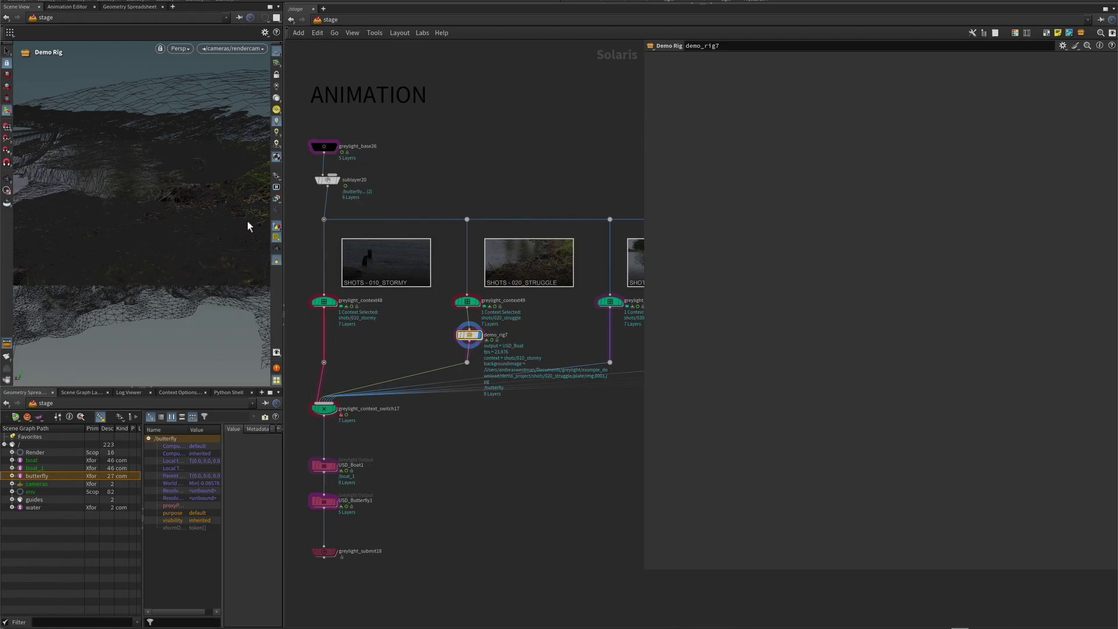
pyautogui.rightClick(469, 336)
pyautogui.click(508, 414)
pyautogui.moveTo(444, 239); pyautogui.dragTo(645, 162)
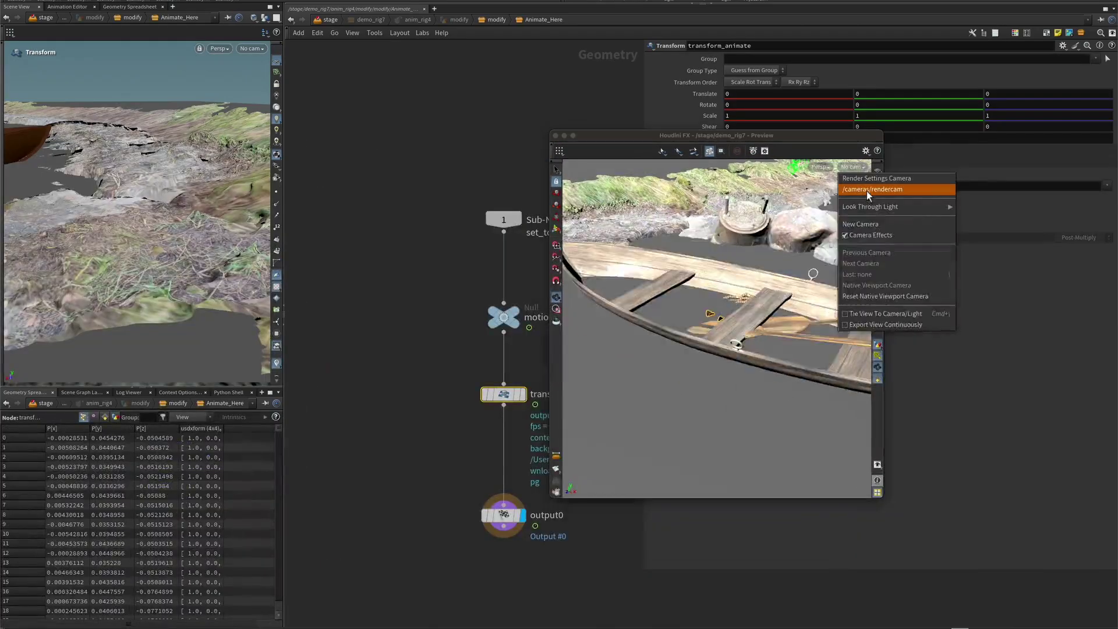
pyautogui.click(866, 191)
# - Move the butterfly with transform_animate onto the shore in the render camera's view, at about -2.6, 0.25, -2.3
pyautogui.keyDown('alt'); pyautogui.moveTo(132, 227); pyautogui.dragTo(161, 241, button='middle'); pyautogui.keyUp('alt')
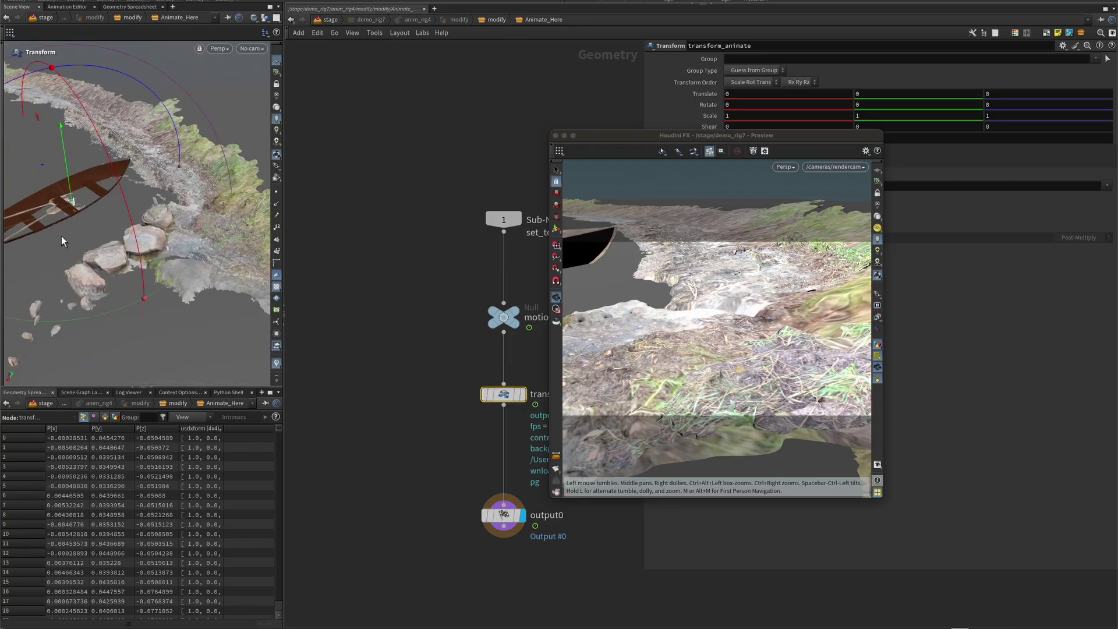
pyautogui.keyDown('alt'); pyautogui.moveTo(73, 230); pyautogui.dragTo(160, 239, button='middle'); pyautogui.keyUp('alt')
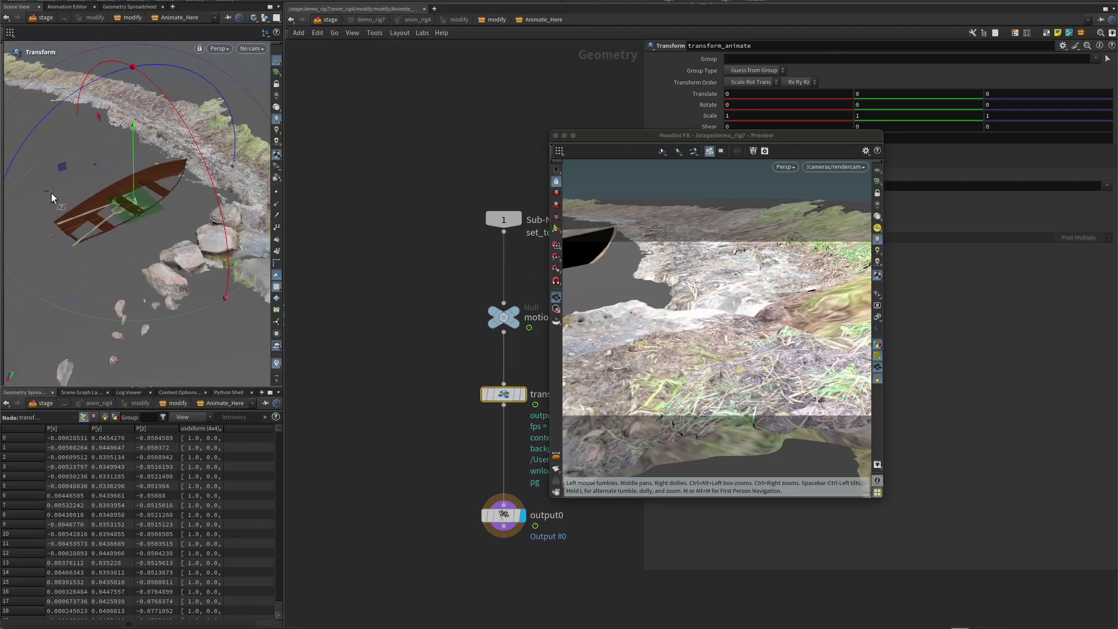
pyautogui.moveTo(48, 192); pyautogui.dragTo(151, 195)
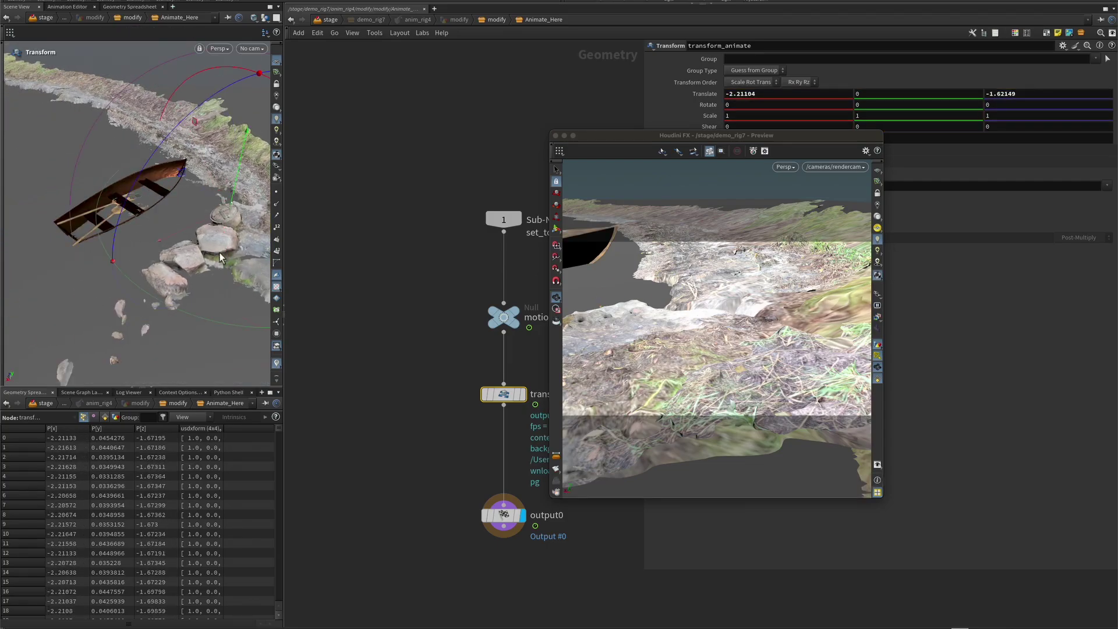
pyautogui.keyDown('alt'); pyautogui.moveTo(219, 252); pyautogui.dragTo(96, 220); pyautogui.keyUp('alt')
pyautogui.moveTo(196, 189)
pyautogui.mouseDown()
pyautogui.moveTo(199, 170)
pyautogui.moveTo(198, 184)
pyautogui.mouseUp()
pyautogui.keyDown('alt'); pyautogui.moveTo(200, 183); pyautogui.dragTo(205, 168, button='right'); pyautogui.keyUp('alt')
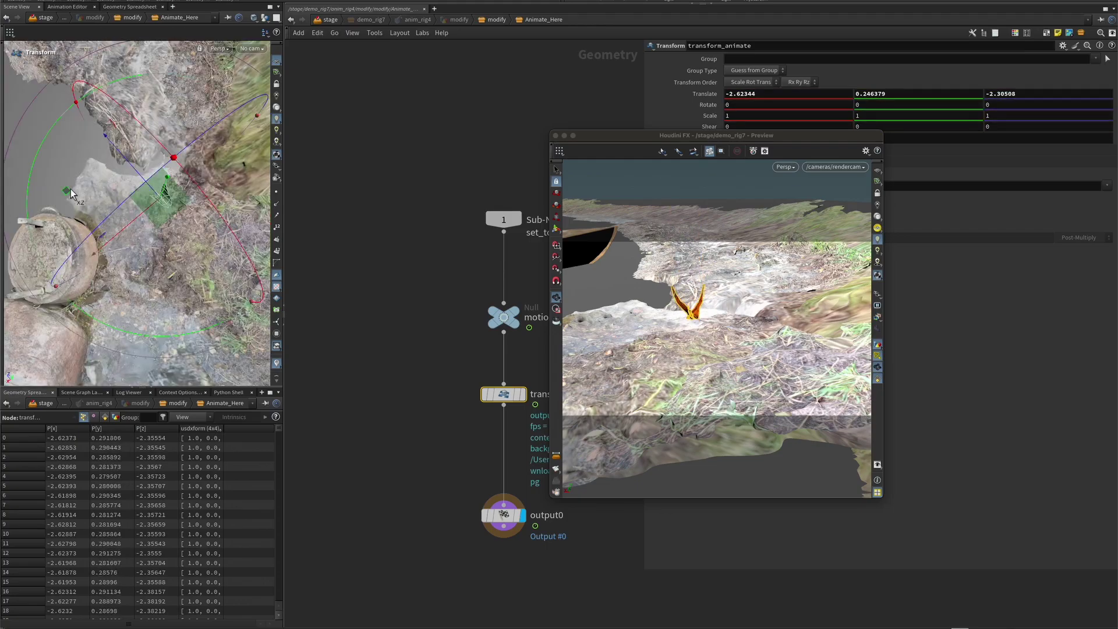
pyautogui.moveTo(75, 195); pyautogui.dragTo(89, 222)
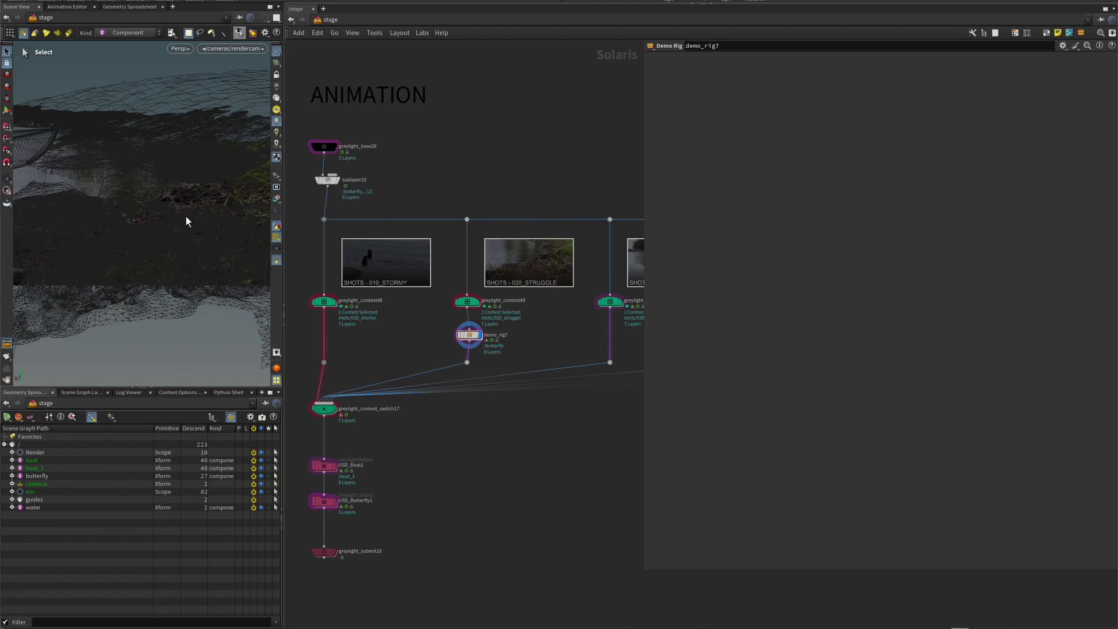
# - Solo the butterfly against the background plate with the viewport set to Smooth Shaded, and restore the other objects
pyautogui.click(268, 476)
pyautogui.click(265, 18)
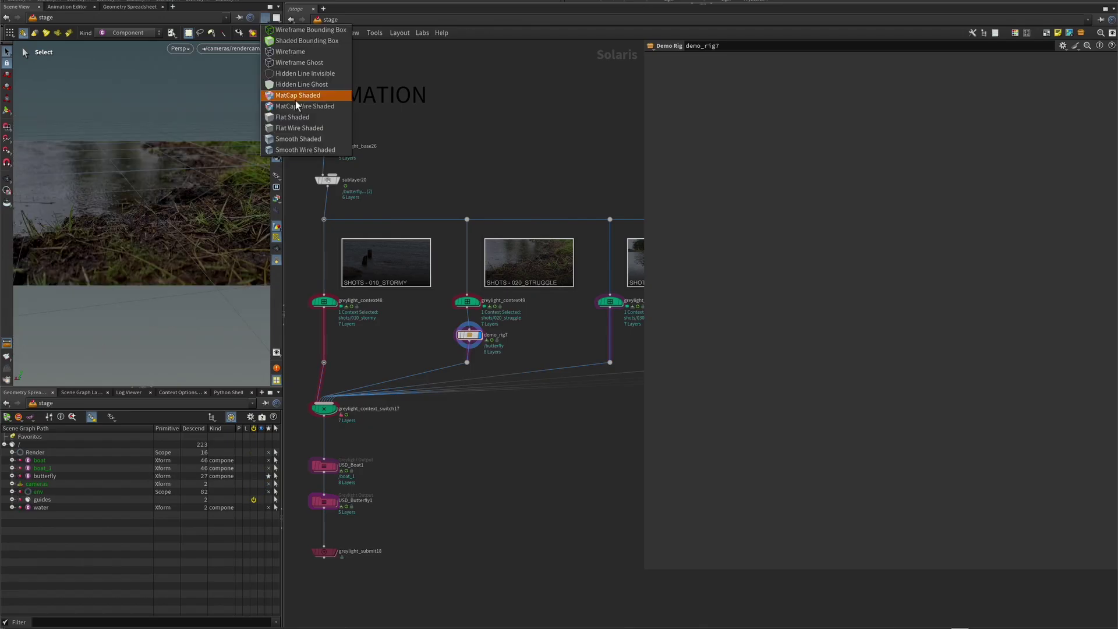
pyautogui.click(281, 139)
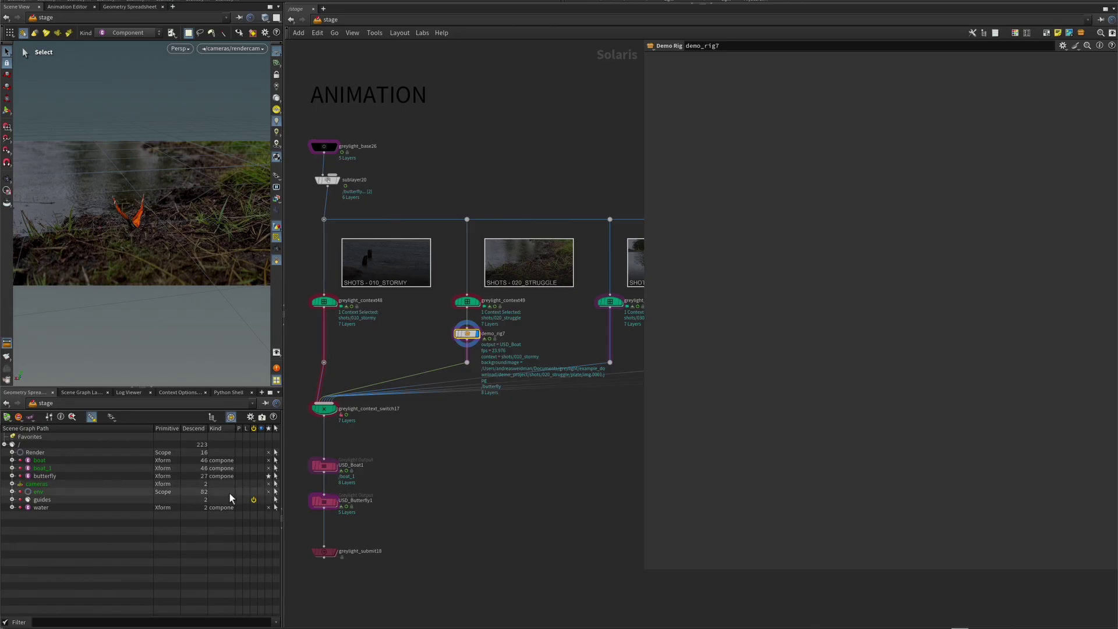
pyautogui.click(269, 476)
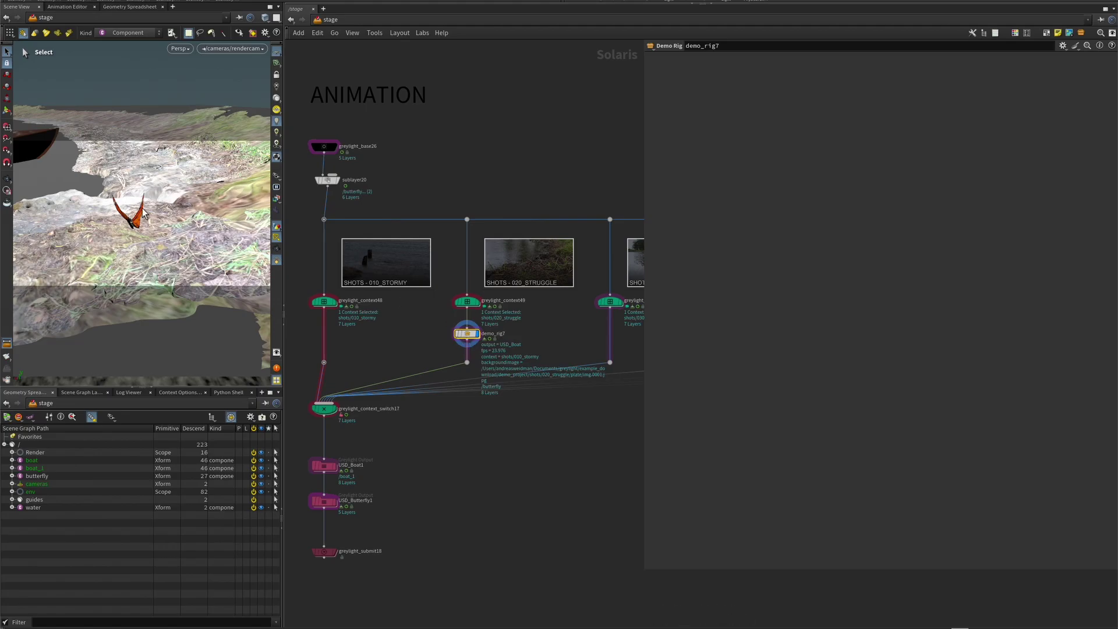
# - Set Idle / Move Blend to 0 inside demo_rig7 and nudge the butterfly's height against the ground with transform_animate
pyautogui.doubleClick(470, 334)
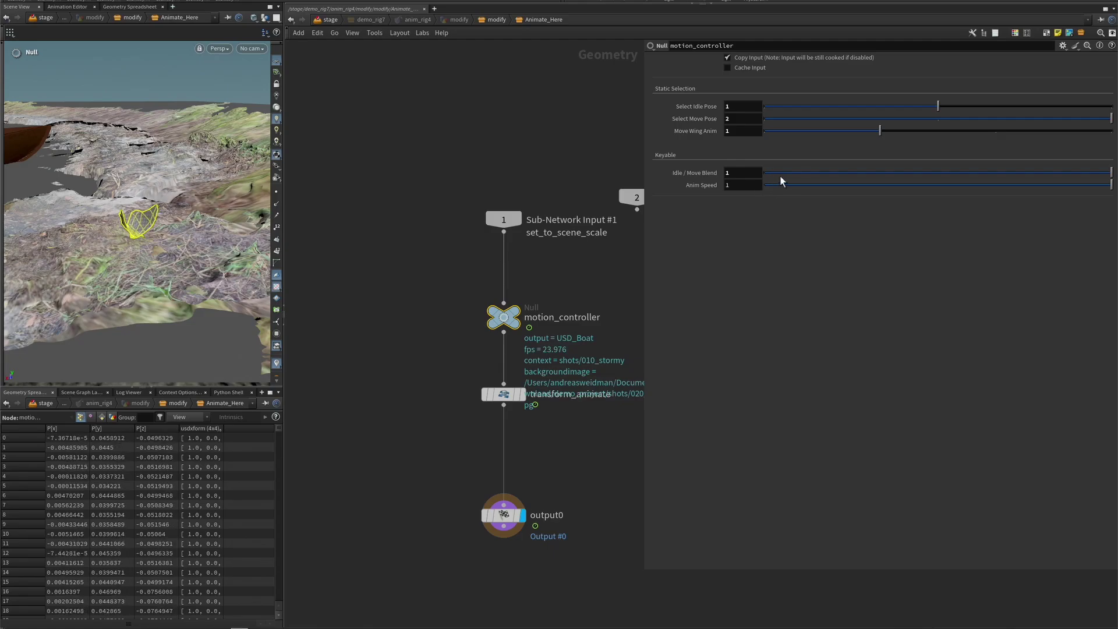
pyautogui.click(796, 173)
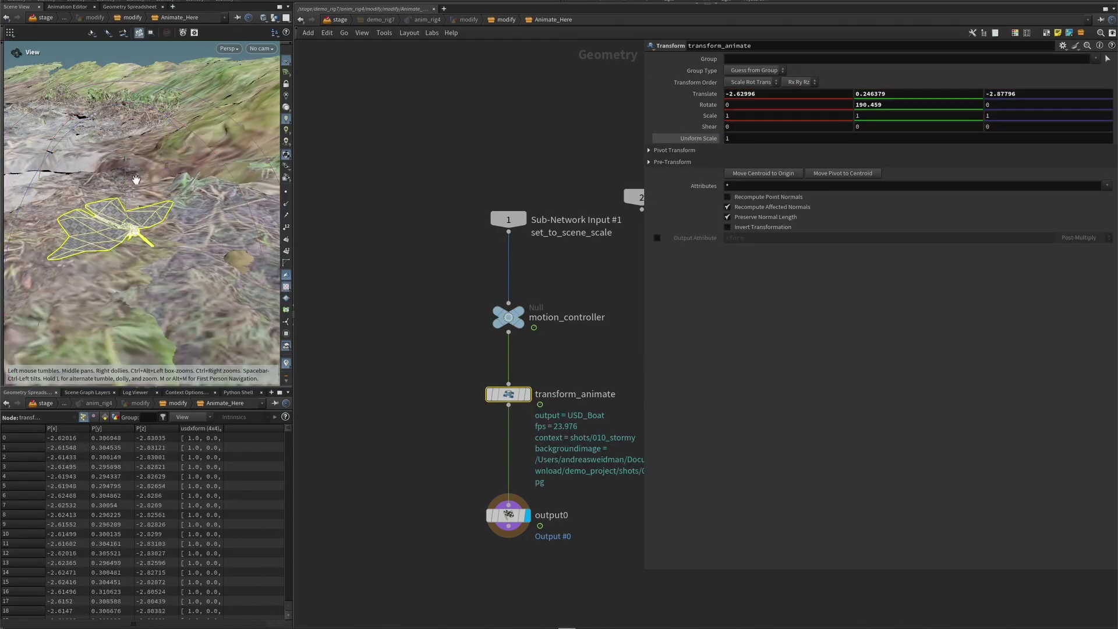
pyautogui.moveTo(136, 180); pyautogui.dragTo(116, 204)
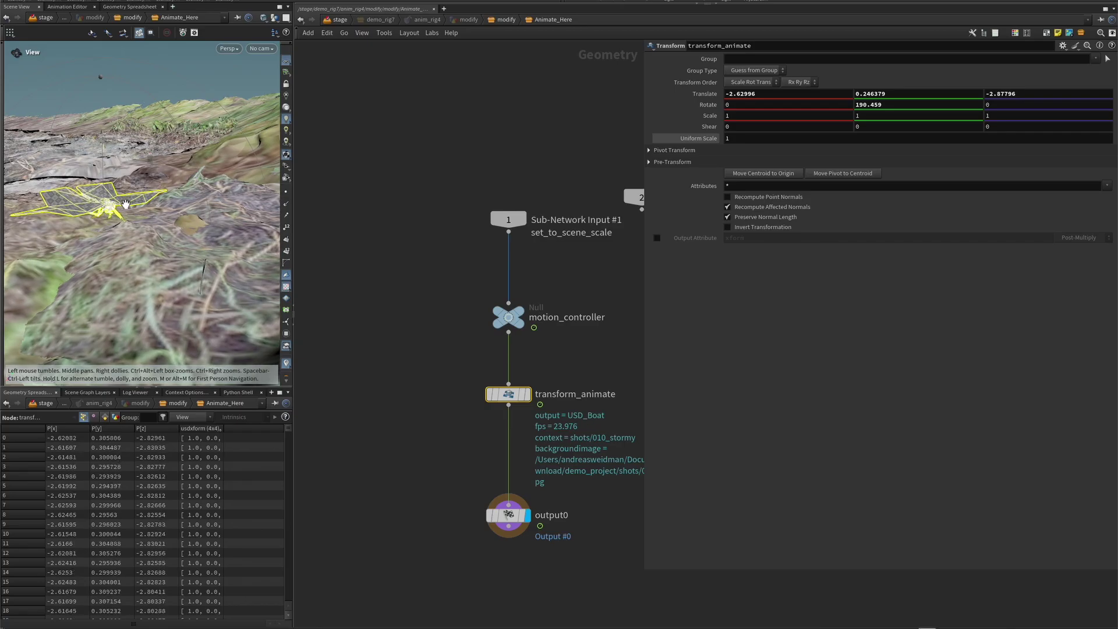
pyautogui.moveTo(117, 204); pyautogui.dragTo(130, 180, button='right')
pyautogui.moveTo(185, 166); pyautogui.dragTo(168, 152)
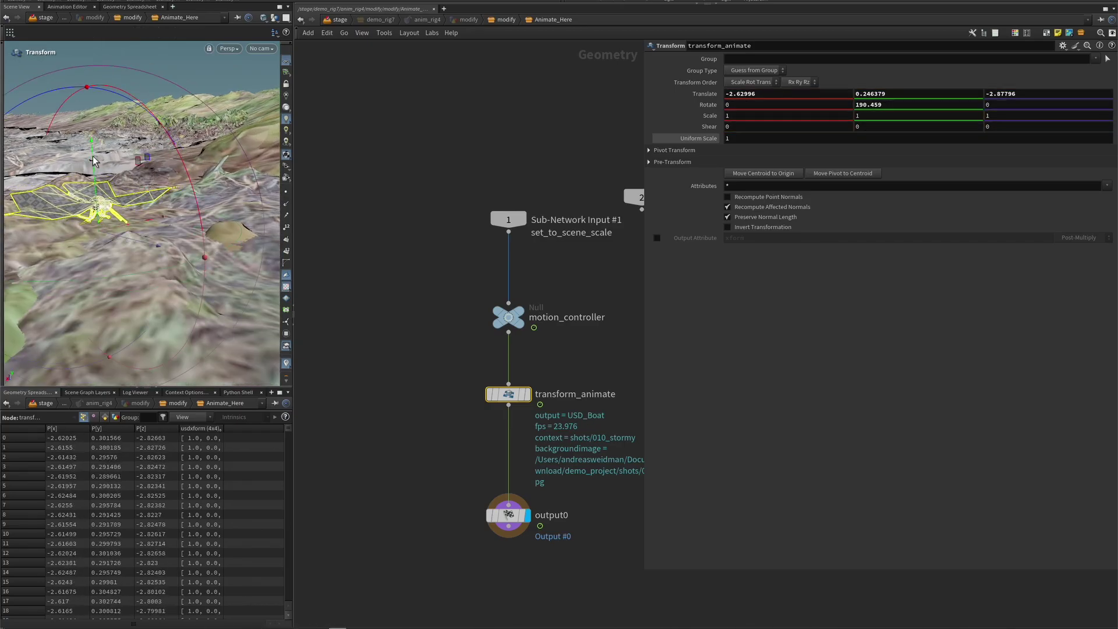
pyautogui.moveTo(94, 161); pyautogui.dragTo(93, 157)
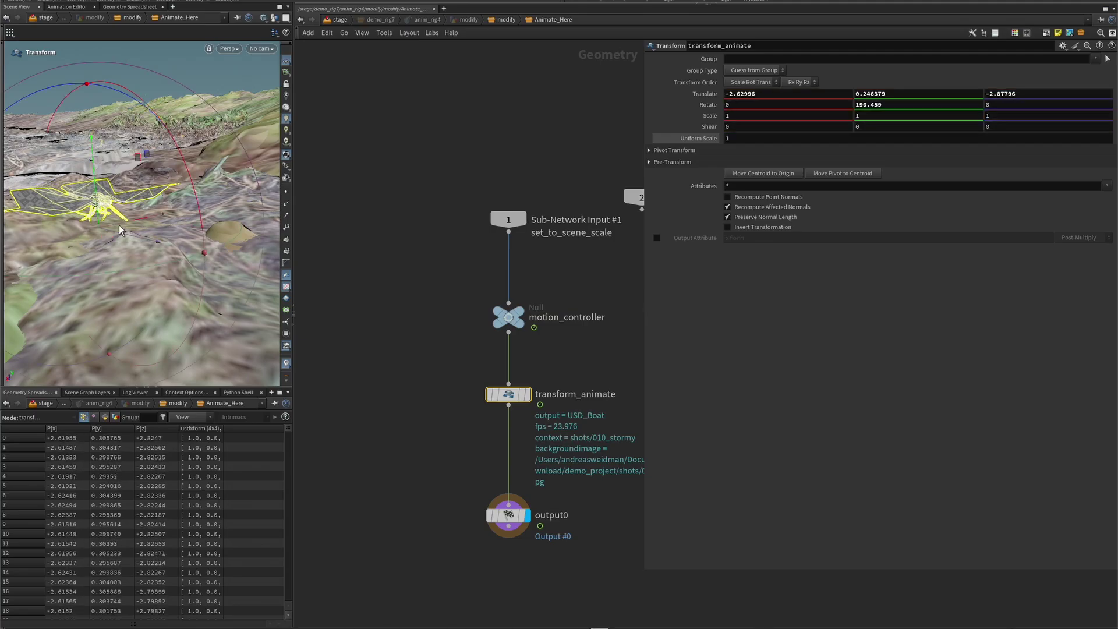
pyautogui.keyDown('alt'); pyautogui.moveTo(122, 177); pyautogui.dragTo(145, 205); pyautogui.keyUp('alt')
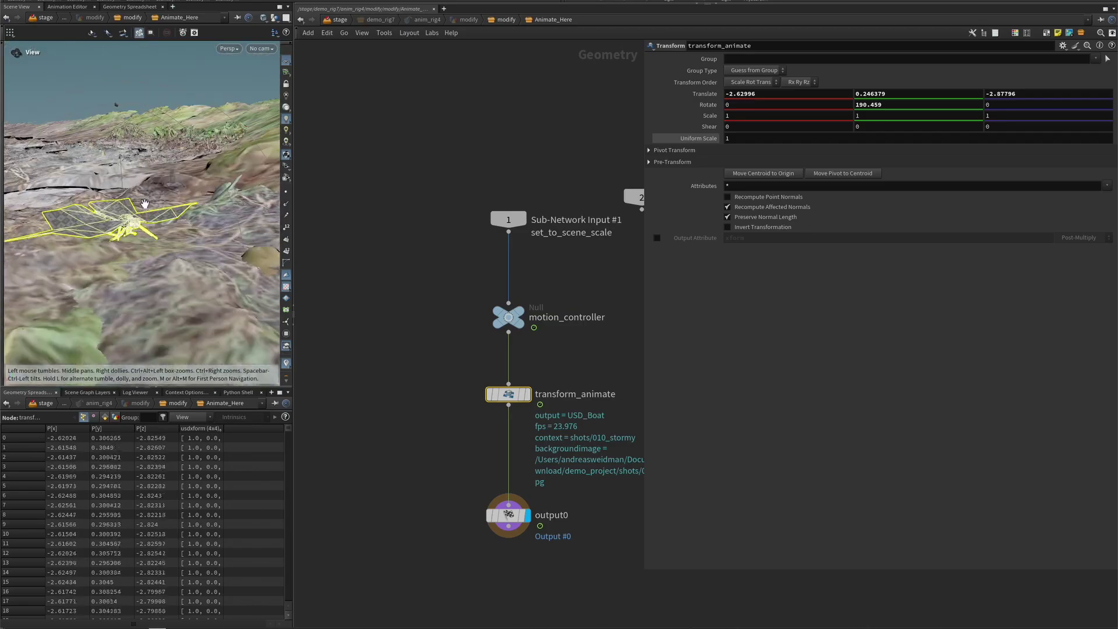
# - On motion_controller, set Select Move Pose to 1, Idle / Move Blend to 1 and Move Wing Anim to 0, and lower Anim Speed
pyautogui.click(507, 316)
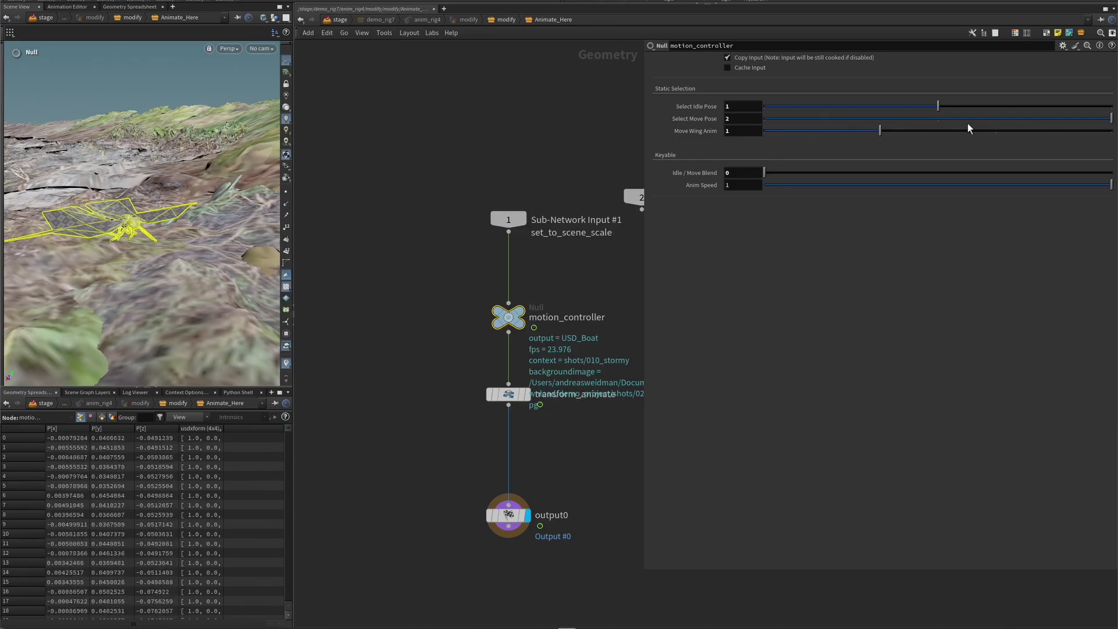
pyautogui.moveTo(922, 130); pyautogui.dragTo(905, 128)
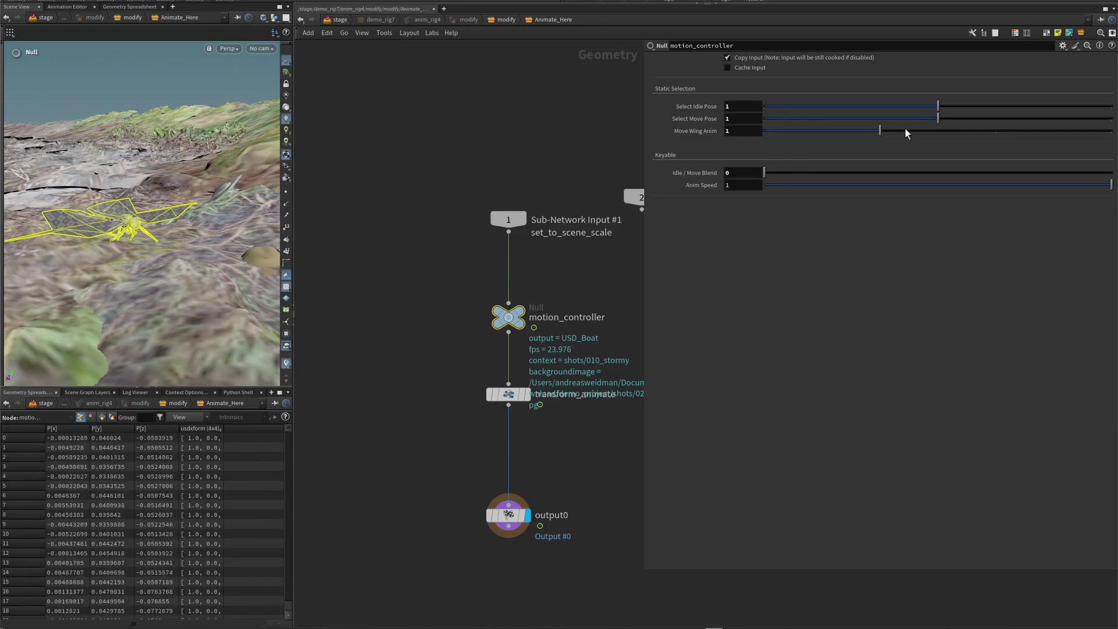
pyautogui.moveTo(781, 173); pyautogui.dragTo(1114, 173)
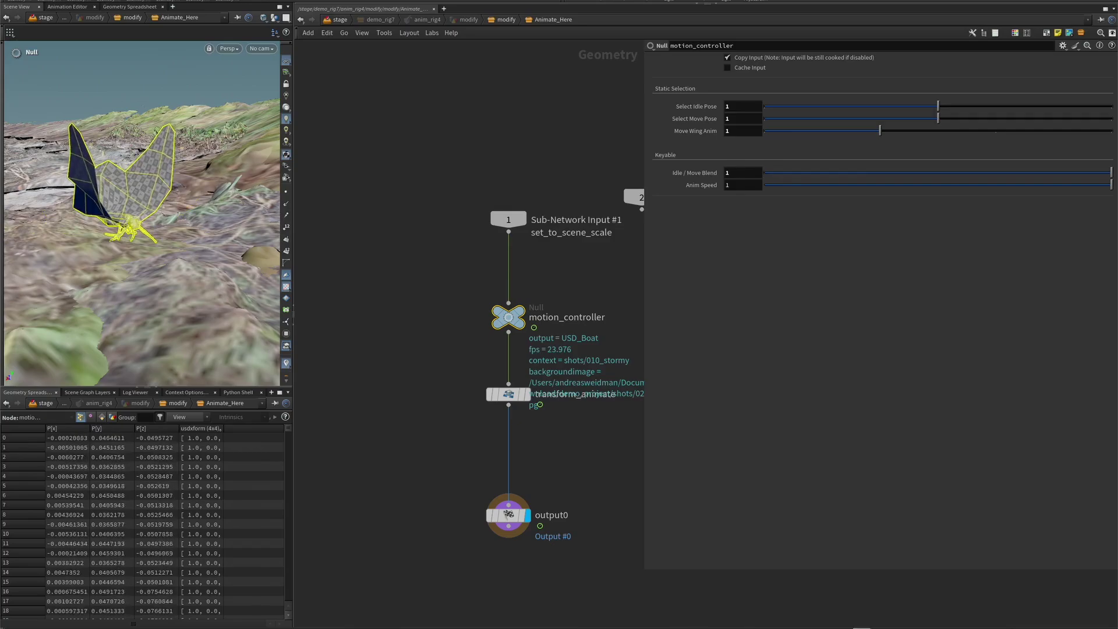
pyautogui.click(770, 131)
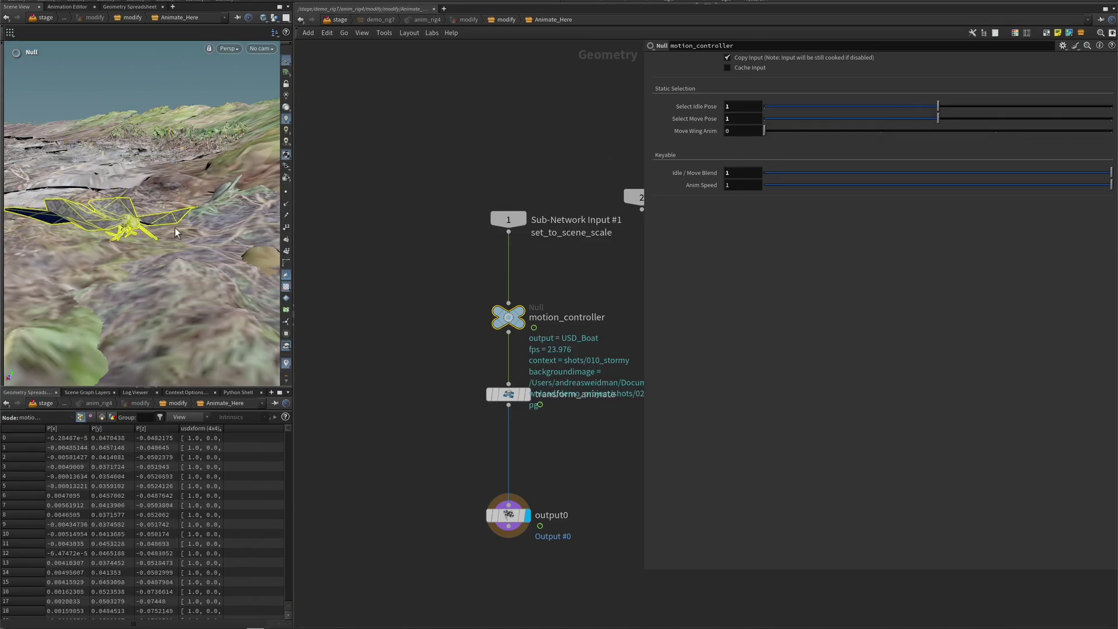
pyautogui.moveTo(987, 184); pyautogui.dragTo(961, 185)
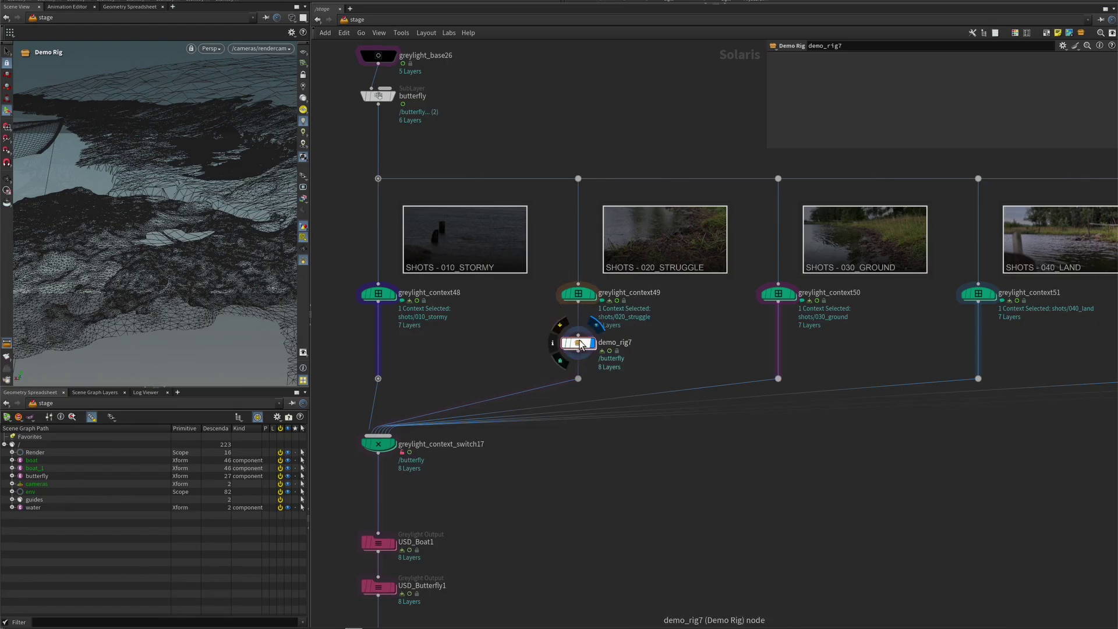
# - Look across the shot branches from 020_STRUGGLE to 070_SUNSET in the stage network
pyautogui.moveTo(701, 343); pyautogui.dragTo(628, 345, button='middle')
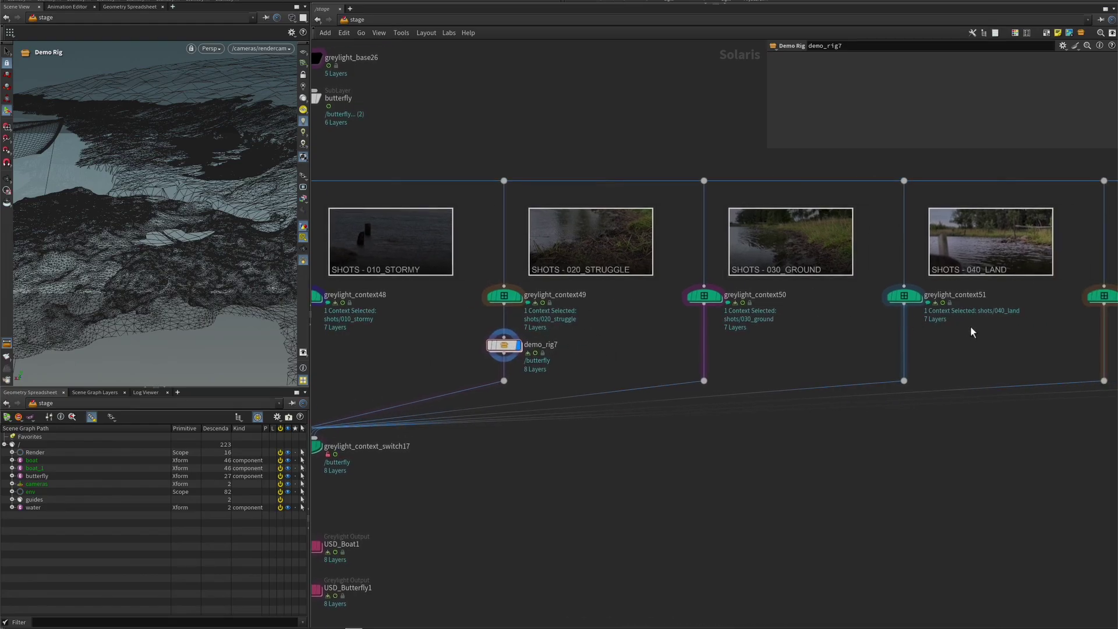
pyautogui.moveTo(943, 329); pyautogui.dragTo(686, 339, button='middle')
pyautogui.moveTo(904, 344); pyautogui.dragTo(835, 330, button='middle')
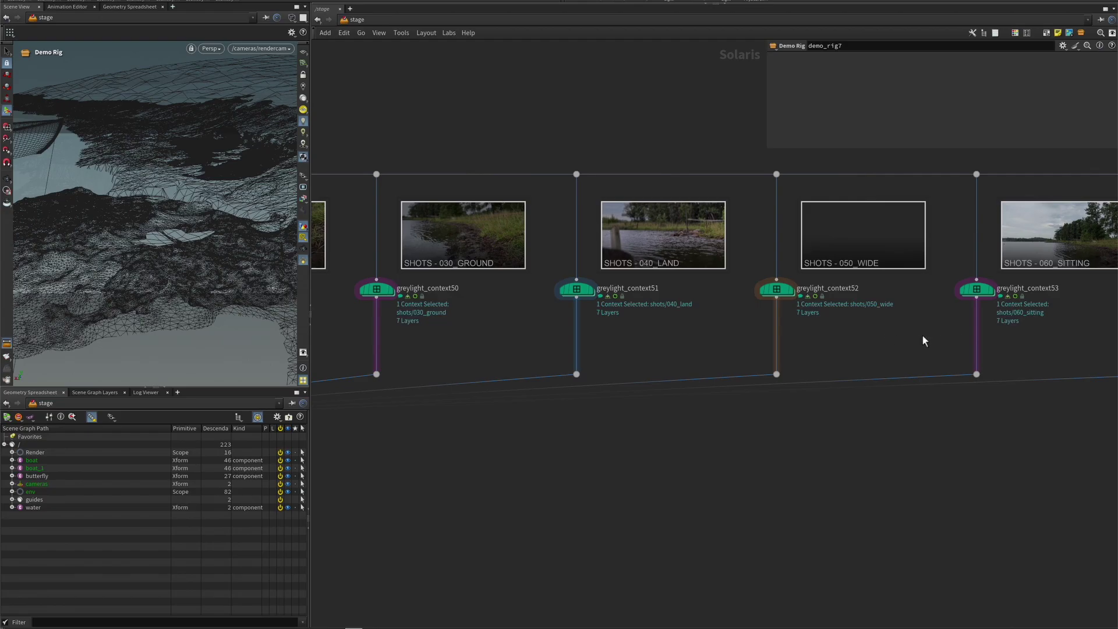
pyautogui.moveTo(923, 336); pyautogui.dragTo(738, 340, button='middle')
pyautogui.moveTo(667, 342); pyautogui.dragTo(874, 337, button='middle')
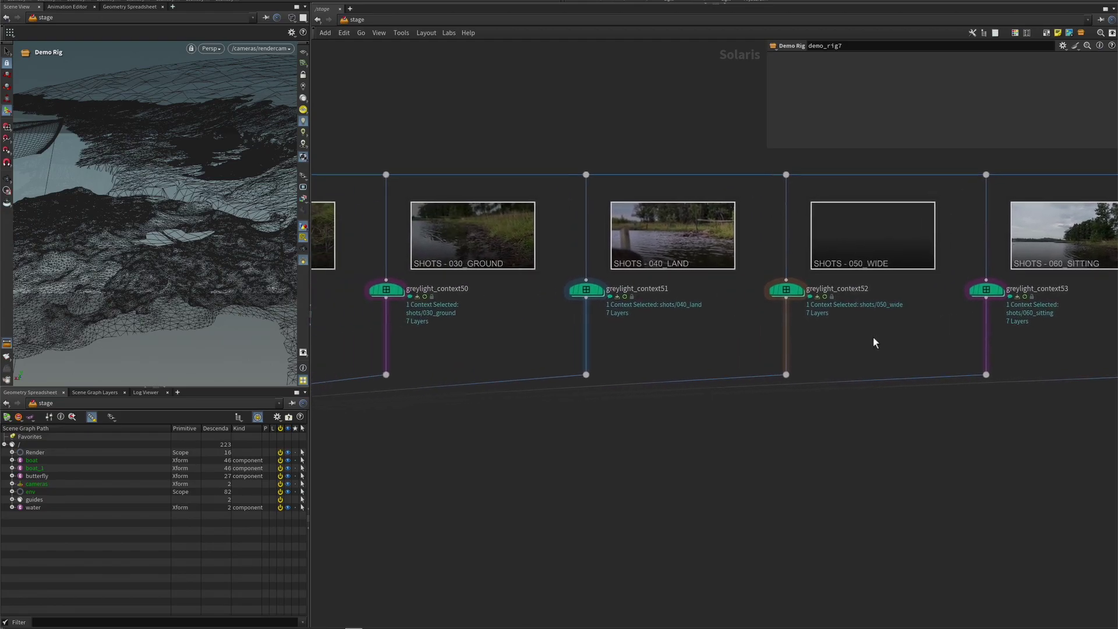
pyautogui.scroll(-2, 719, 337)
pyautogui.scroll(-2, 585, 341)
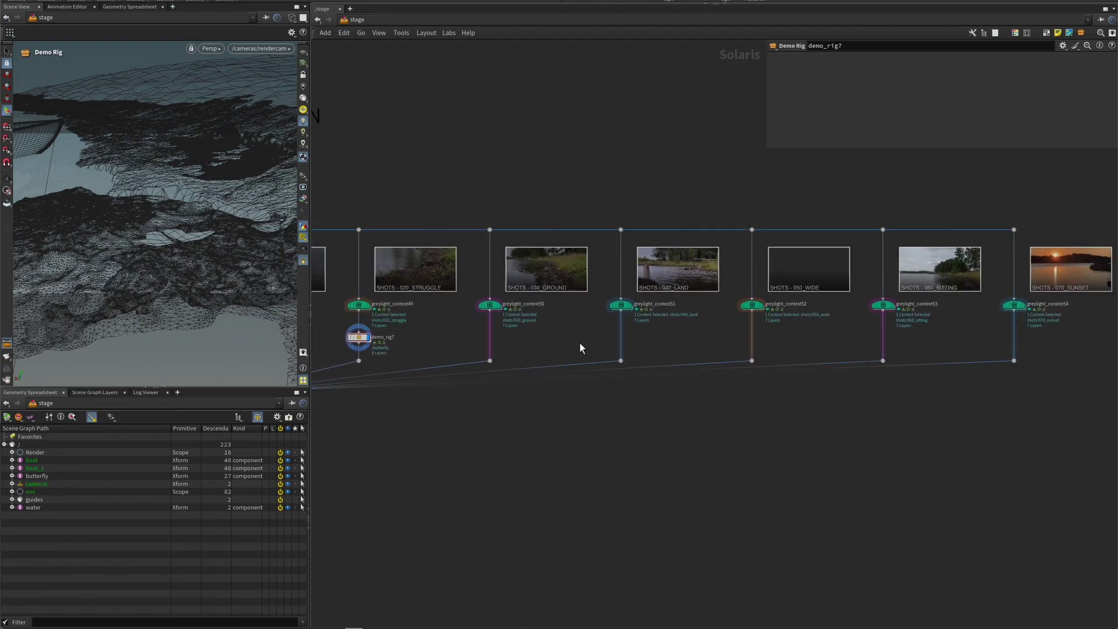
pyautogui.moveTo(579, 341); pyautogui.dragTo(629, 315, button='middle')
pyautogui.scroll(-2, 634, 330)
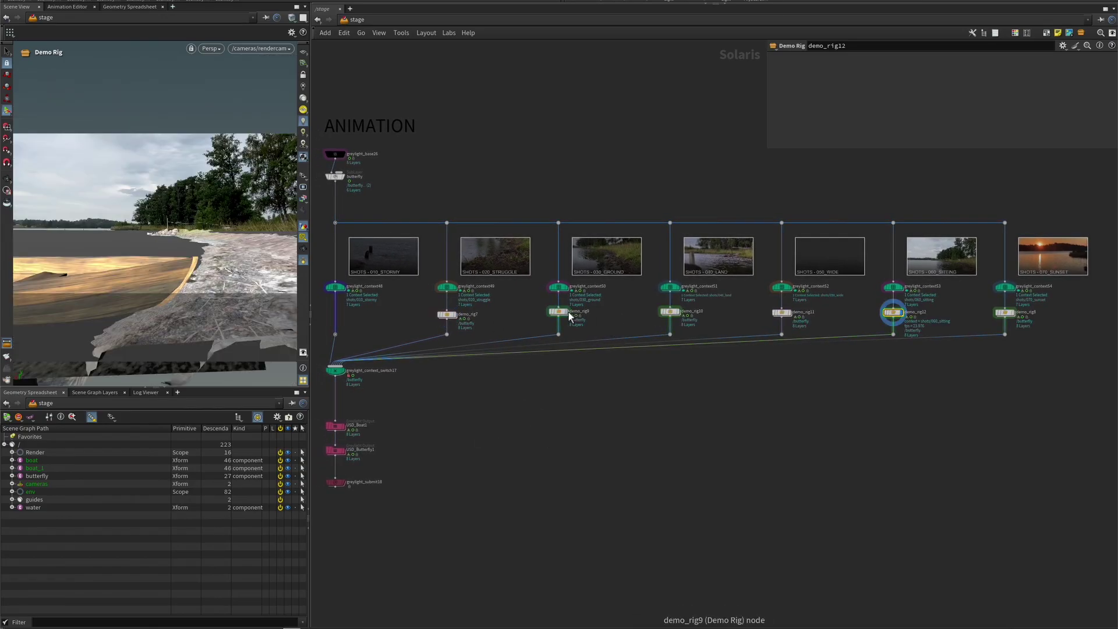
# - Preview the Demo Rig butterflies in the 030_ground, 040_land and 060_sitting shots through the render camera
pyautogui.click(569, 315)
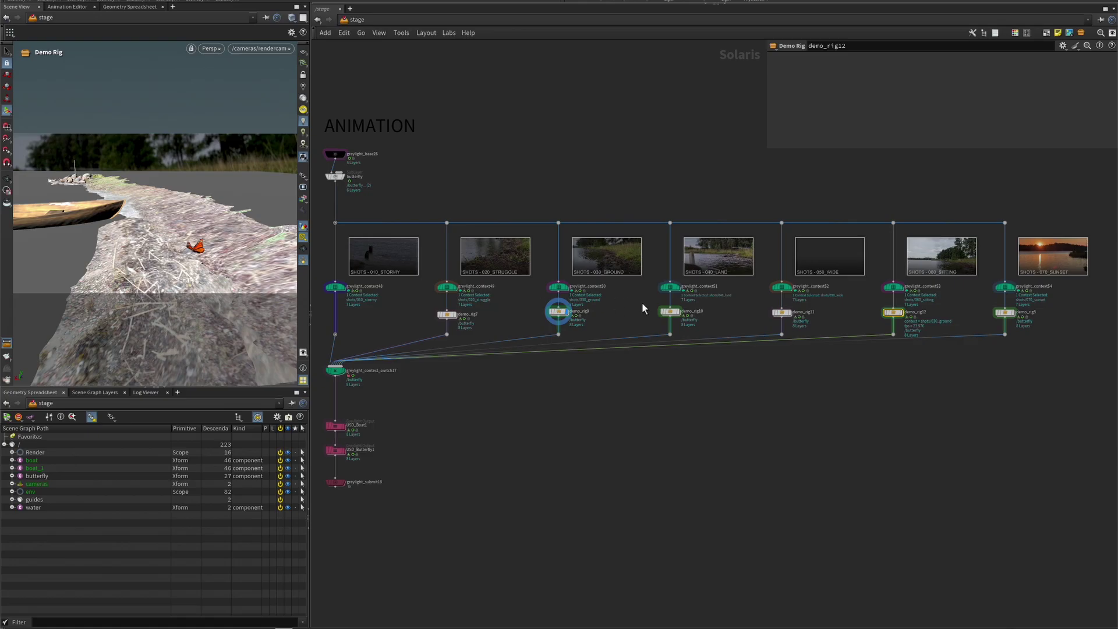
pyautogui.click(679, 312)
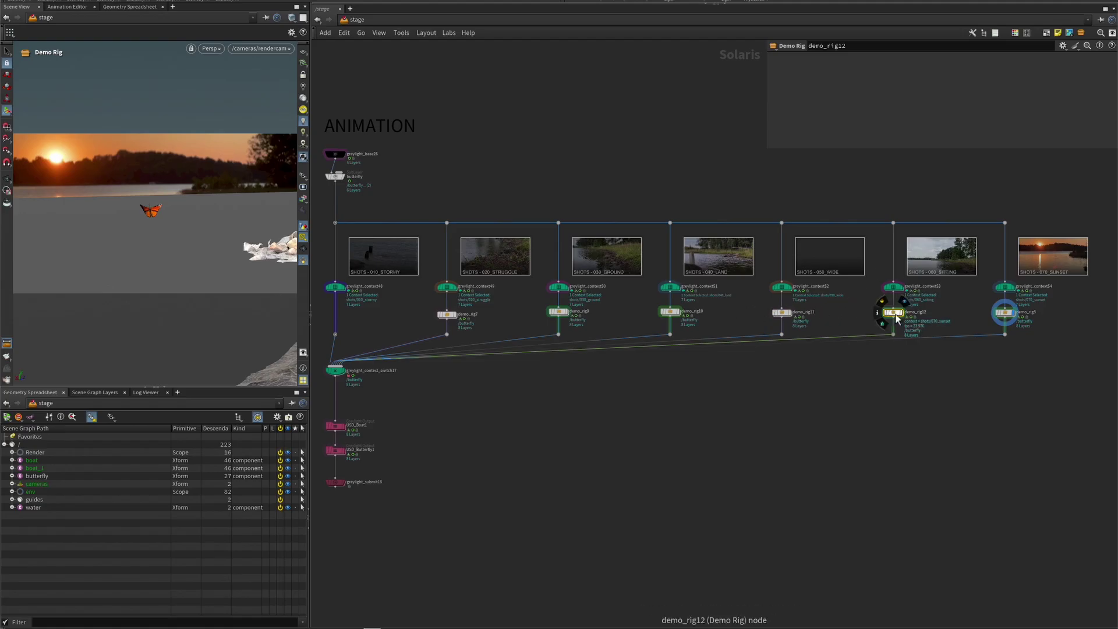
pyautogui.click(904, 276)
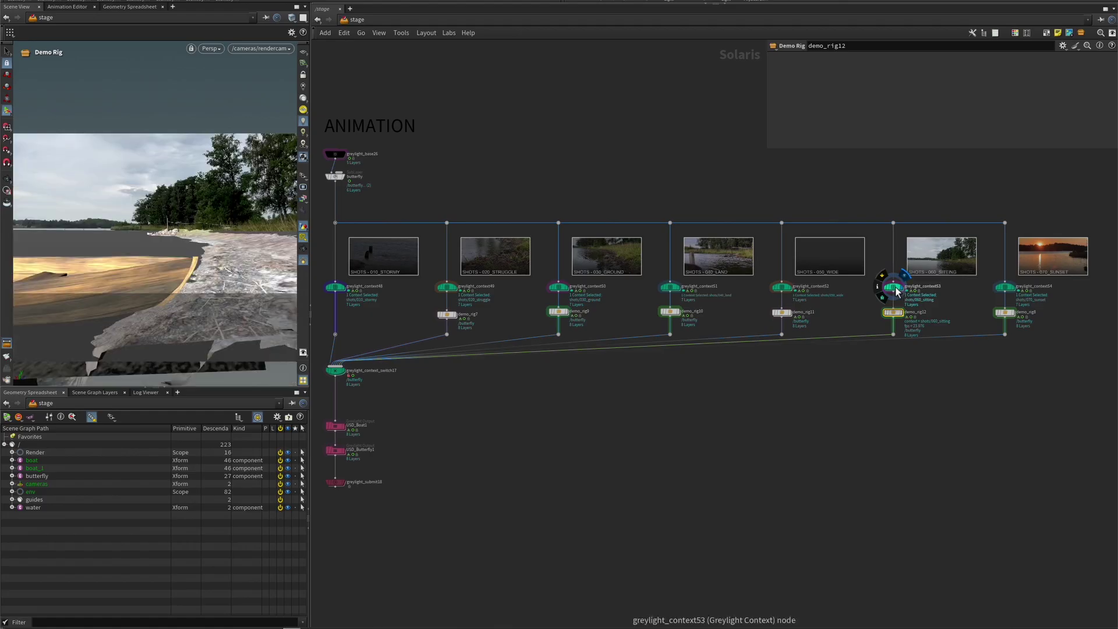
# - Insert a Camera Edit node between the 060_sitting context node and demo_rig12, targeting the /cameras/rendercam primitive
pyautogui.click(894, 287)
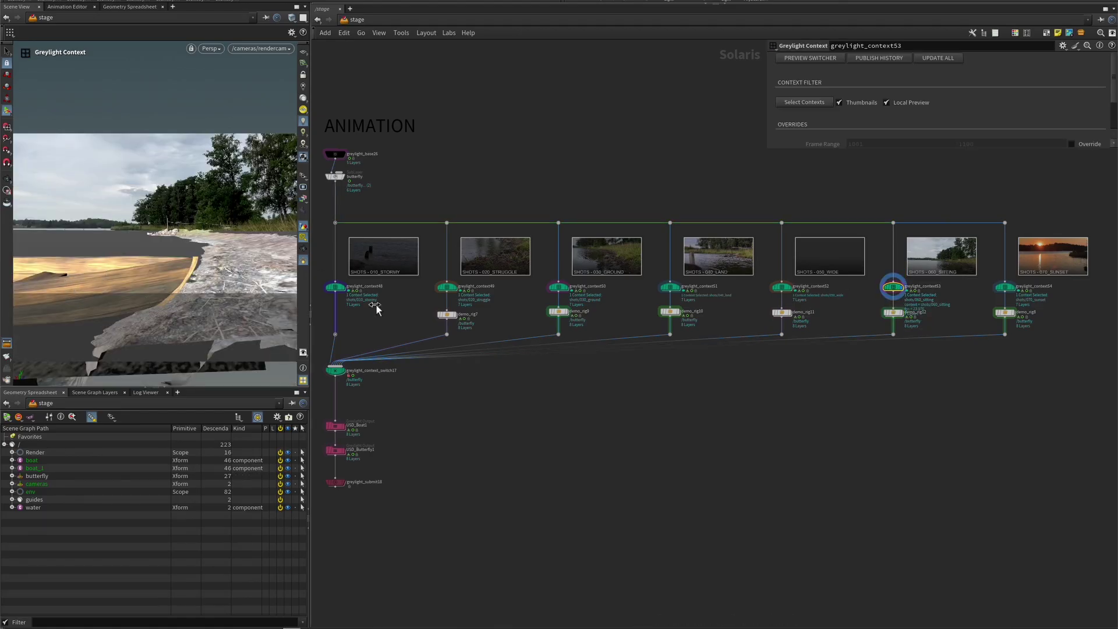
pyautogui.scroll(5, 857, 304)
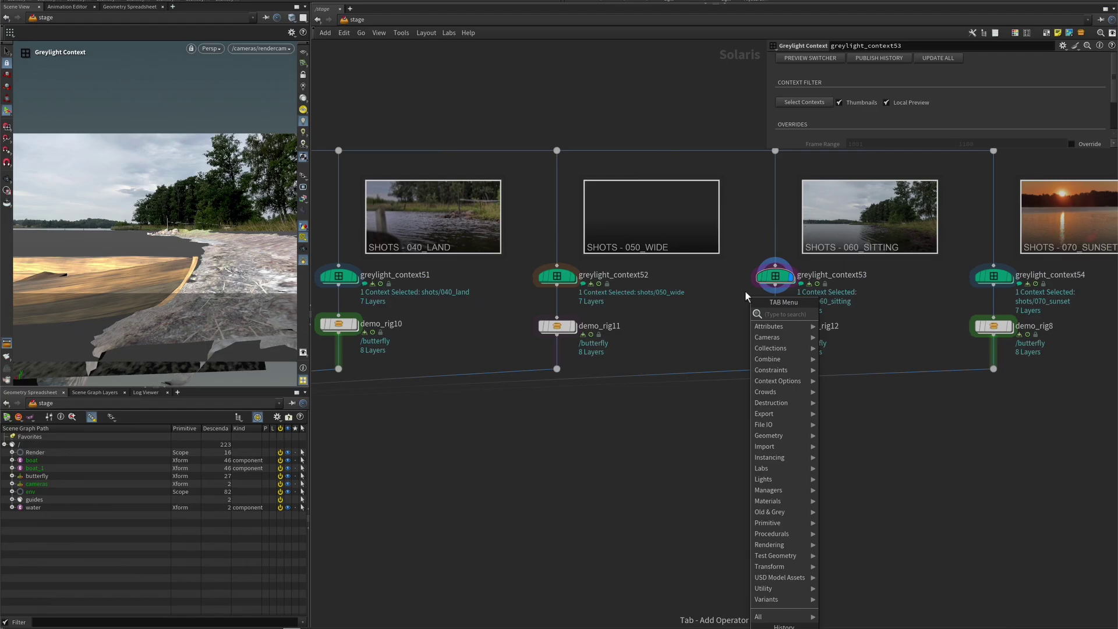
pyautogui.press('Tab')
pyautogui.write('ed')
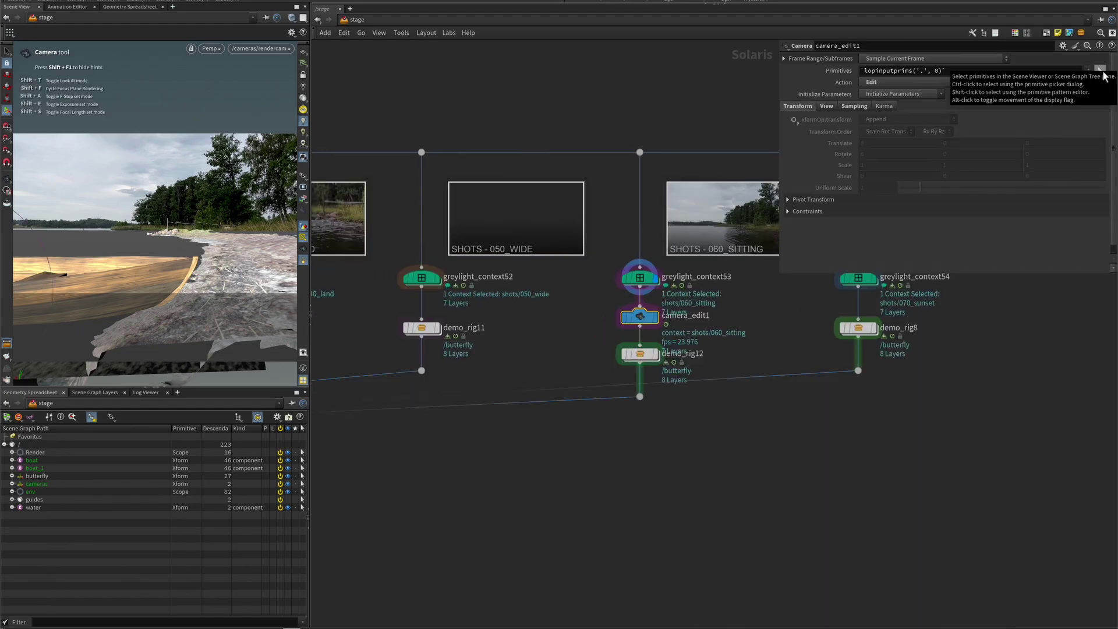
pyautogui.keyDown('ctrl'); pyautogui.click(1100, 71); pyautogui.keyUp('ctrl')
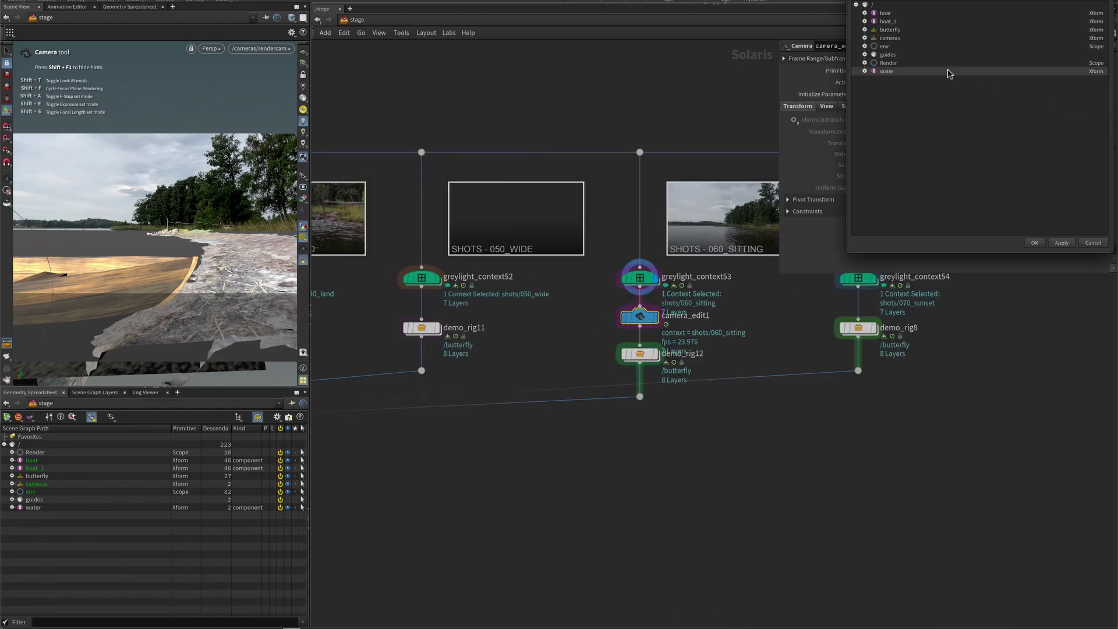
pyautogui.click(865, 38)
pyautogui.click(902, 46)
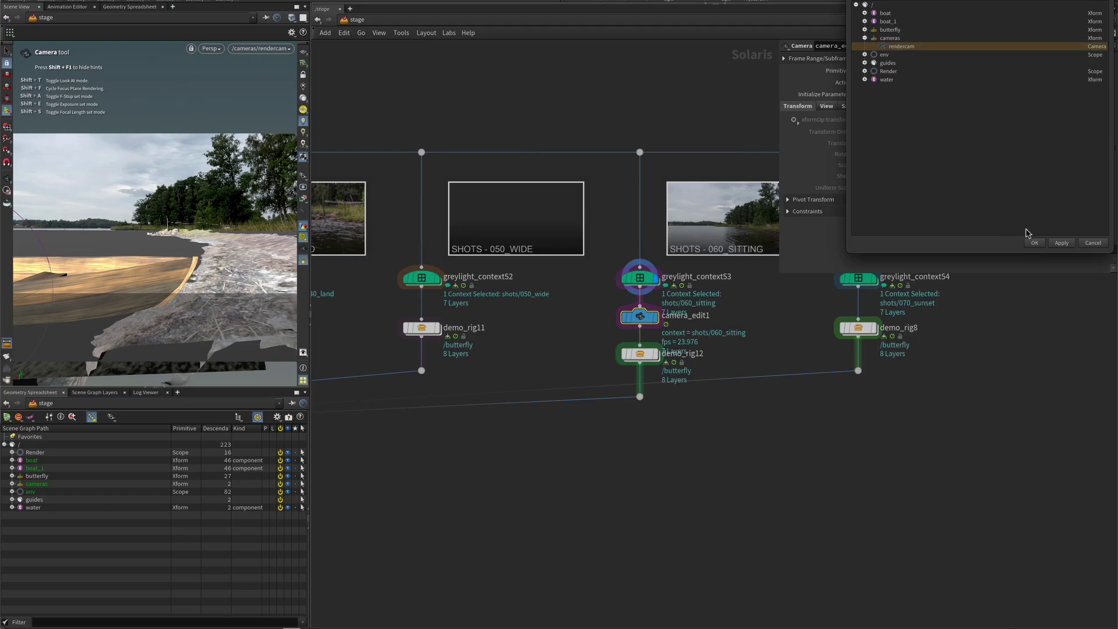
pyautogui.click(1040, 243)
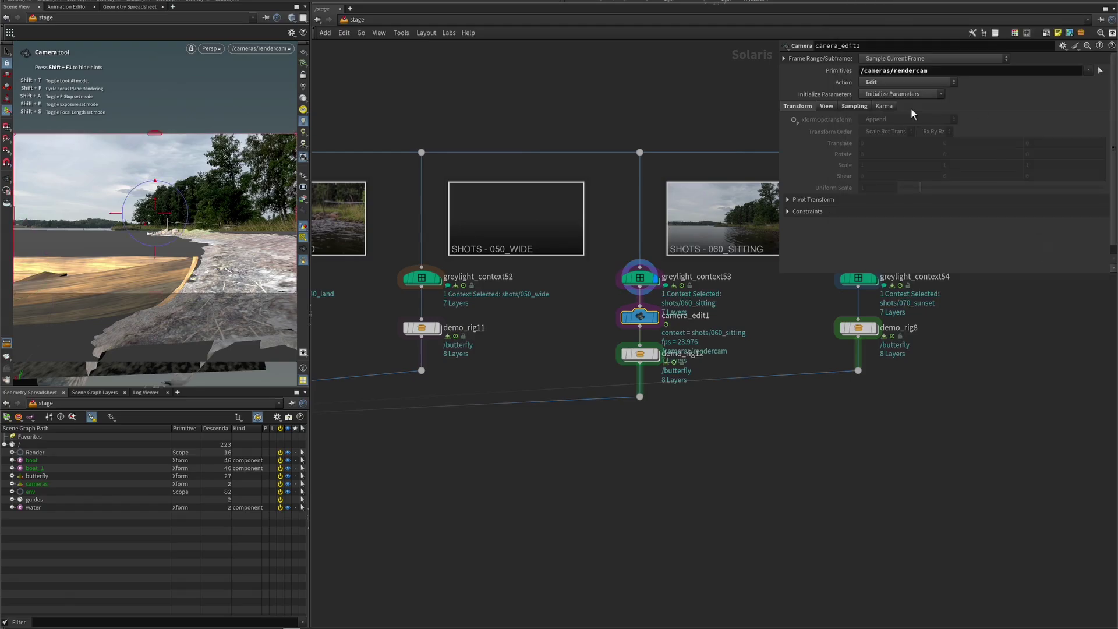
# - Enable editing of the render camera's transform and focal length by switching both to Set or Create
pyautogui.click(795, 120)
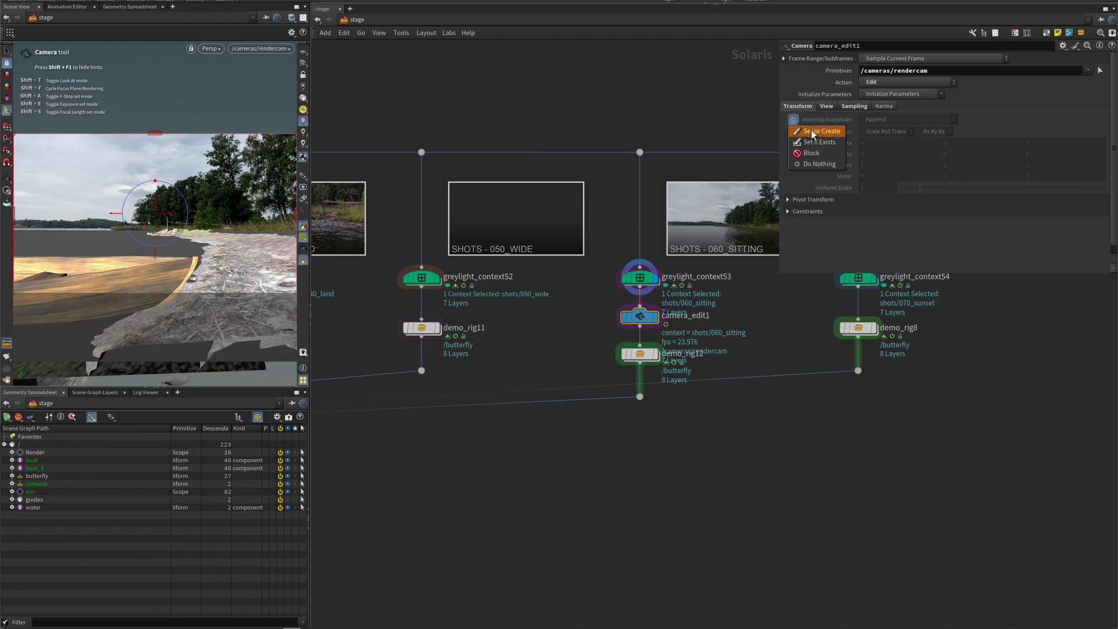
pyautogui.click(816, 133)
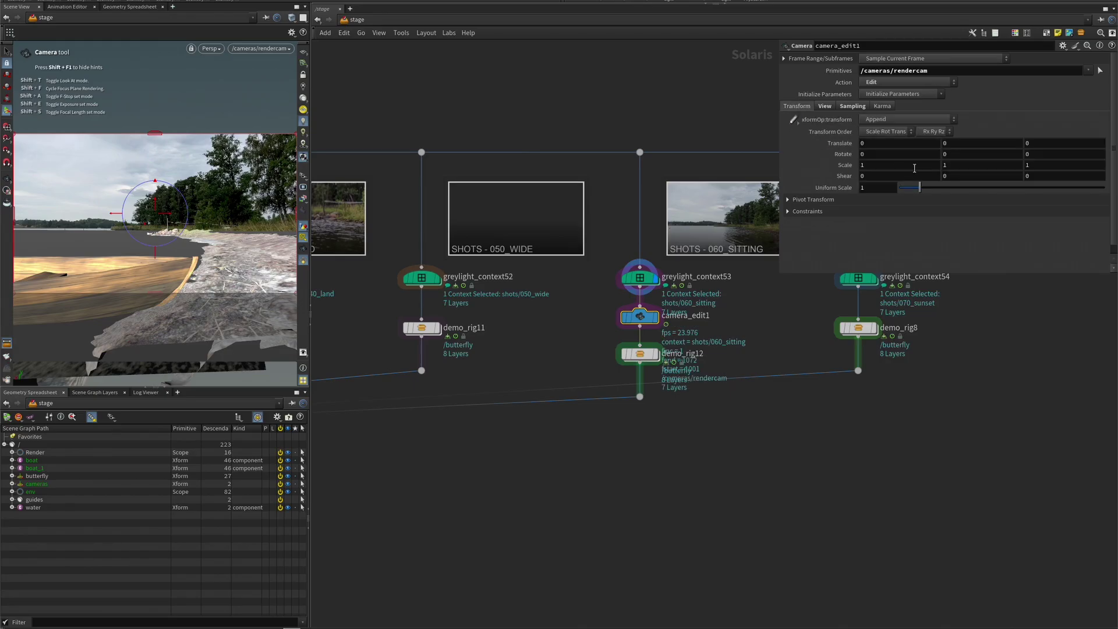
pyautogui.click(826, 106)
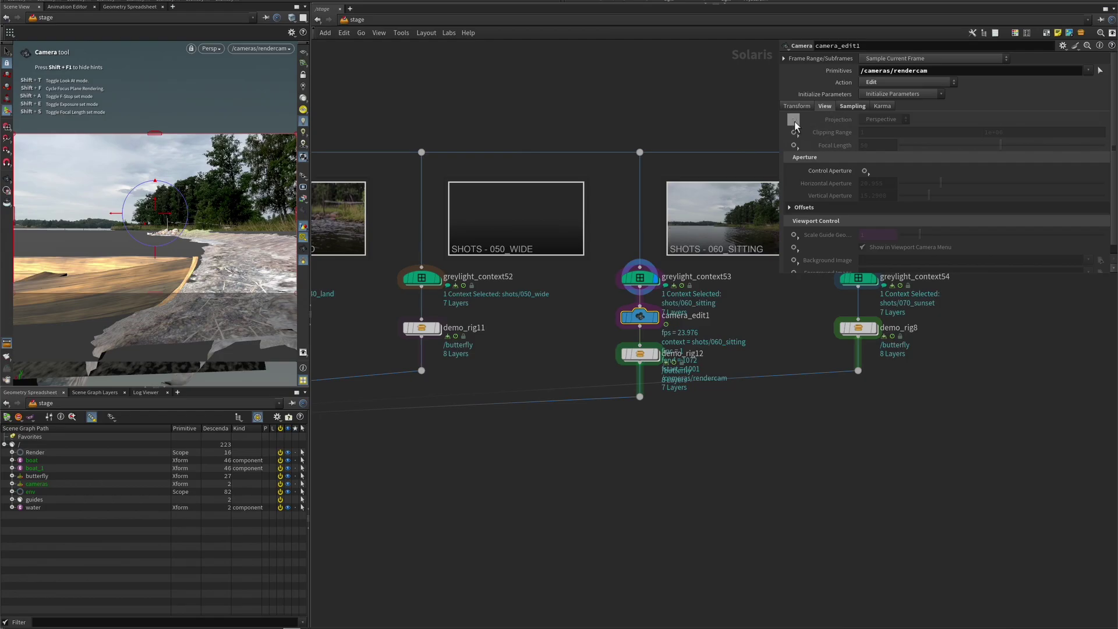
pyautogui.click(794, 144)
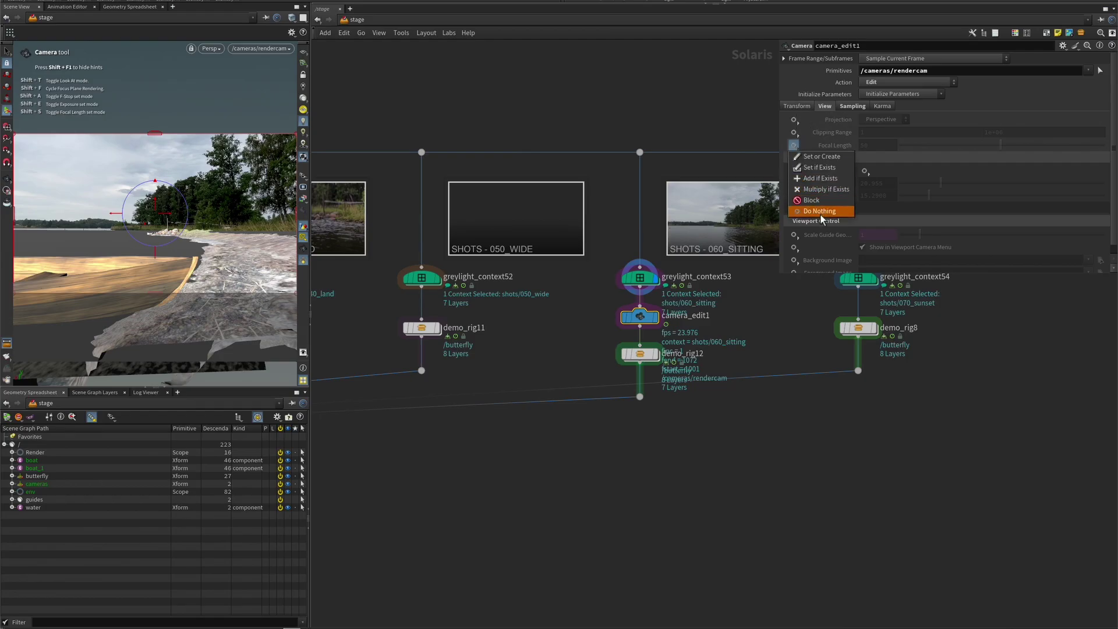
pyautogui.click(810, 157)
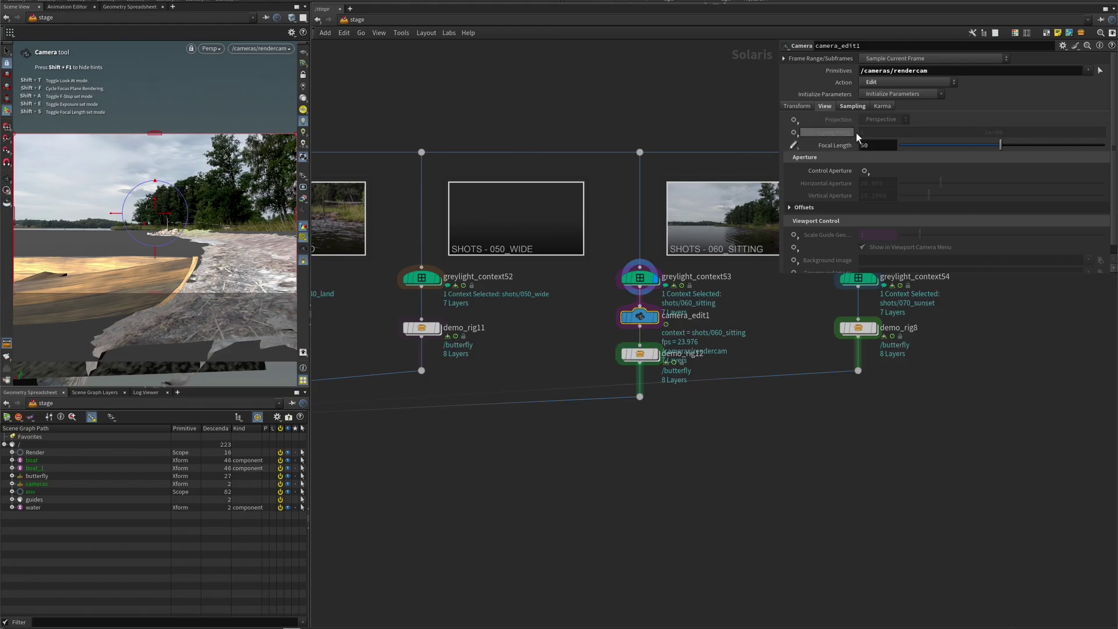
# - Initialize all camera parameter values from the USD primitive and set the focal length to 27
pyautogui.click(914, 94)
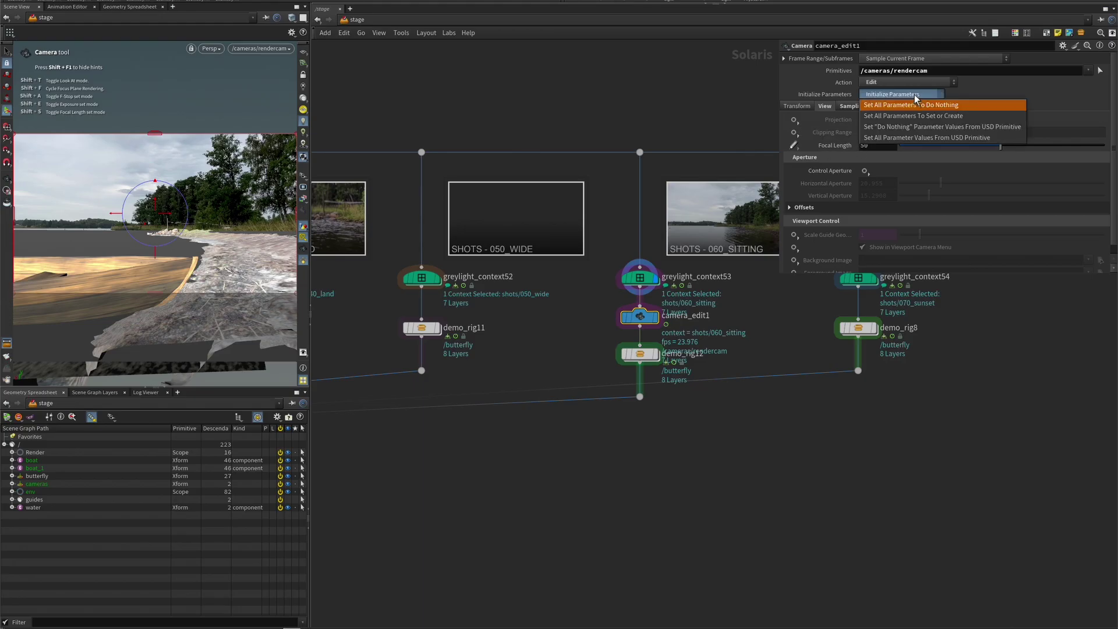
pyautogui.click(904, 137)
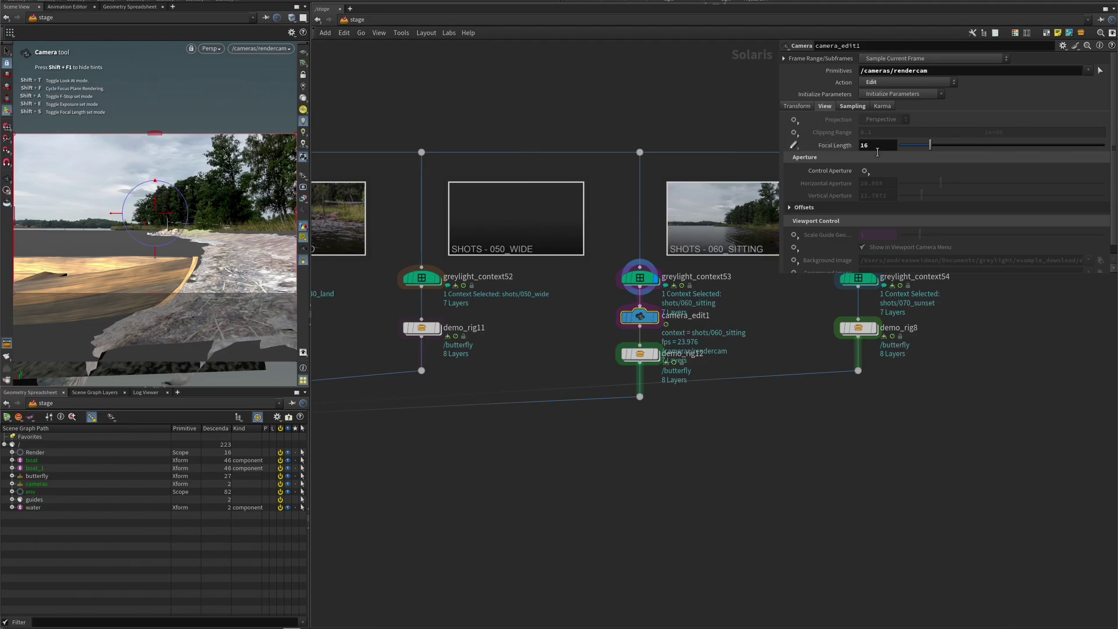
pyautogui.moveTo(930, 145); pyautogui.dragTo(956, 147)
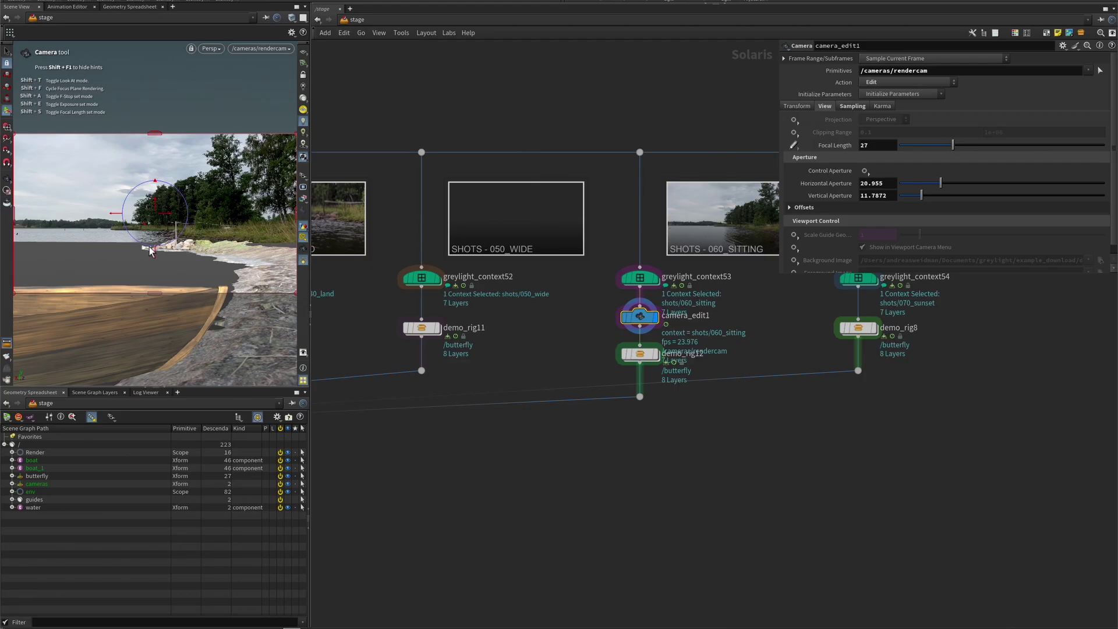
# - Reframe the 060_sitting render camera with its viewport handle and display demo_rig12 to preview the butterfly
pyautogui.moveTo(156, 200); pyautogui.dragTo(107, 221)
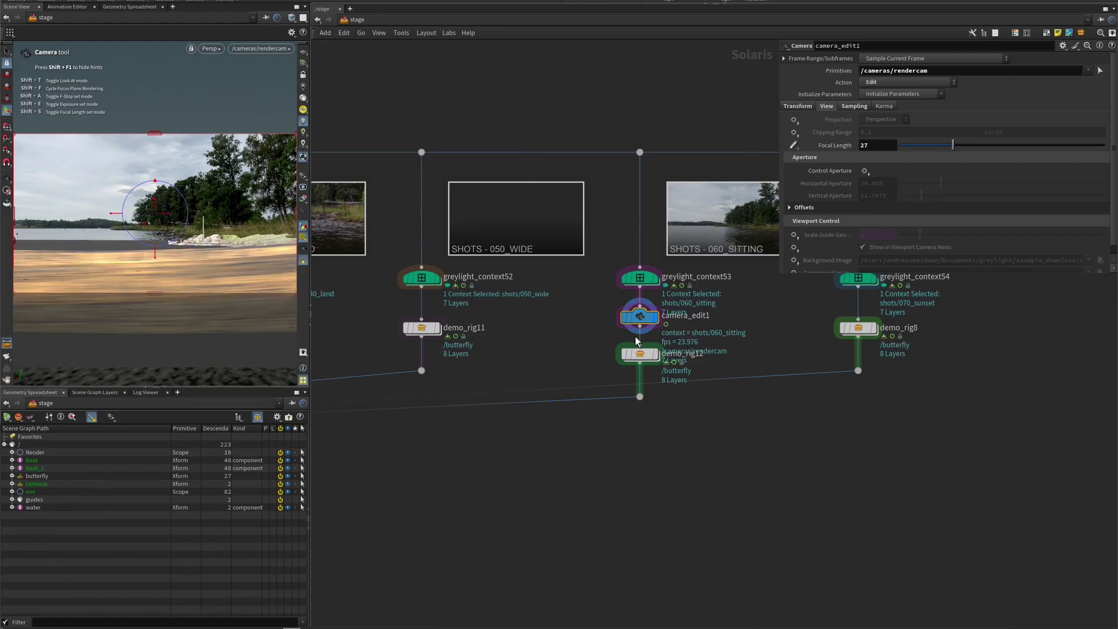
pyautogui.click(655, 354)
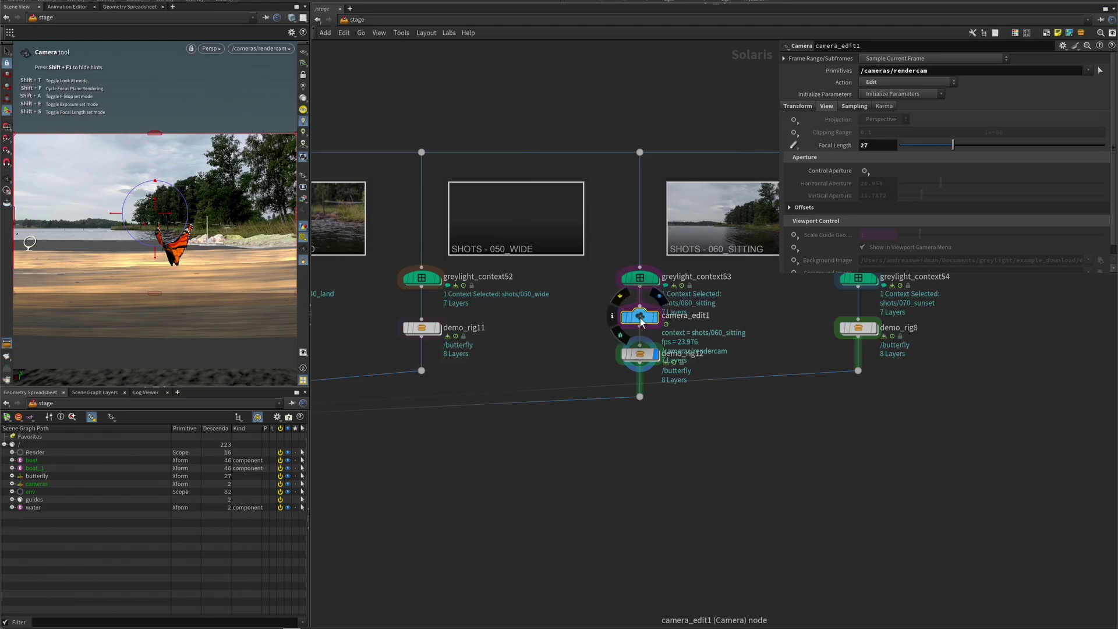
# - Initialize all parameters of camera_edit1 to Set or Create
pyautogui.moveTo(640, 316)
pyautogui.click(885, 94)
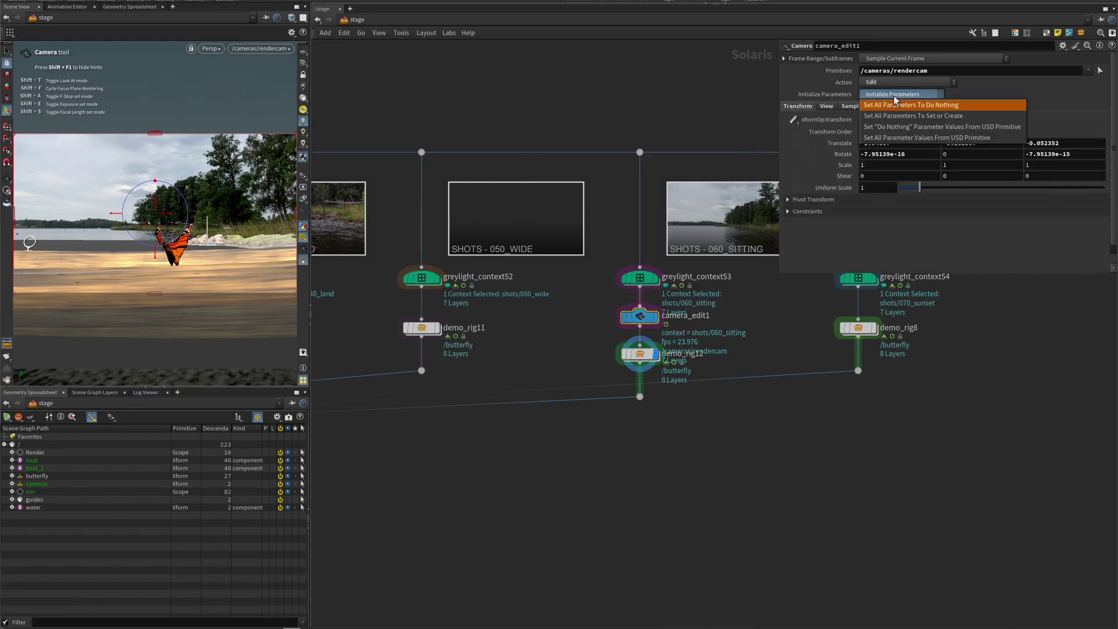
pyautogui.click(943, 115)
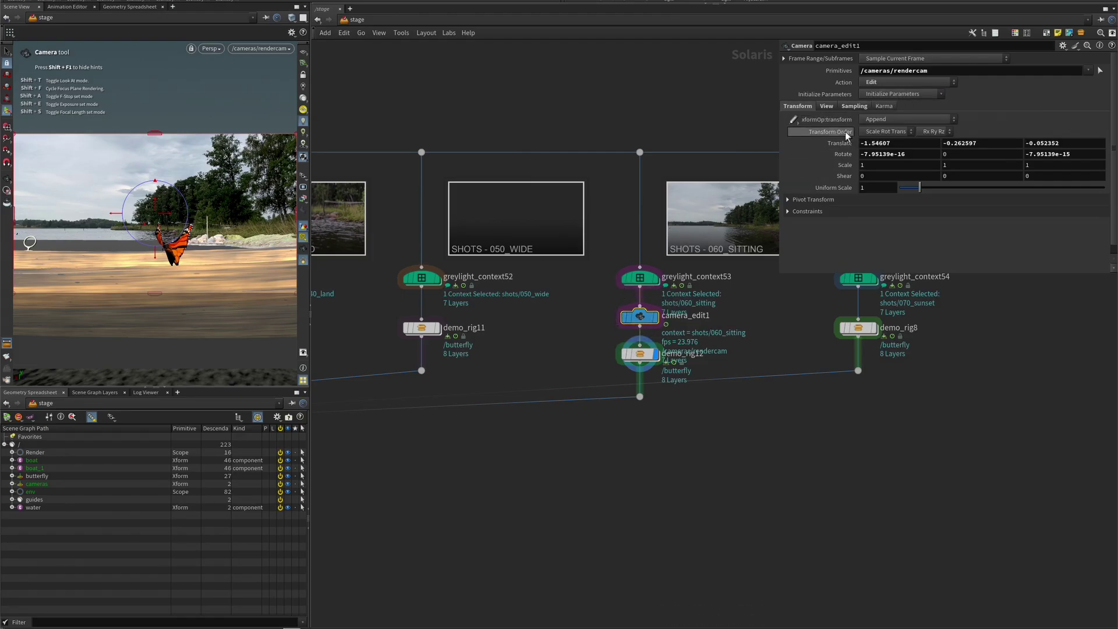
pyautogui.click(910, 93)
pyautogui.click(938, 116)
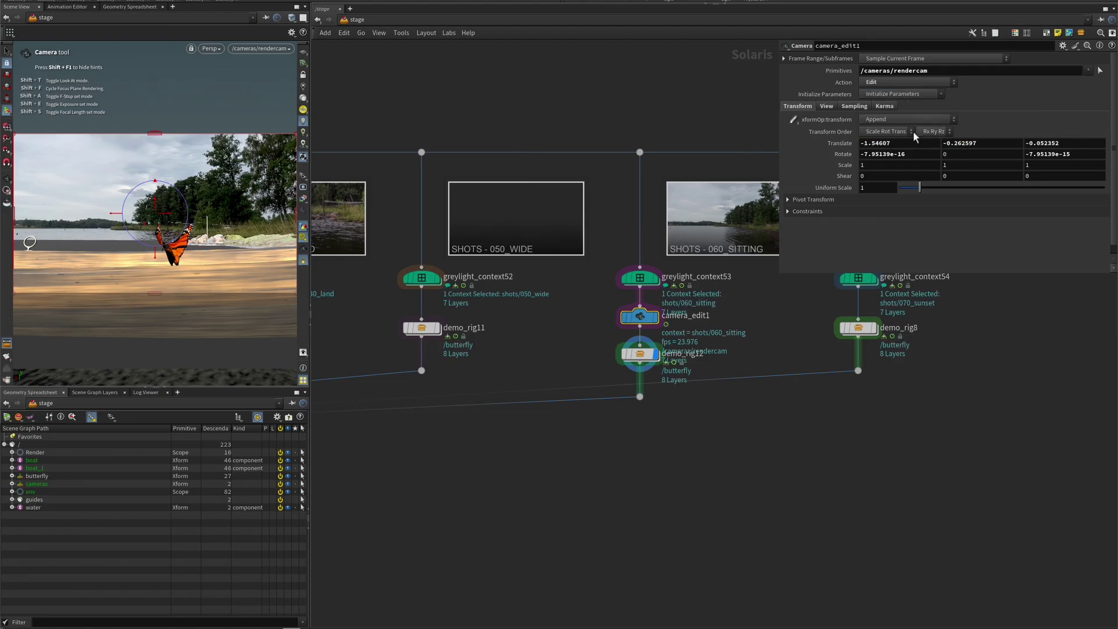
# - Insert a Camera node in place of camera_edit1 between greylight_context53 and demo_rig12, target /cameras/rendercam, and look through that camera
pyautogui.press('Tab')
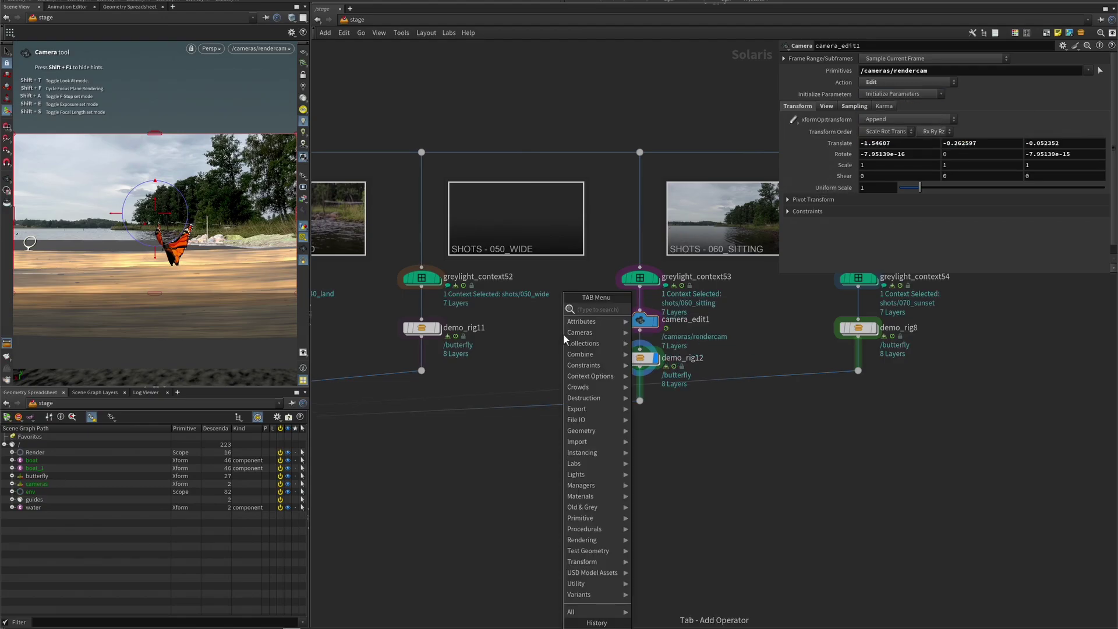
pyautogui.write('cam')
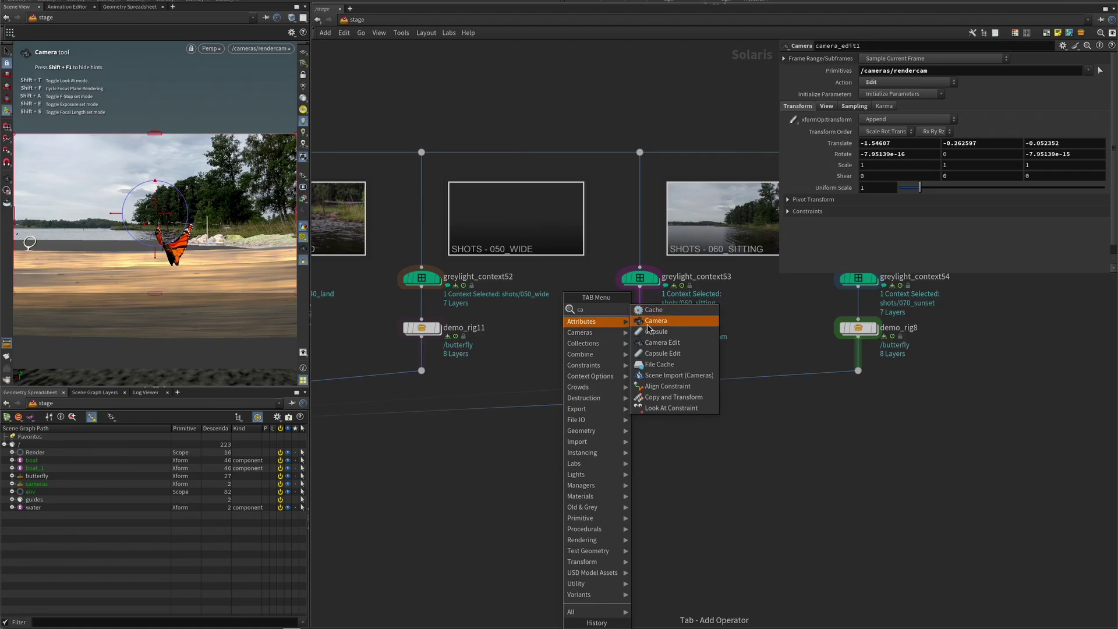
pyautogui.click(647, 322)
pyautogui.click(578, 344)
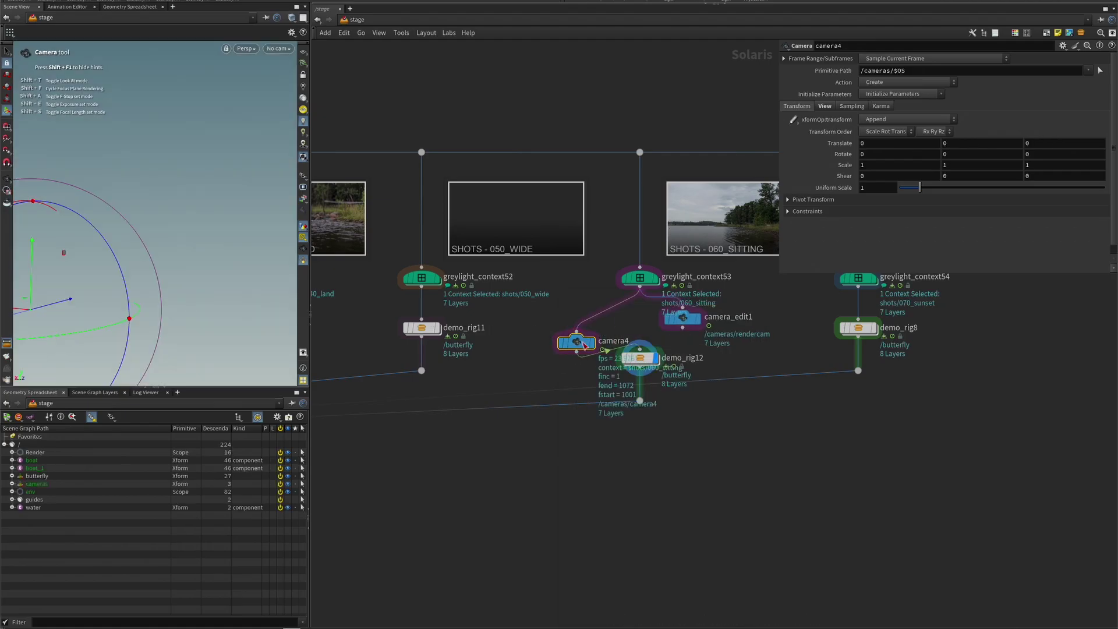
pyautogui.moveTo(584, 347); pyautogui.dragTo(595, 329)
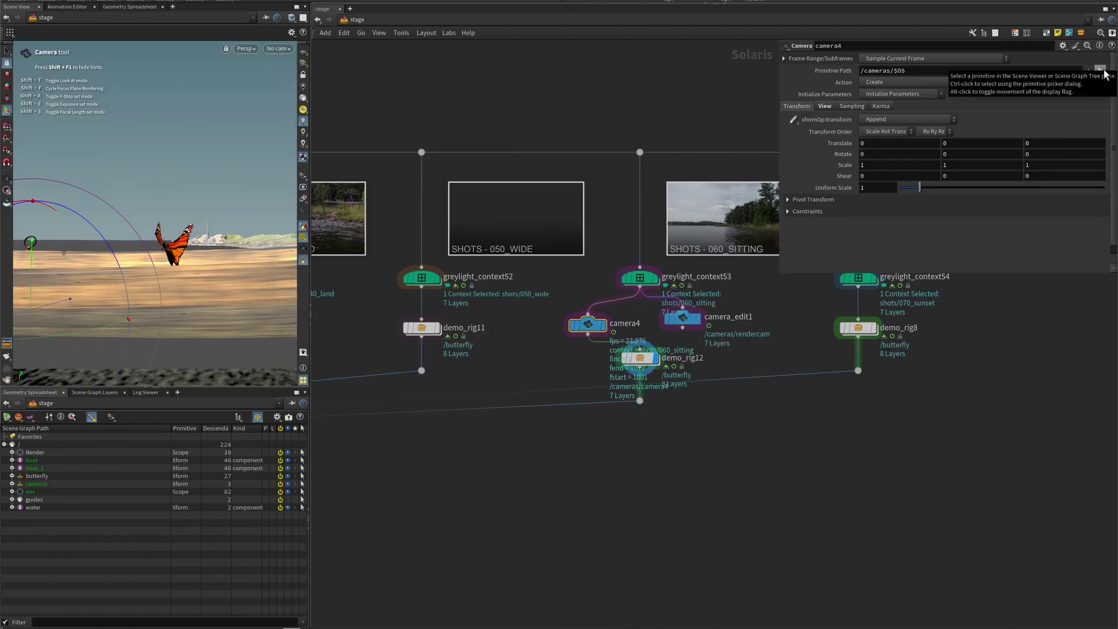
pyautogui.click(1100, 71)
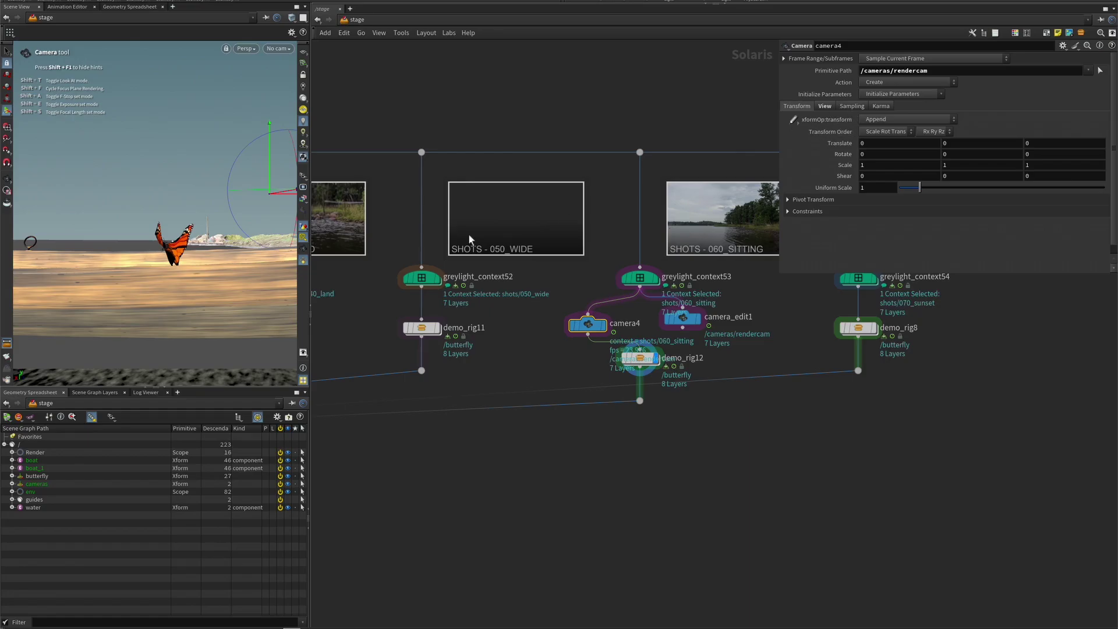
pyautogui.click(271, 51)
pyautogui.click(278, 60)
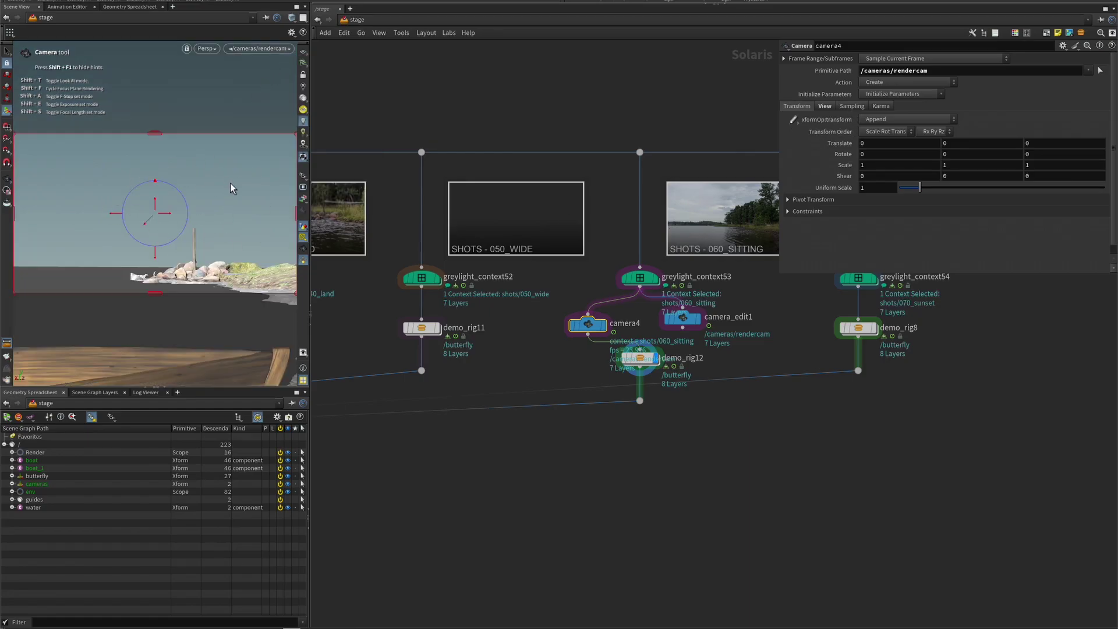
# - Set the Background Image parameter of the new Camera node to Do Nothing
pyautogui.click(824, 106)
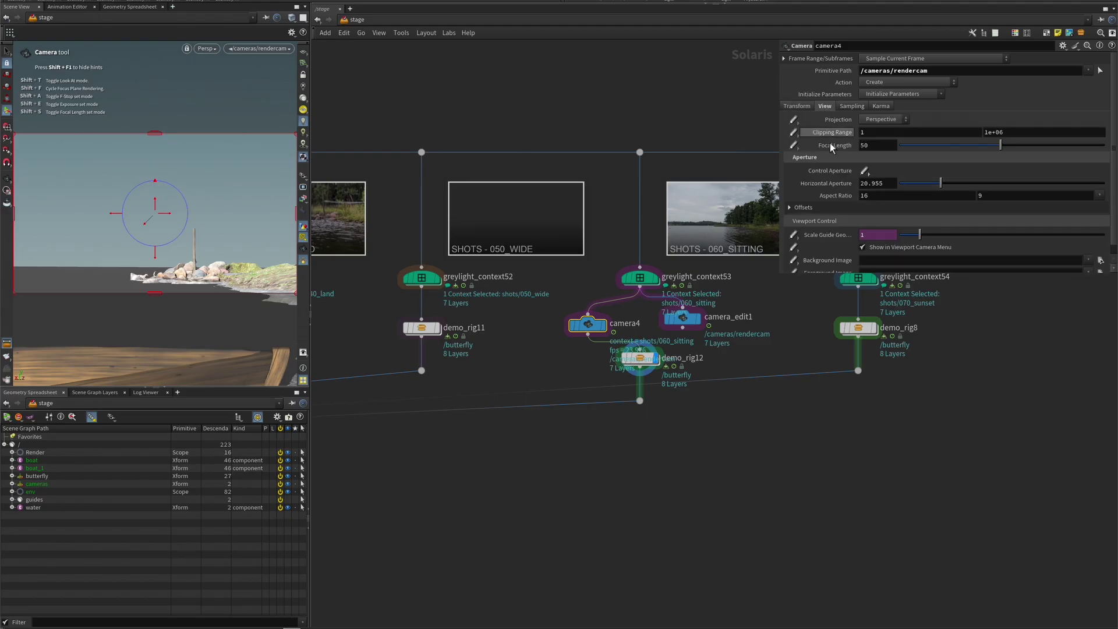
pyautogui.scroll(-1, 821, 192)
pyautogui.click(883, 251)
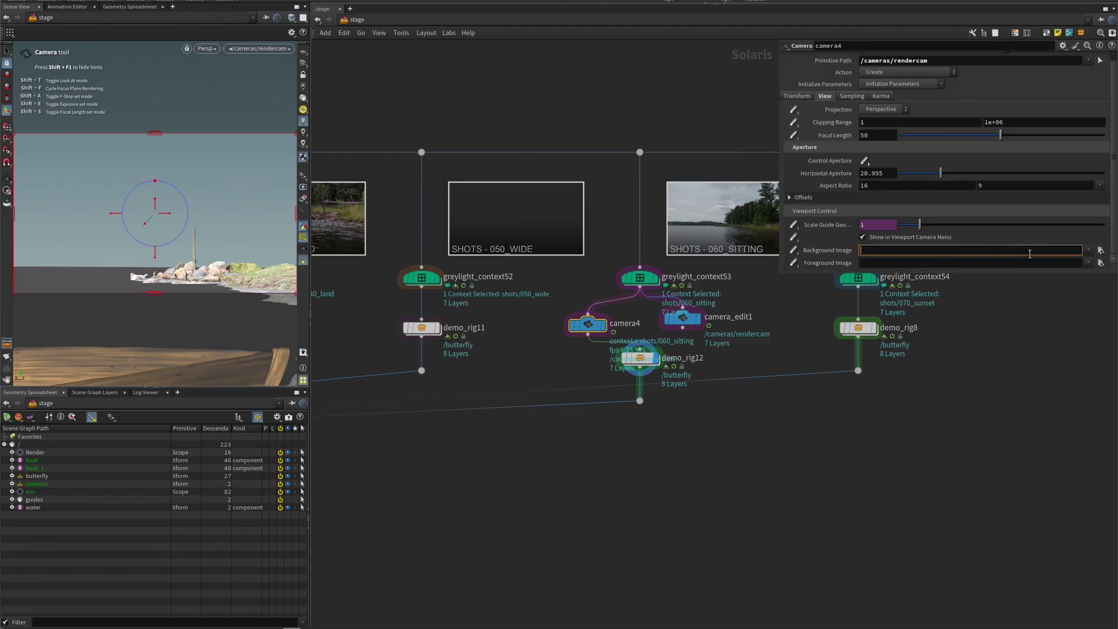
pyautogui.moveTo(419, 93); pyautogui.dragTo(553, 181, button='middle')
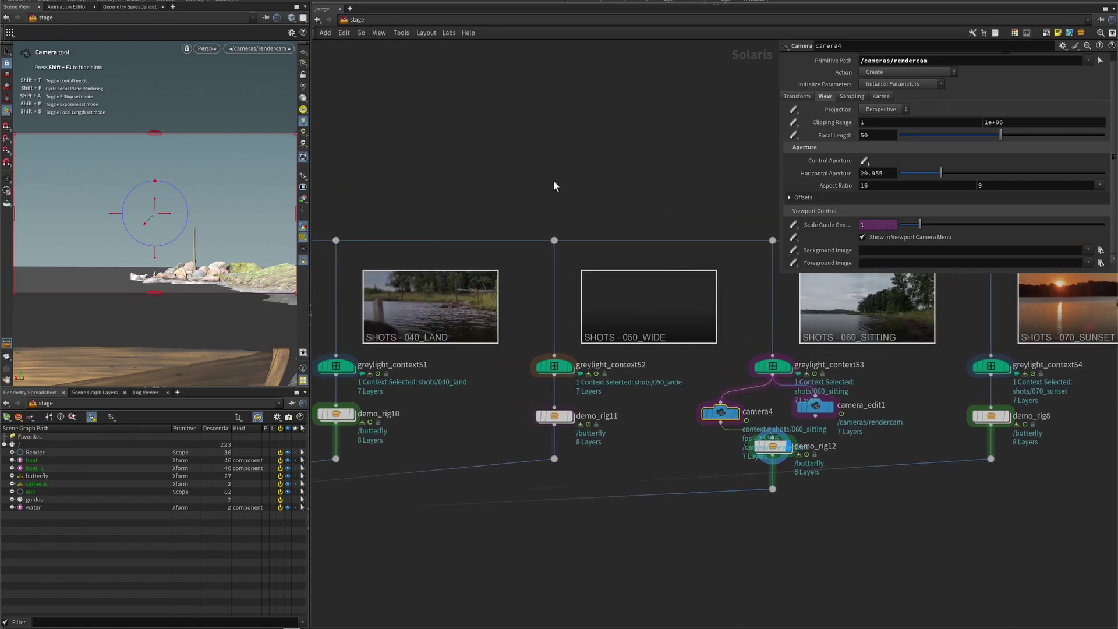
pyautogui.scroll(-3, 553, 180)
pyautogui.moveTo(454, 142); pyautogui.dragTo(877, 257, button='middle')
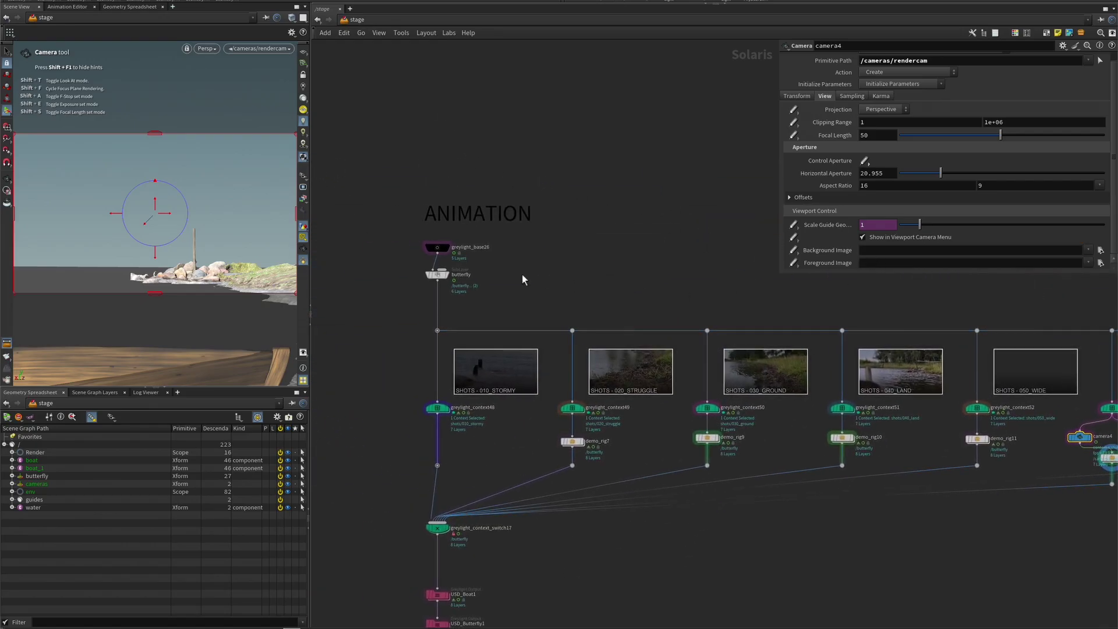
pyautogui.moveTo(619, 266); pyautogui.dragTo(321, 167, button='middle')
pyautogui.moveTo(778, 243); pyautogui.dragTo(582, 189, button='middle')
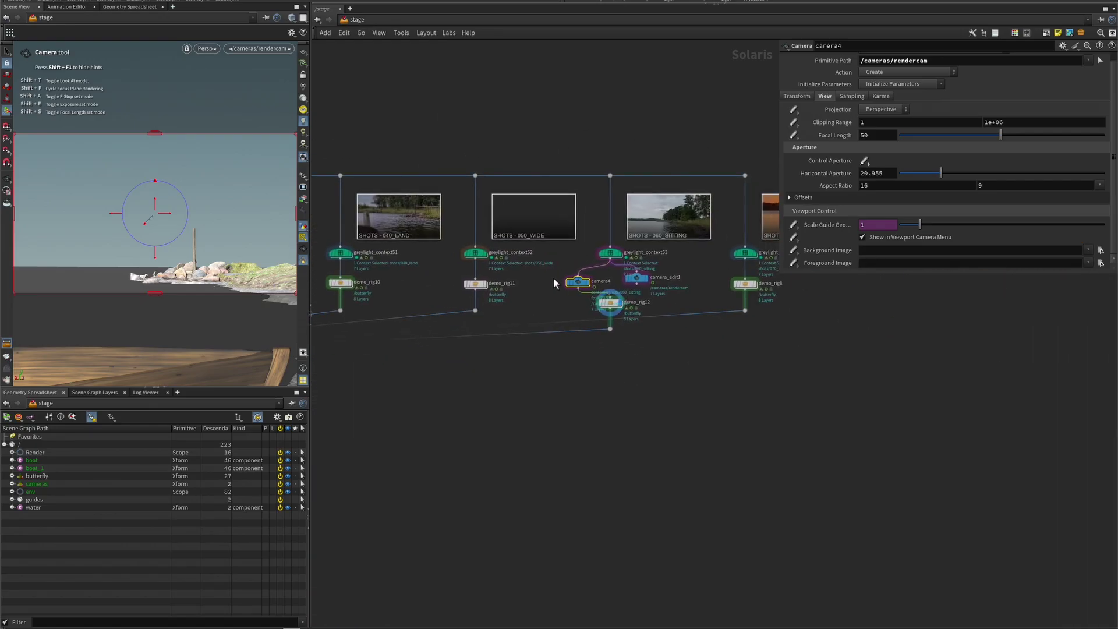
pyautogui.scroll(3, 553, 277)
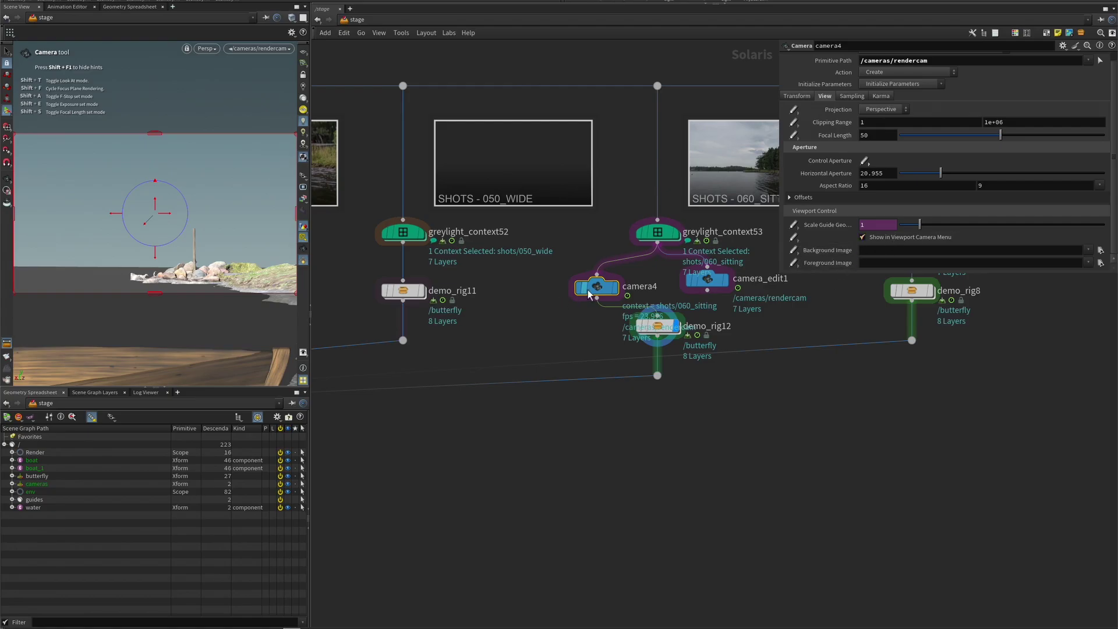
pyautogui.click(793, 250)
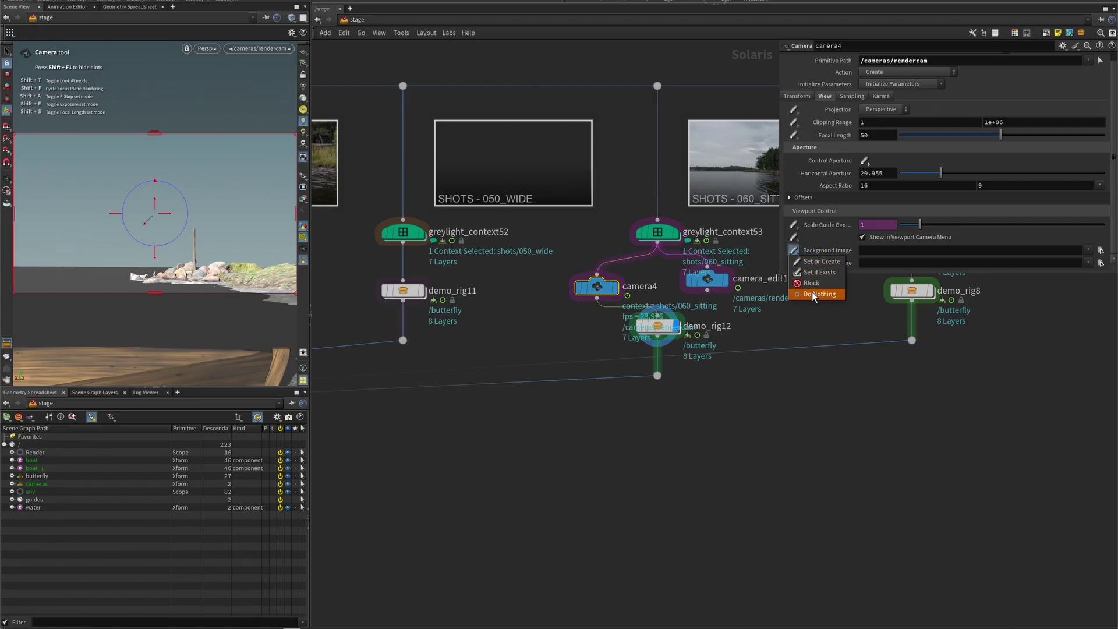
pyautogui.click(812, 292)
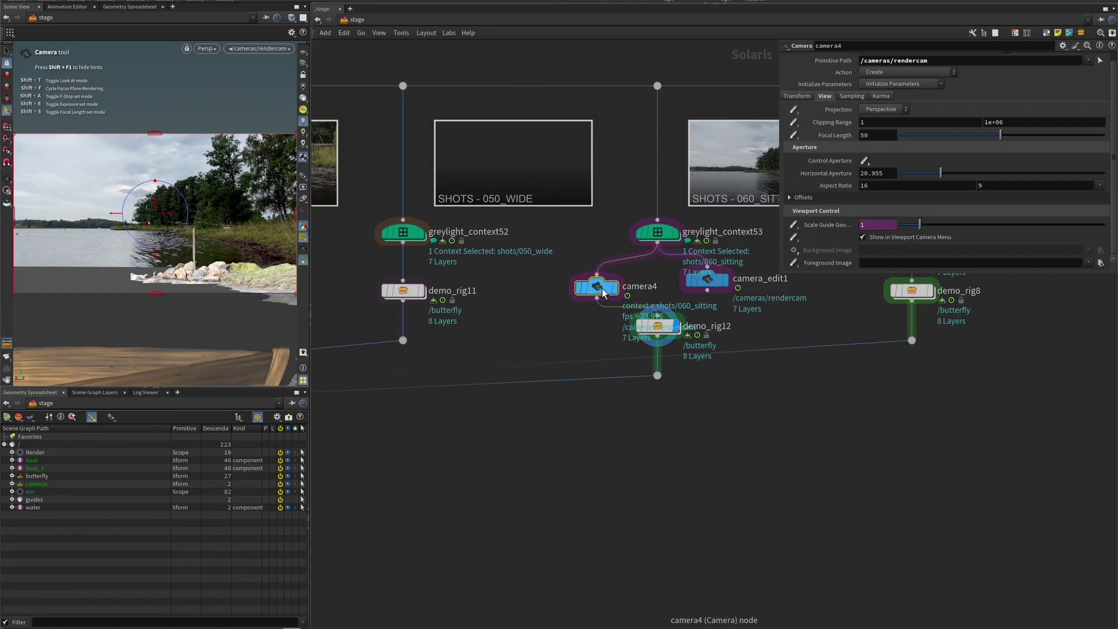
# - Delete the extra Camera node and reinsert camera_edit1 between greylight_context53 and demo_rig12
pyautogui.press('Delete')
pyautogui.moveTo(710, 281); pyautogui.dragTo(656, 279)
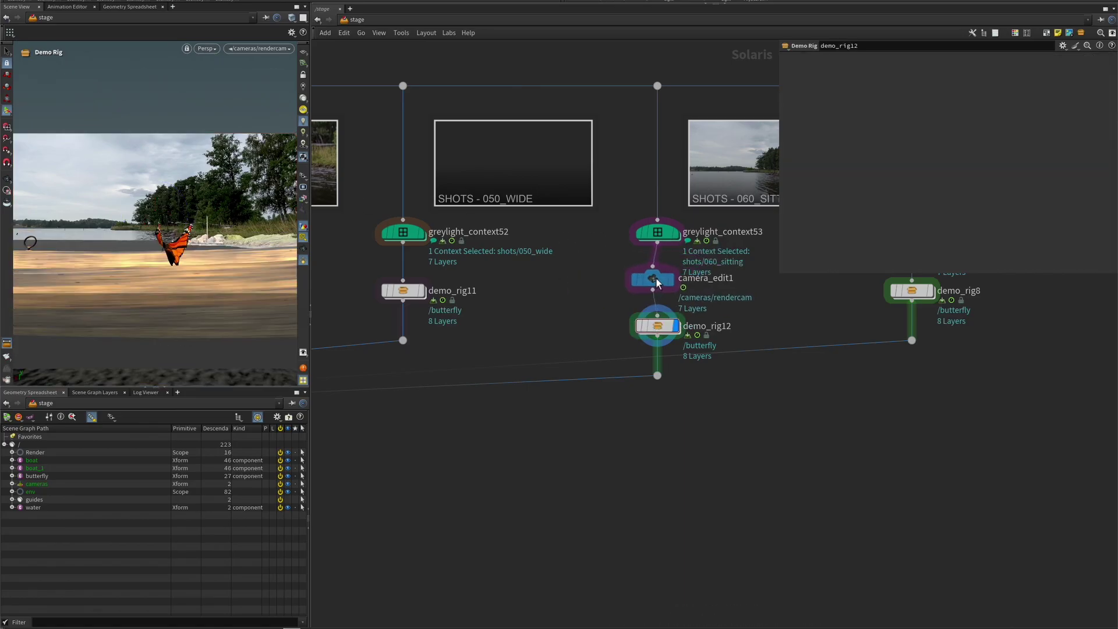
pyautogui.click(889, 81)
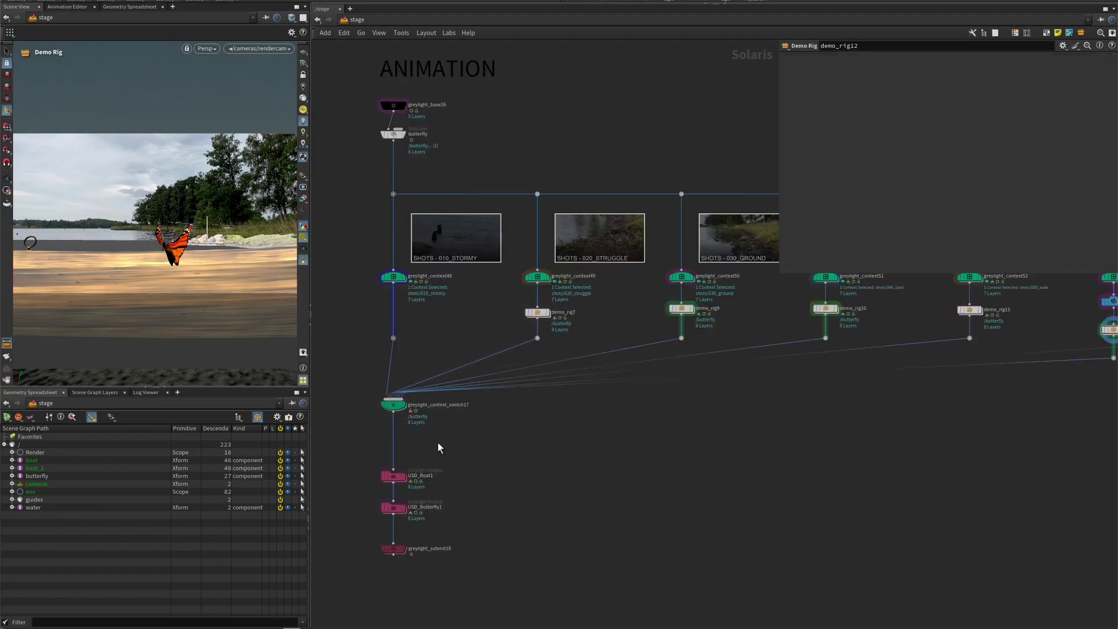
# - Inspect the greylight_base26 settings and move the butterfly sublayer node slightly lower beneath it
pyautogui.scroll(2, 437, 447)
pyautogui.moveTo(465, 97); pyautogui.dragTo(477, 125, button='middle')
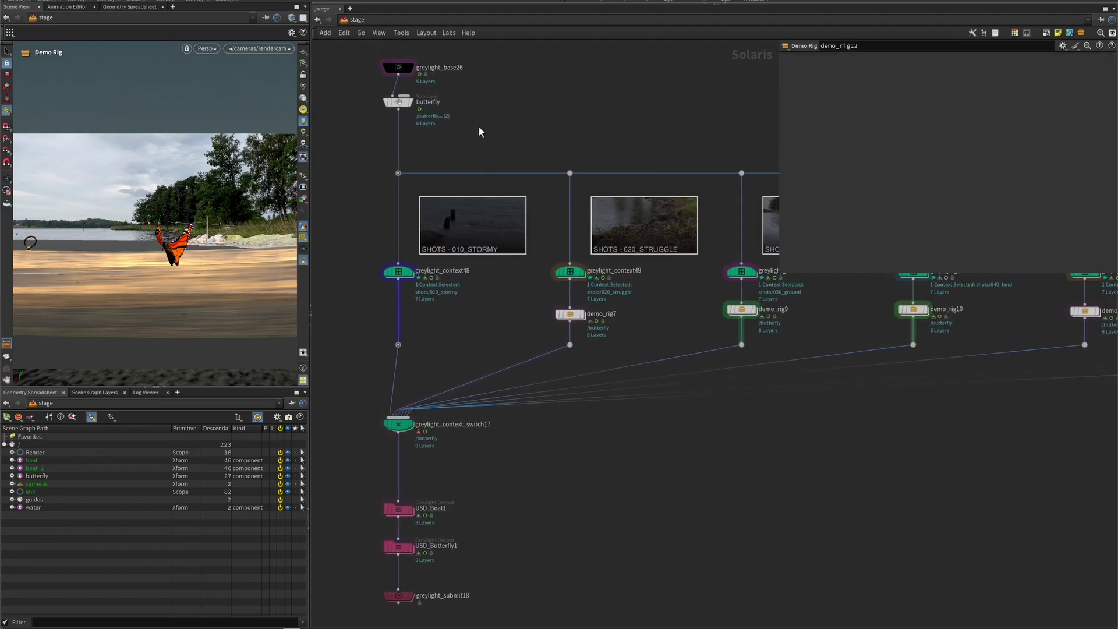
pyautogui.click(396, 66)
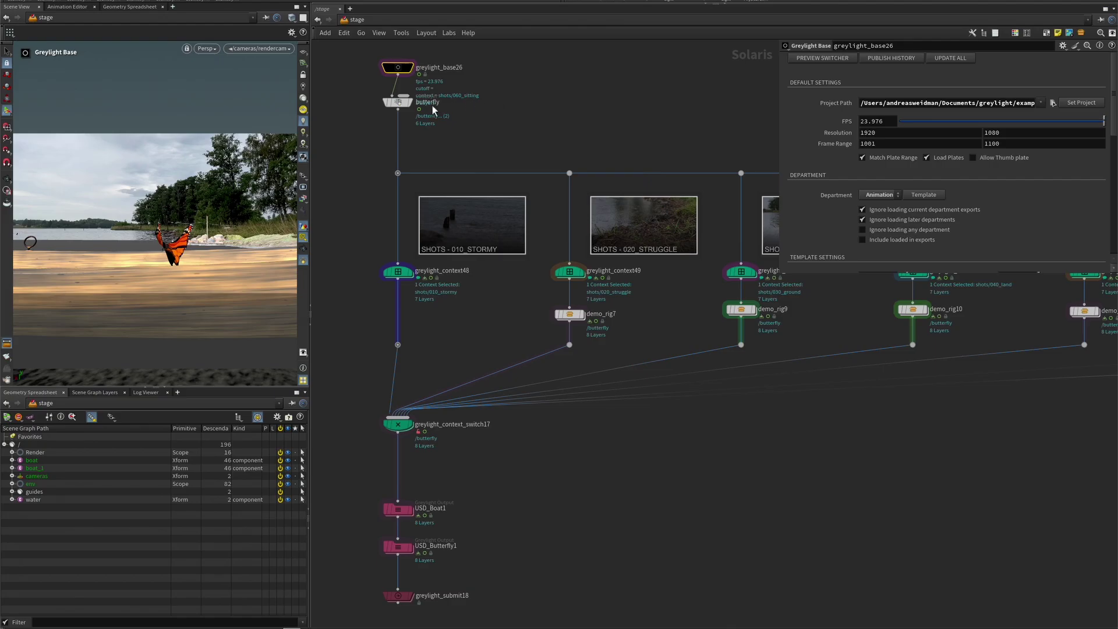
pyautogui.click(399, 104)
pyautogui.moveTo(399, 104); pyautogui.dragTo(401, 117)
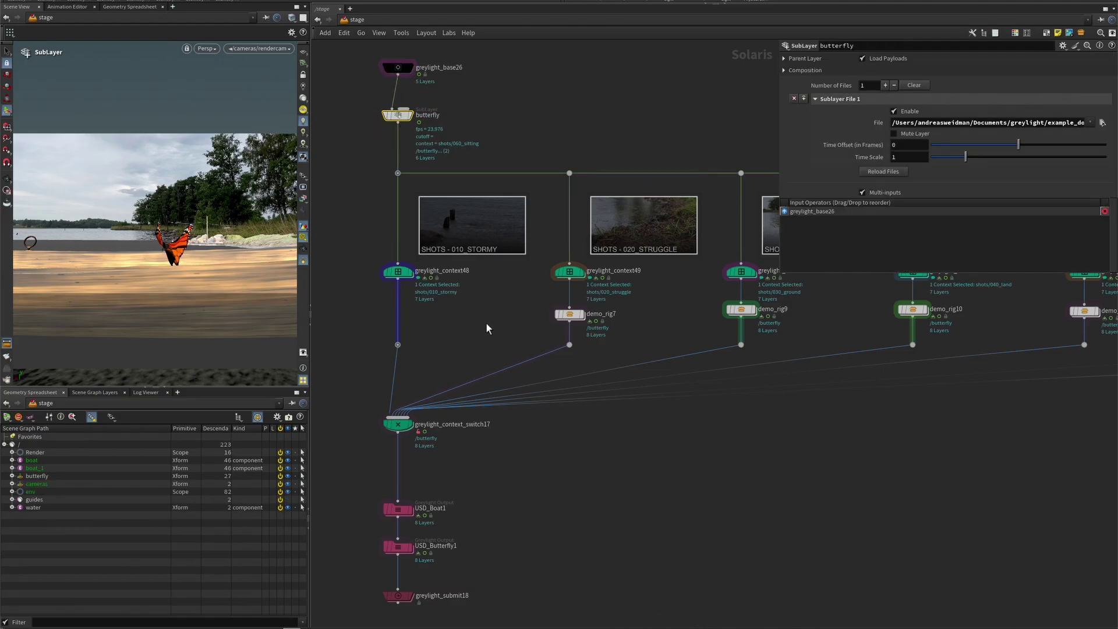
# - Review the Demo Rig nodes across the shot branches from 020_struggle to 070_sunset
pyautogui.moveTo(769, 415); pyautogui.dragTo(718, 446, button='middle')
pyautogui.moveTo(758, 478); pyautogui.dragTo(706, 472, button='middle')
pyautogui.click(470, 340)
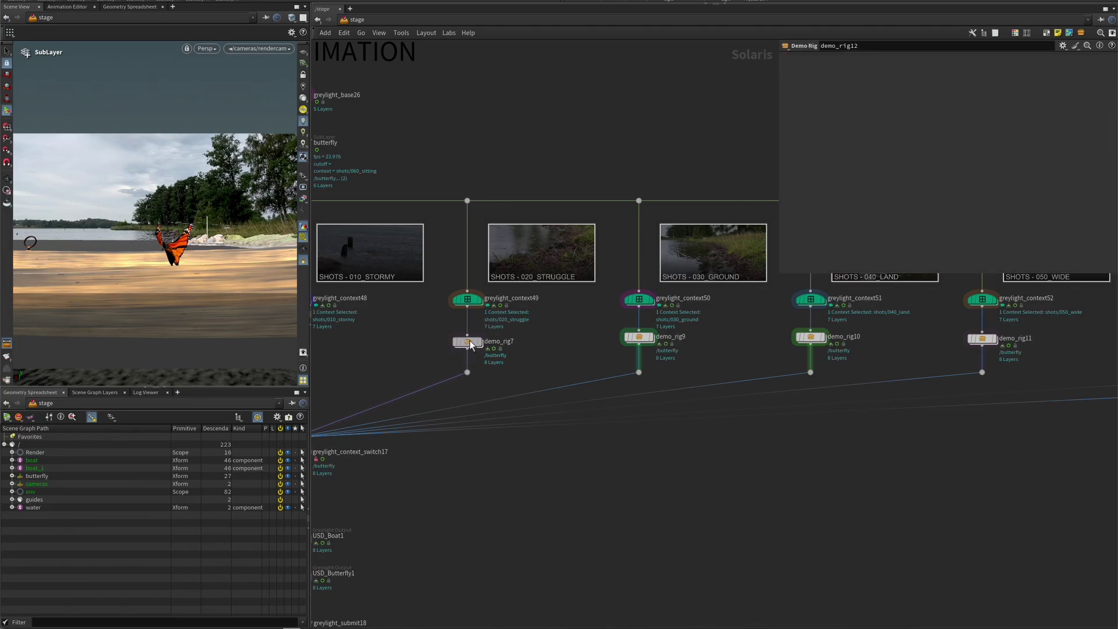
pyautogui.click(650, 337)
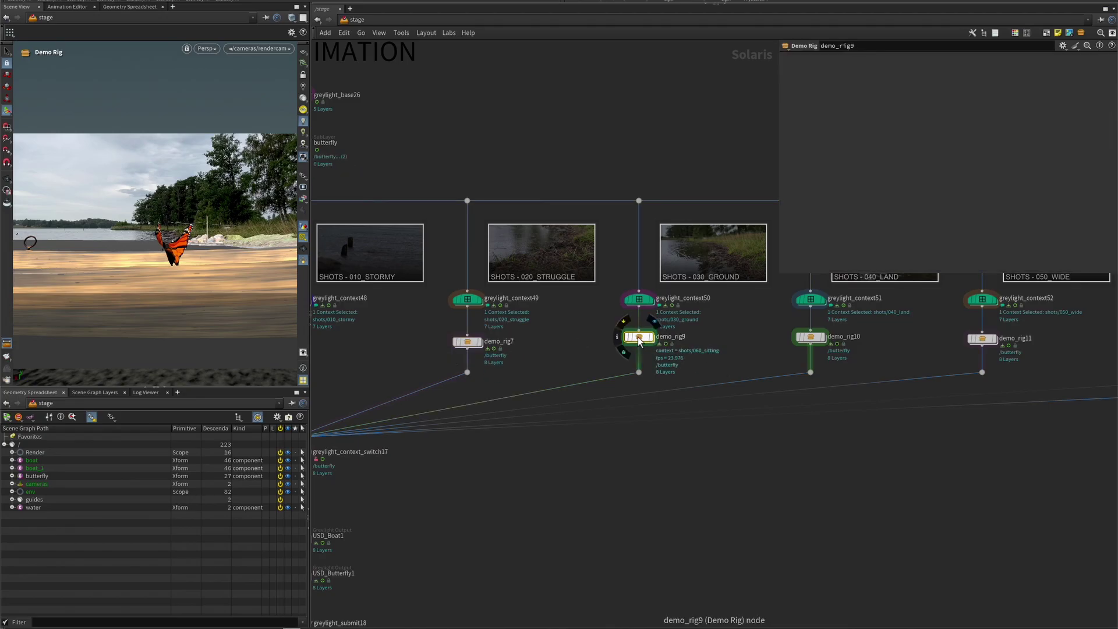
pyautogui.click(811, 338)
pyautogui.moveTo(843, 448); pyautogui.dragTo(582, 474, button='middle')
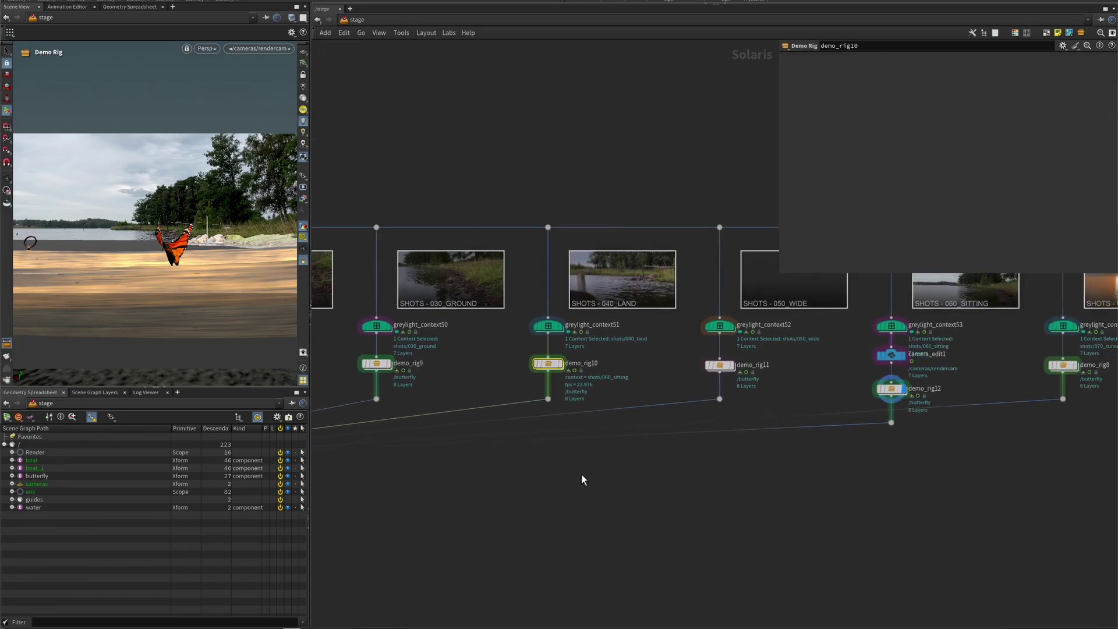
pyautogui.moveTo(854, 483); pyautogui.dragTo(1114, 414, button='middle')
pyautogui.moveTo(1048, 430); pyautogui.dragTo(573, 542, button='middle')
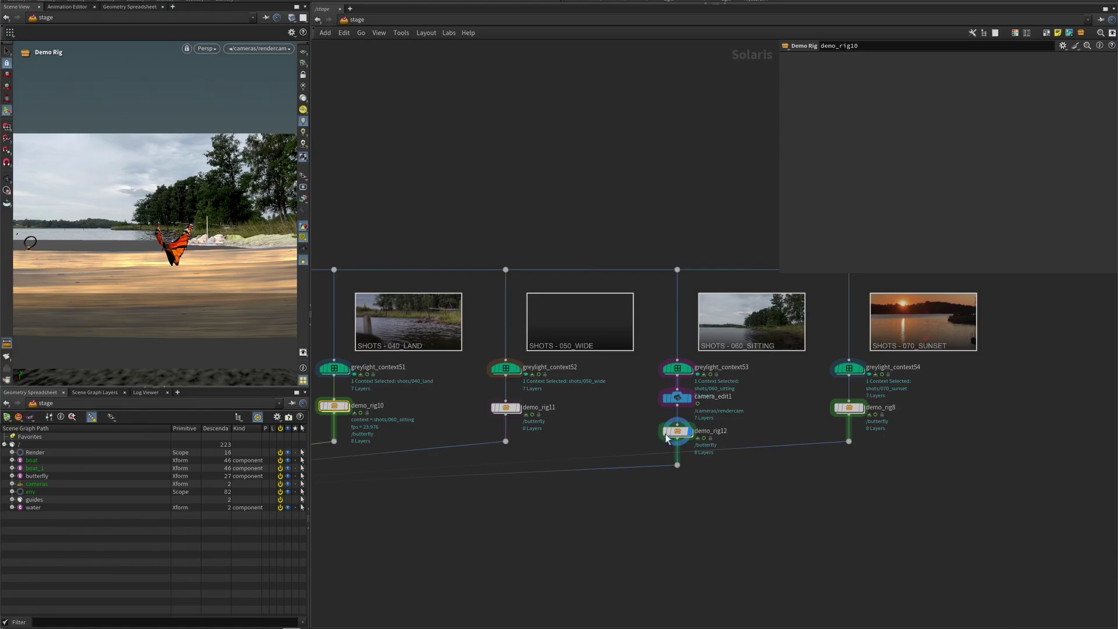
pyautogui.moveTo(434, 534); pyautogui.dragTo(798, 466, button='middle')
pyautogui.moveTo(460, 559)
pyautogui.mouseDown(button='middle')
pyautogui.moveTo(844, 397)
pyautogui.moveTo(745, 487)
pyautogui.mouseUp(button='middle')
pyautogui.moveTo(633, 423); pyautogui.dragTo(620, 432, button='middle')
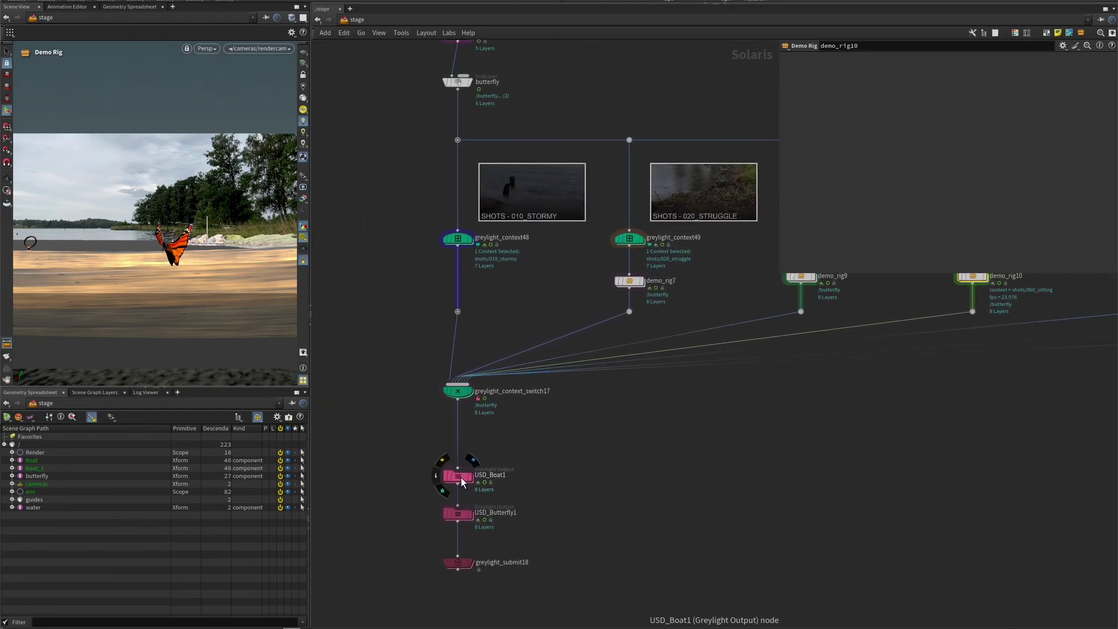
# - Examine the boat transform inside USD_Boat1 and the output name choices in that node's settings
pyautogui.doubleClick(459, 482)
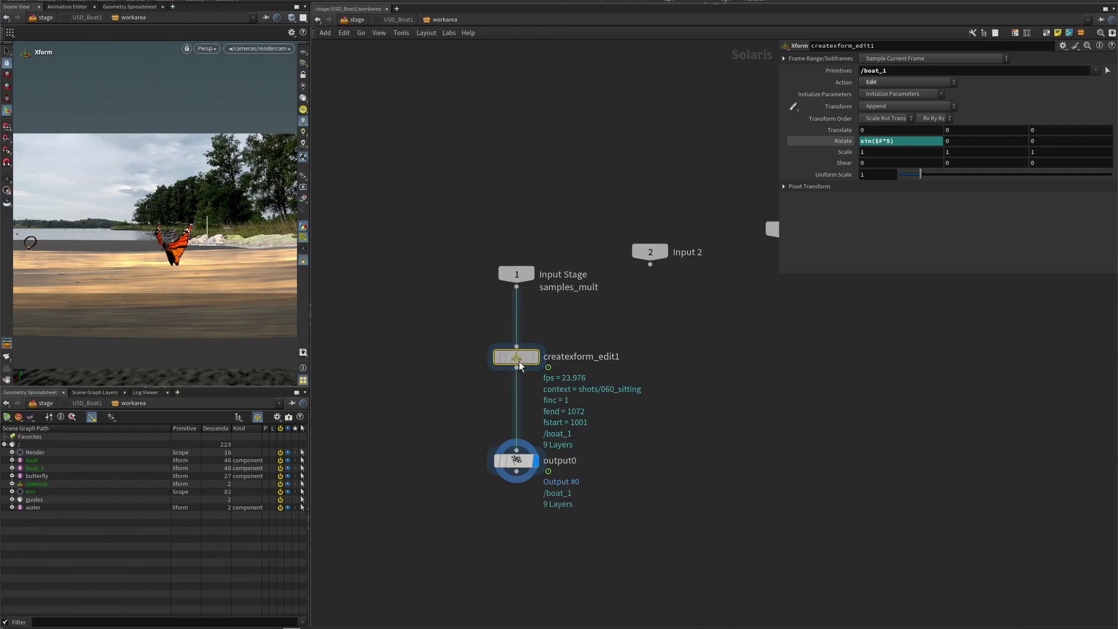
pyautogui.click(362, 20)
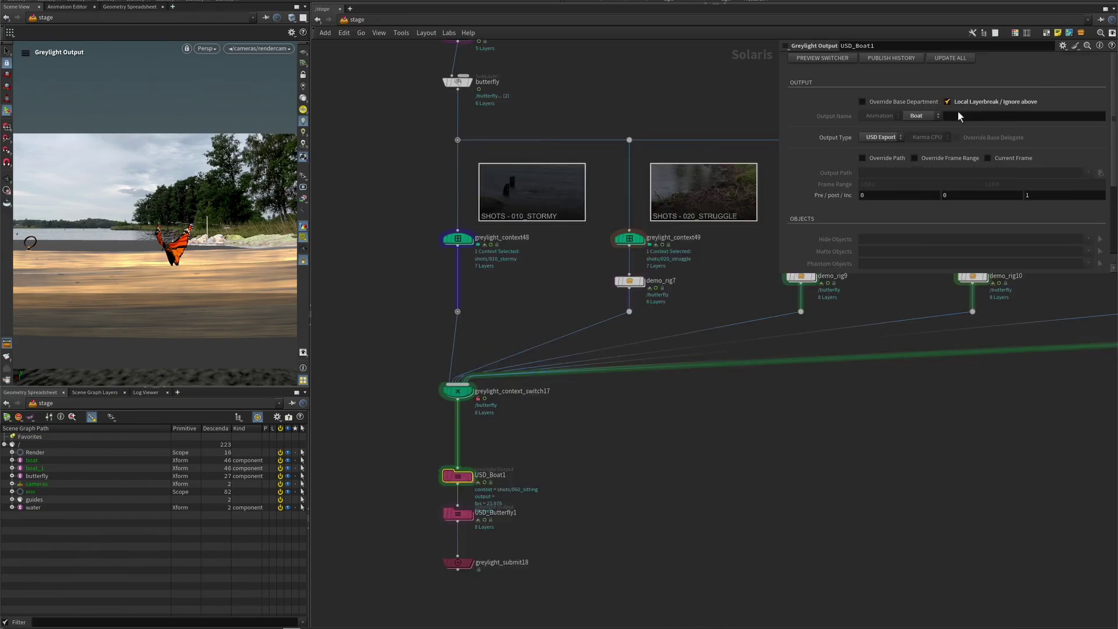
pyautogui.click(924, 116)
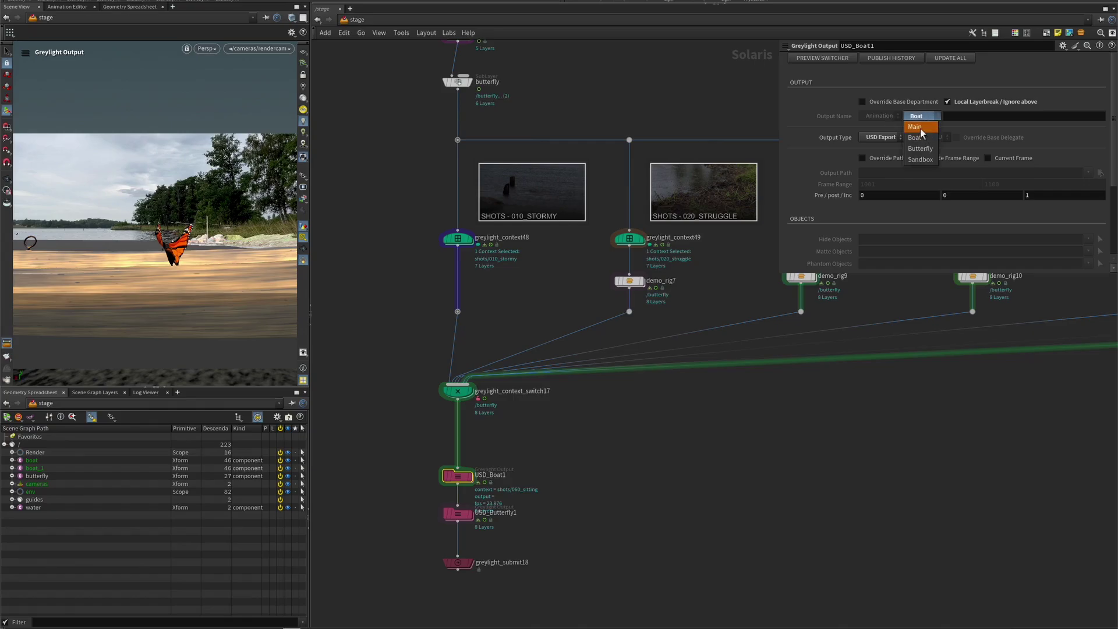
pyautogui.click(948, 82)
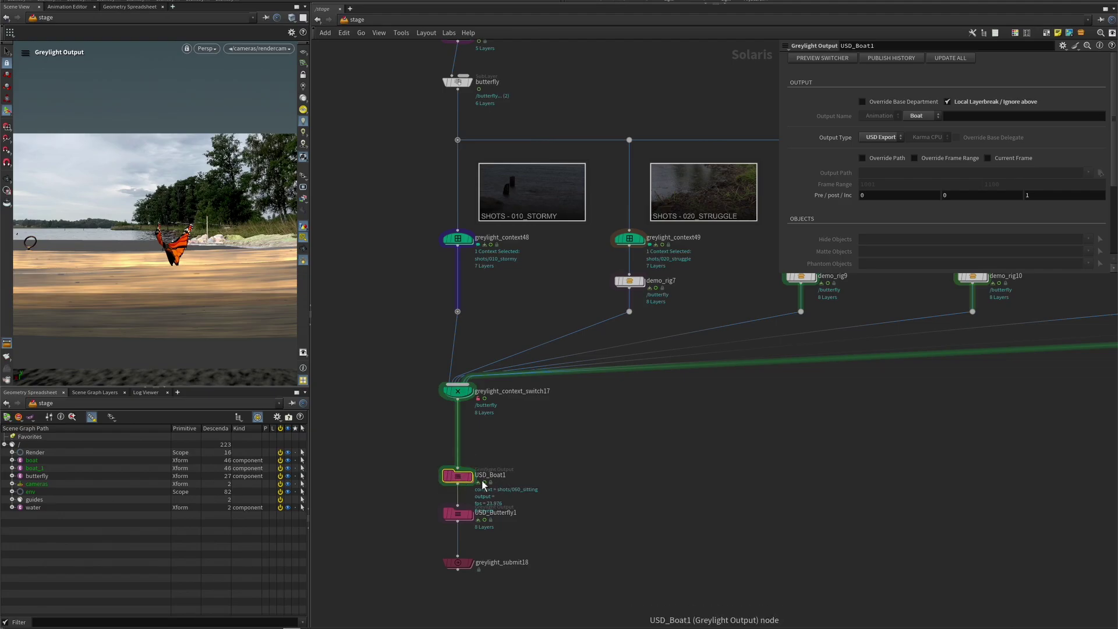
# - Check the USD_Butterfly1 output settings, and bypass and re-enable the USD_Boat1 output node
pyautogui.click(461, 514)
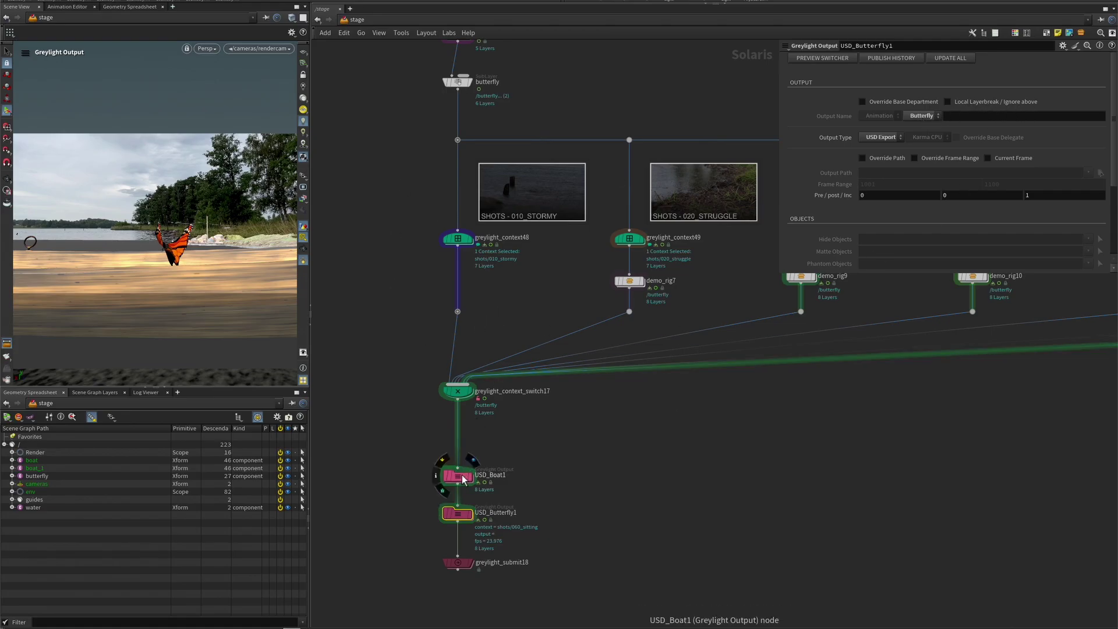
pyautogui.click(448, 476)
pyautogui.click(446, 475)
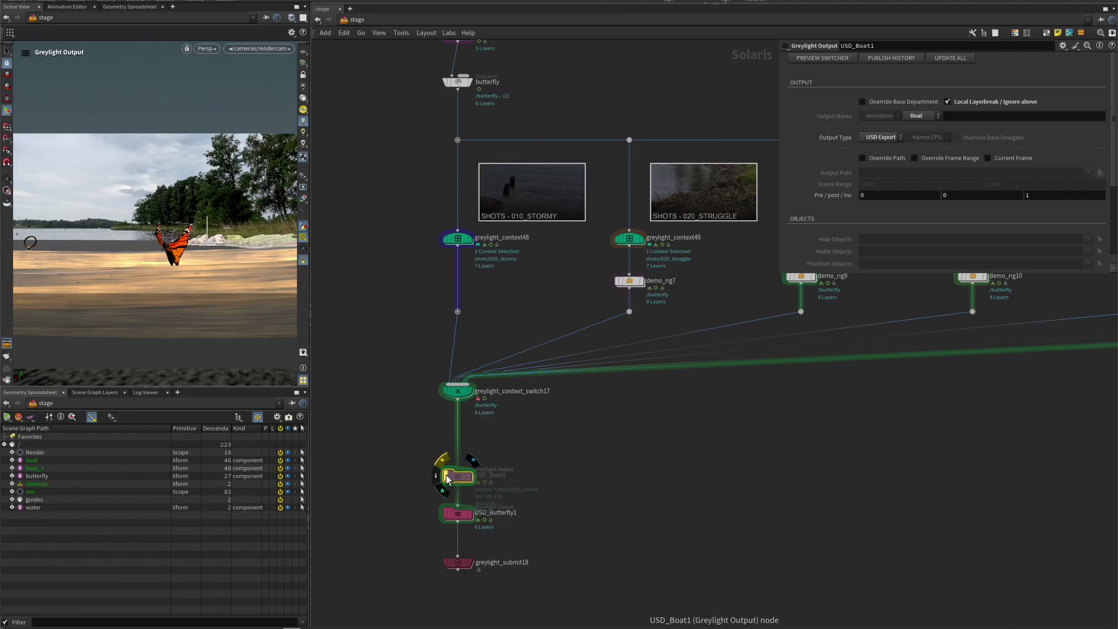
pyautogui.click(446, 474)
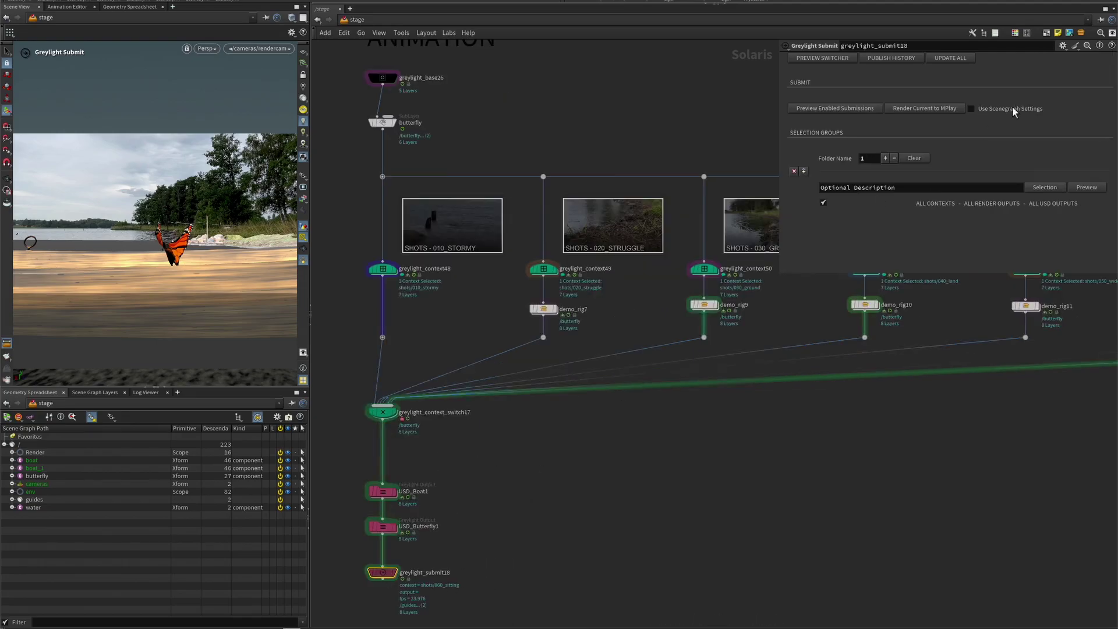
# - Describe the existing selection group of greylight_submit18 as "boat" and insert another selection group before it
pyautogui.moveTo(904, 187); pyautogui.dragTo(816, 193)
pyautogui.write('boat')
pyautogui.press('Return')
pyautogui.click(807, 172)
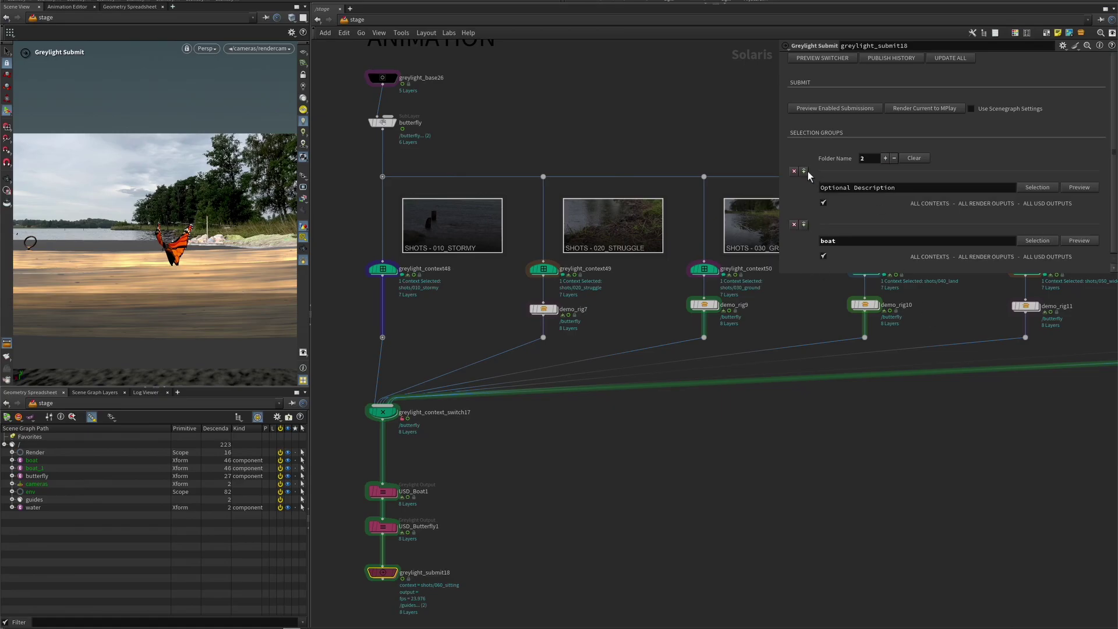
# - Describe the newly inserted selection group as "butterfly"
pyautogui.moveTo(917, 189); pyautogui.dragTo(732, 167)
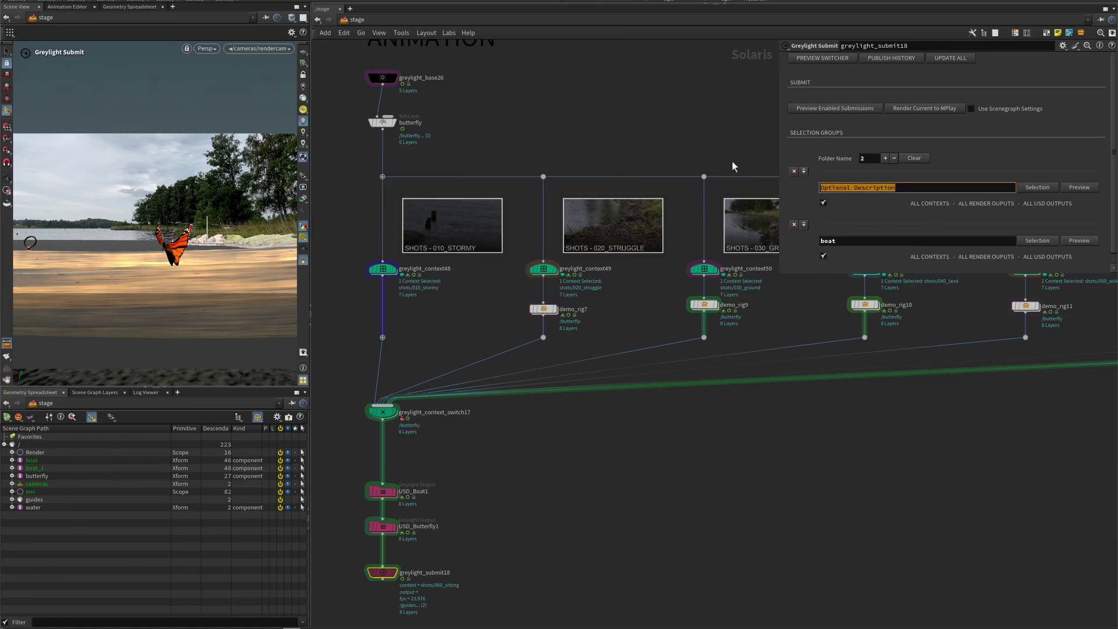
pyautogui.write('butterfly')
pyautogui.press('Return')
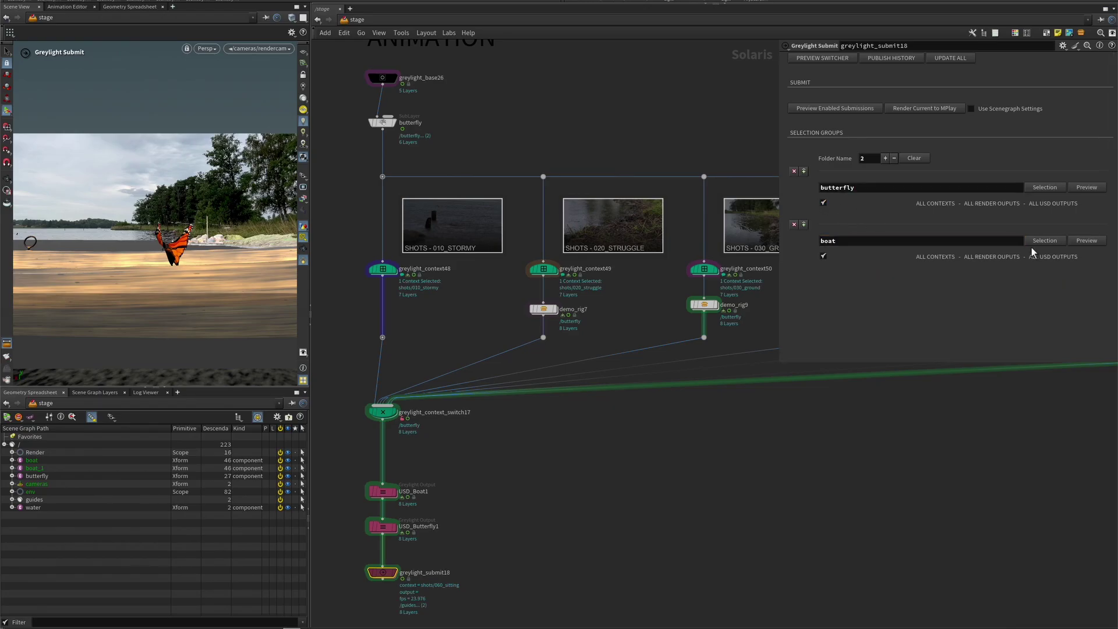
# - Restrict the boat selection group's USD outputs to USD_Boat, keeping all contexts
pyautogui.click(1054, 243)
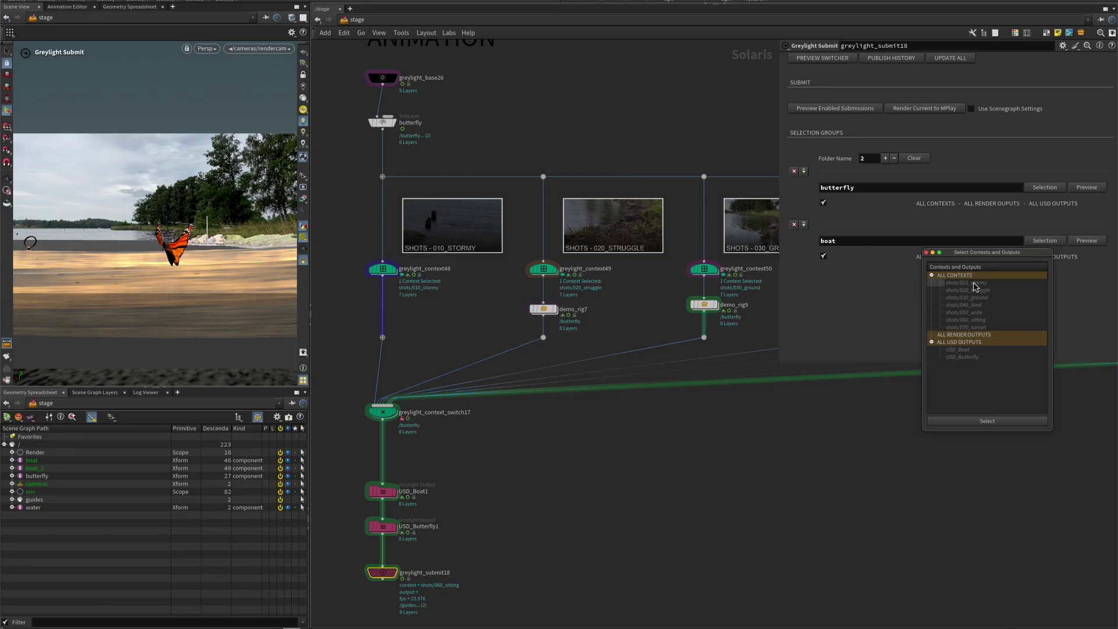
pyautogui.click(959, 343)
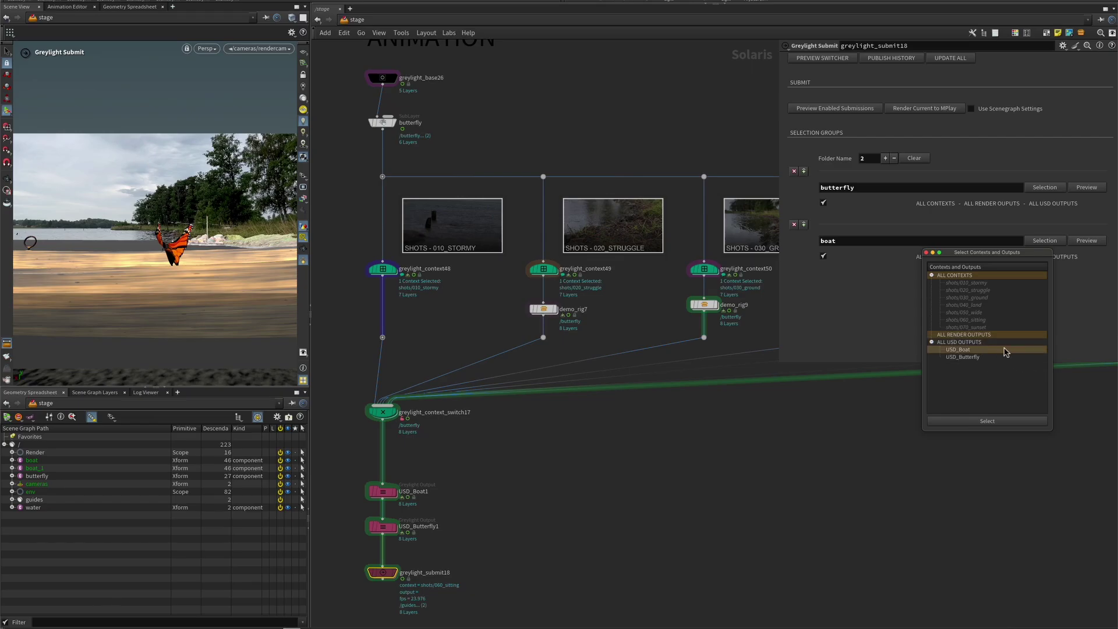
pyautogui.click(1004, 350)
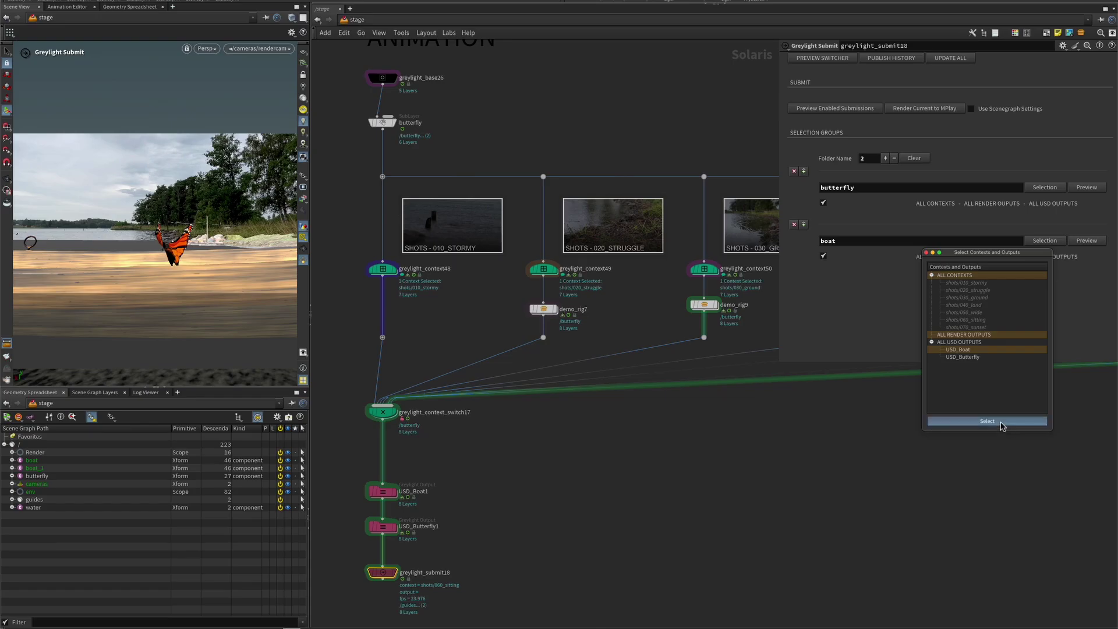
pyautogui.click(1001, 421)
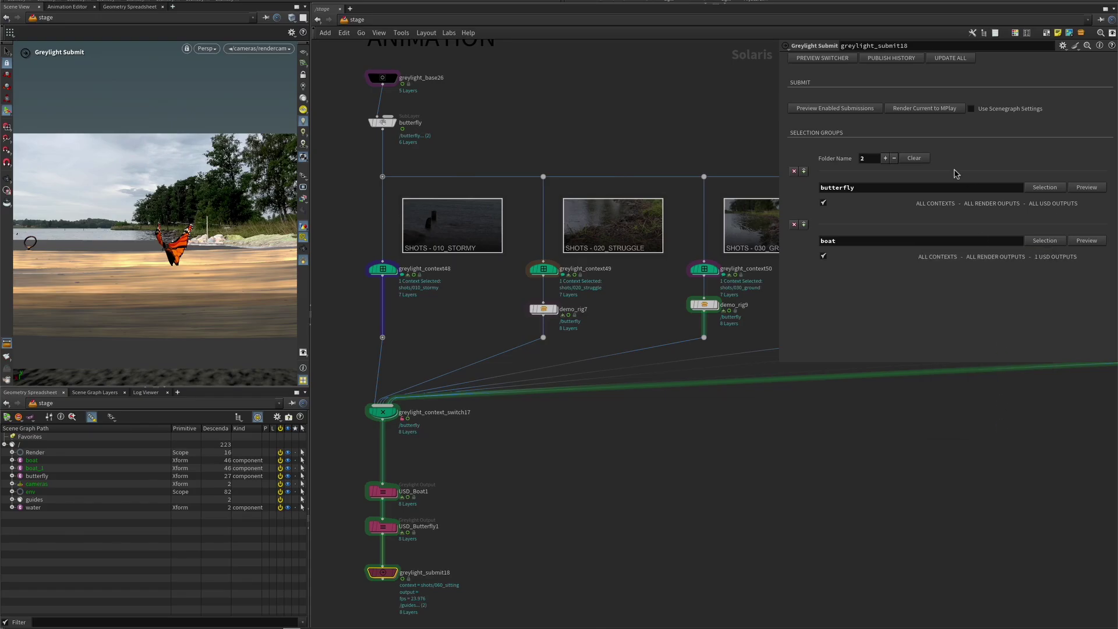
# - Limit the butterfly selection group to the shots 020_struggle to 070_sunset, no render outputs, and only the USD_Butterfly output
pyautogui.click(1044, 187)
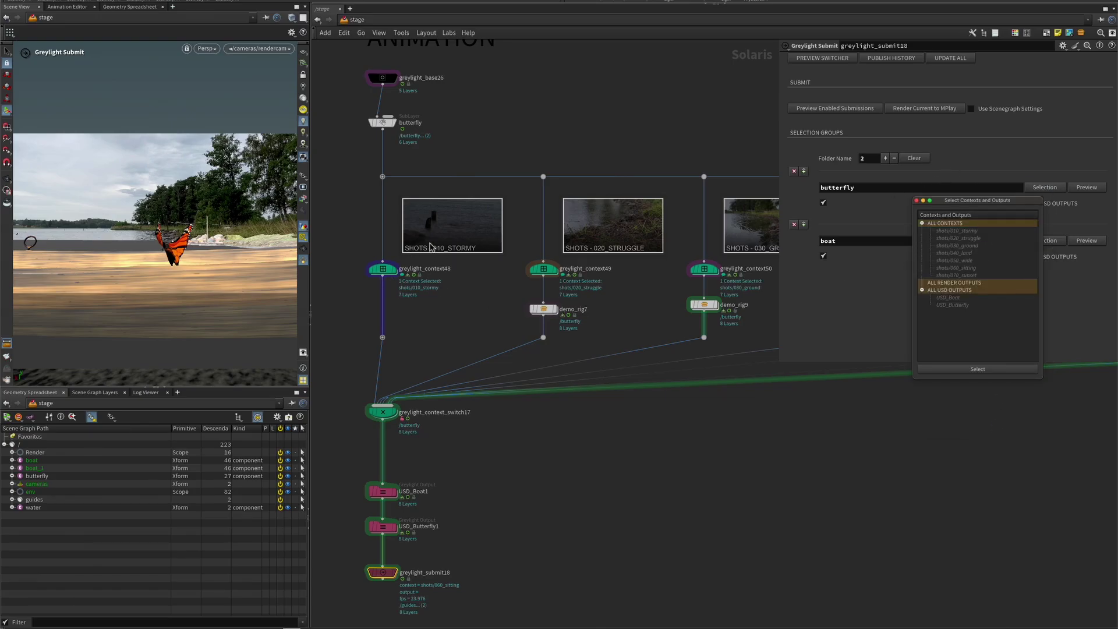
pyautogui.click(946, 224)
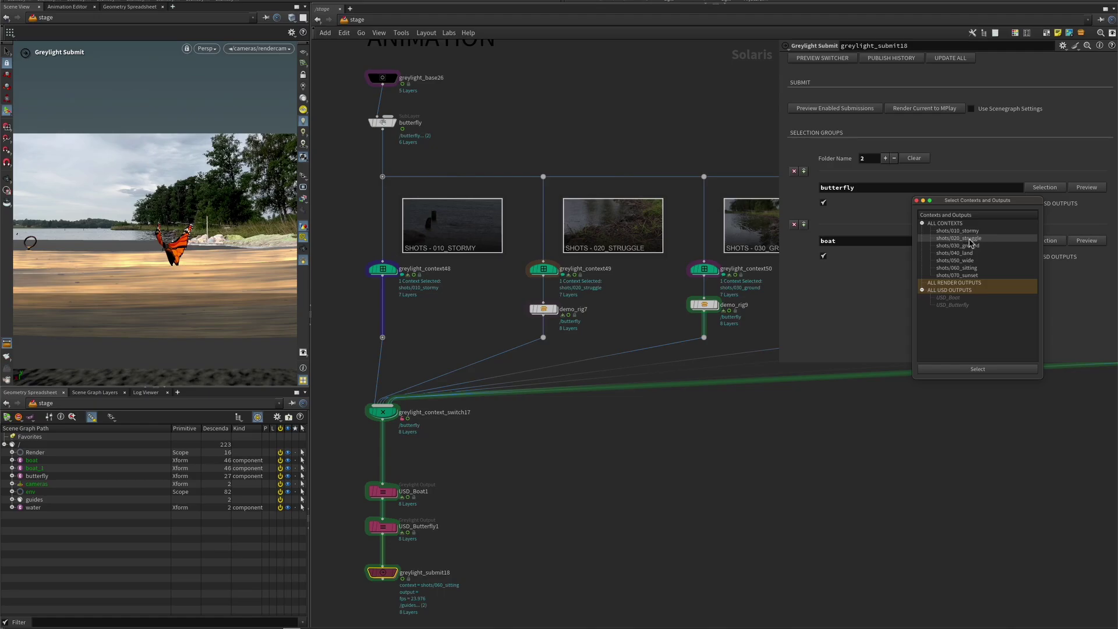
pyautogui.moveTo(971, 243); pyautogui.dragTo(988, 276)
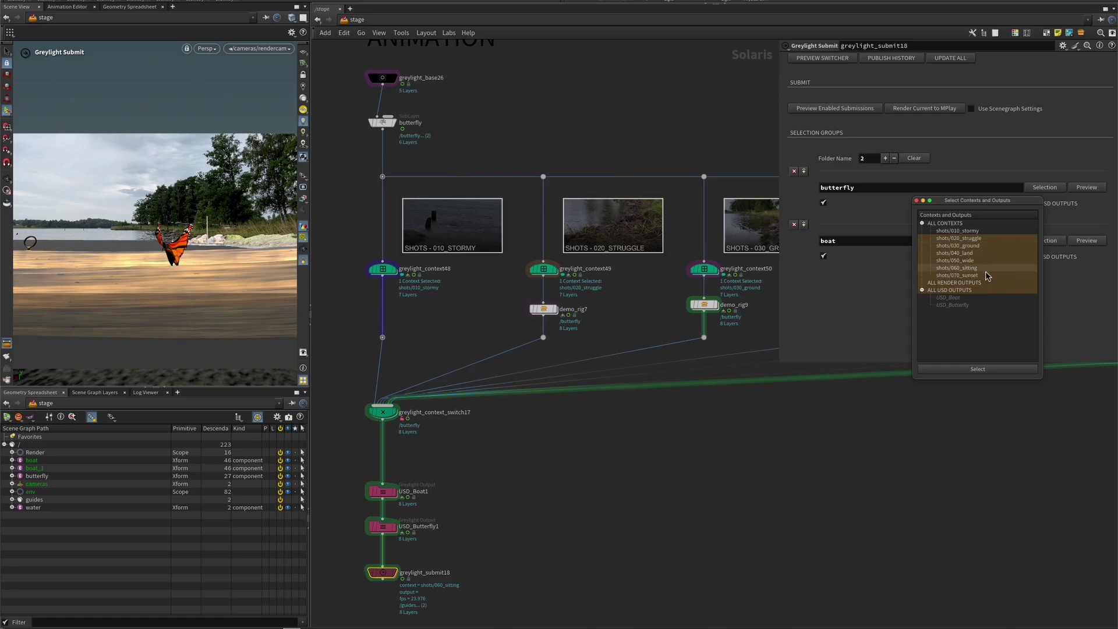
pyautogui.click(952, 284)
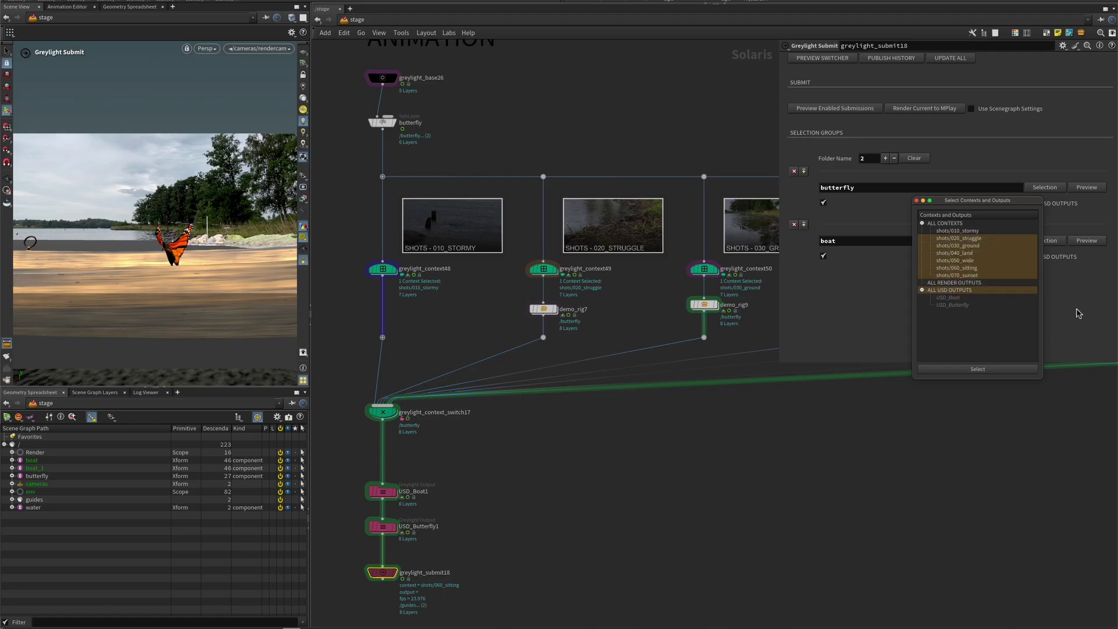
pyautogui.click(945, 291)
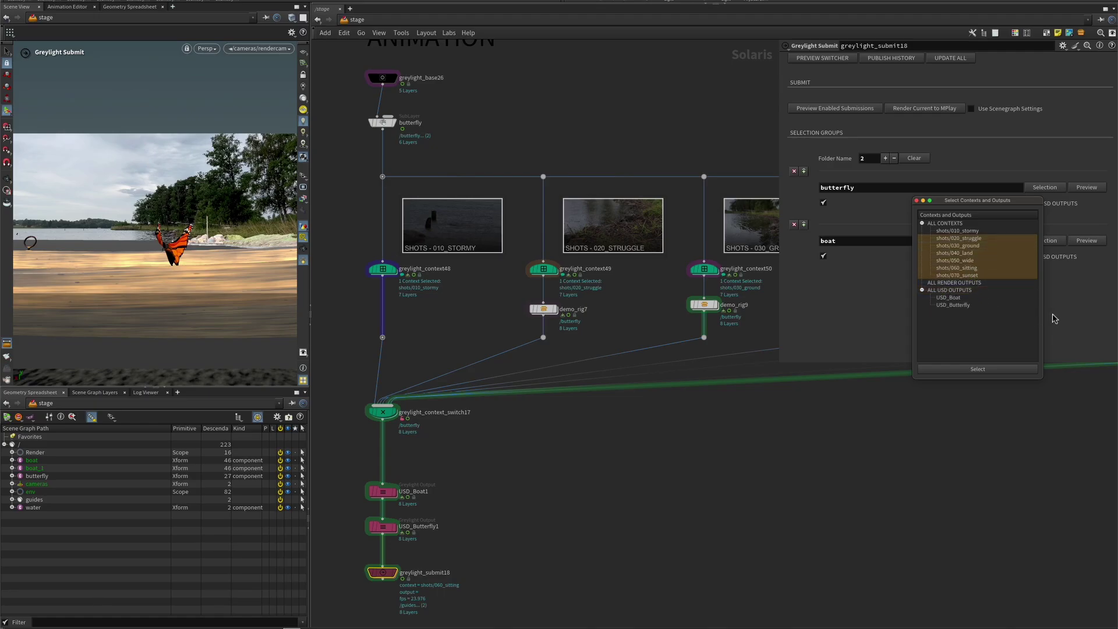
pyautogui.click(969, 305)
pyautogui.click(979, 368)
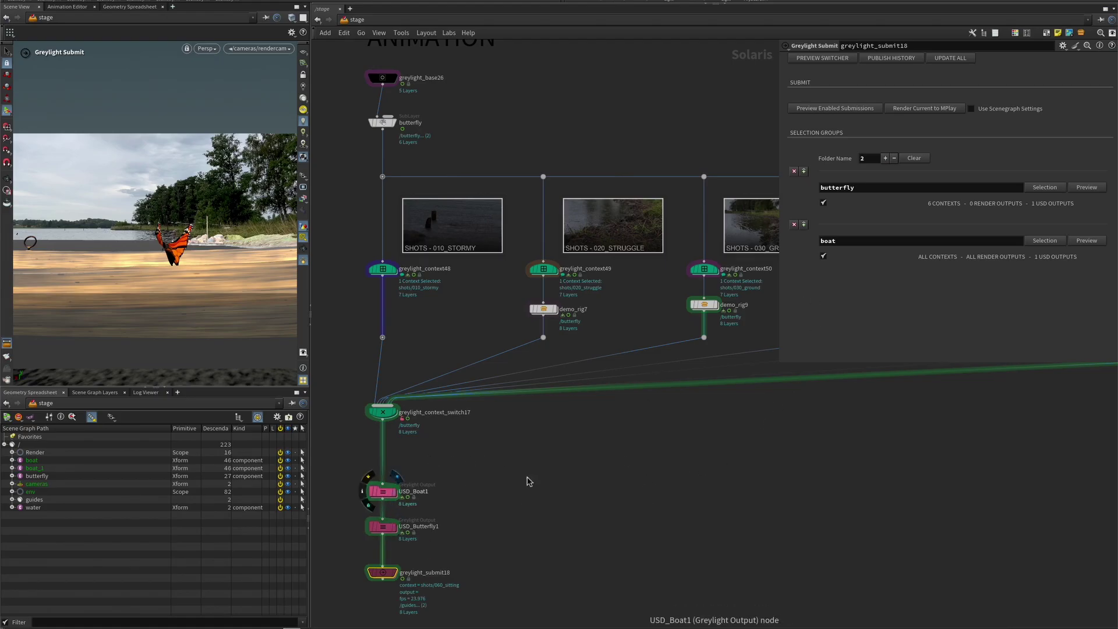
# - Preview the submission list of the boat group and that of the butterfly group, closing each preview
pyautogui.click(1090, 242)
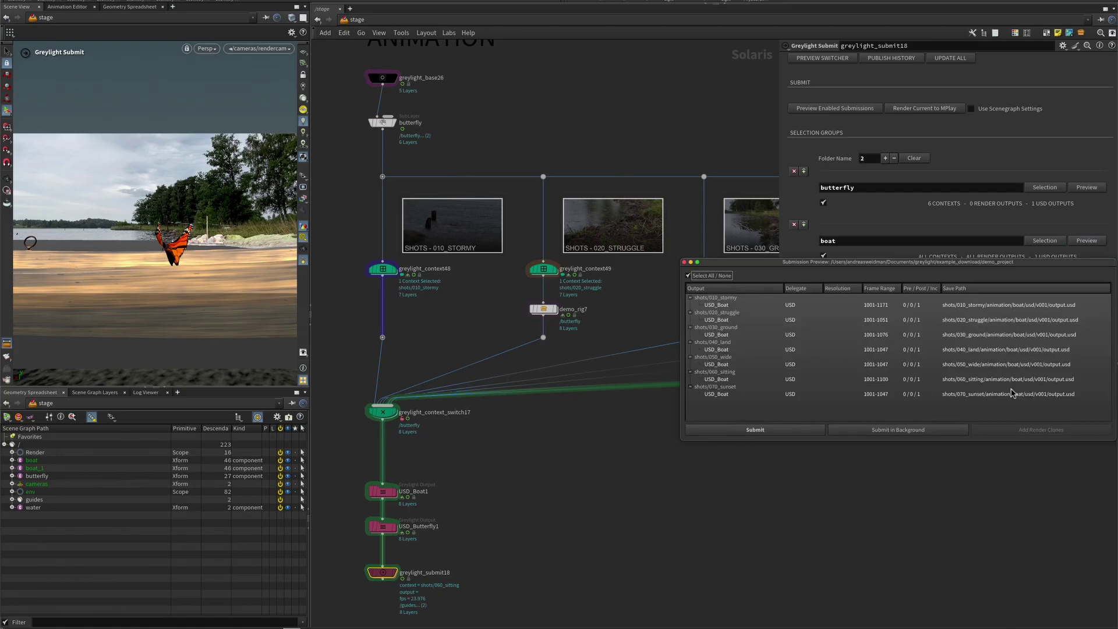
pyautogui.click(685, 263)
pyautogui.click(1093, 187)
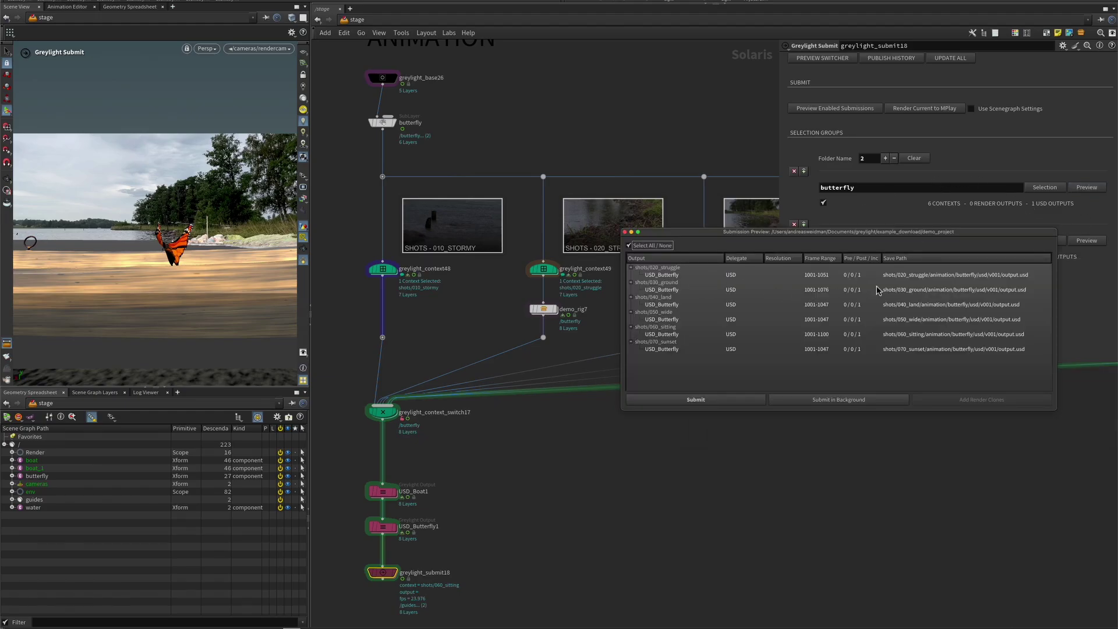
pyautogui.click(625, 232)
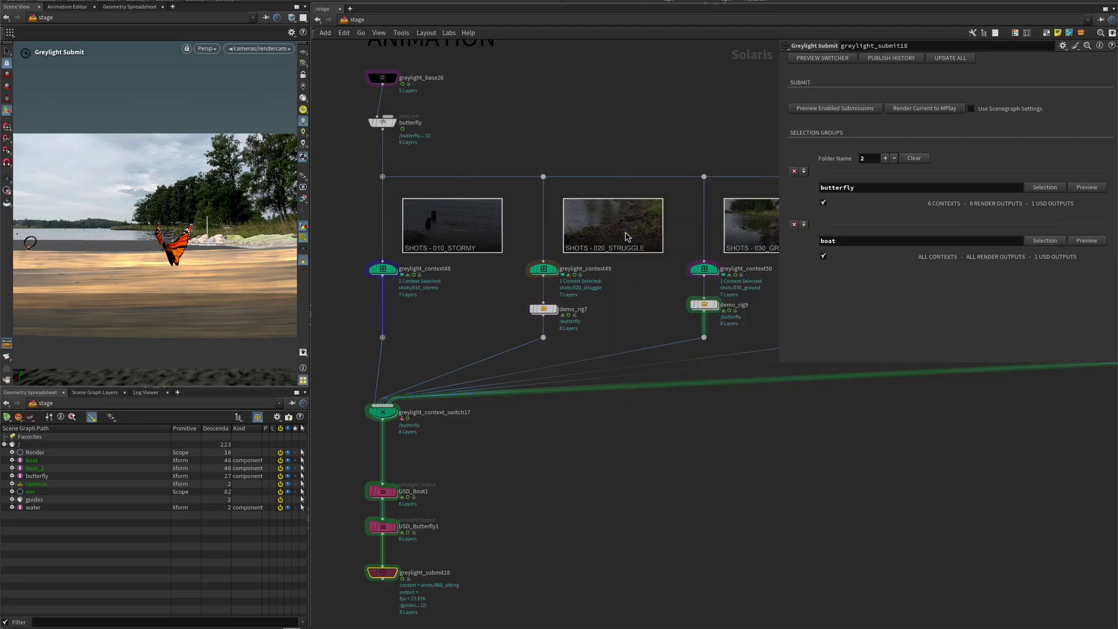
# - Preview all enabled submissions and submit the USD_Butterfly and USD_Boat outputs for every listed shot
pyautogui.click(816, 110)
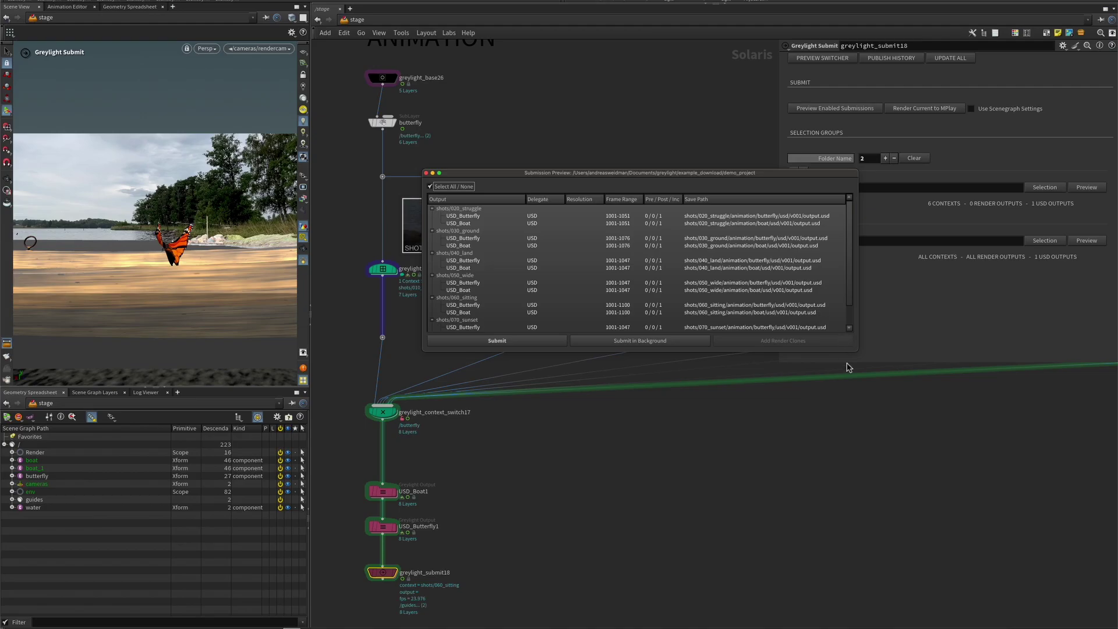
pyautogui.moveTo(763, 174); pyautogui.dragTo(650, 186)
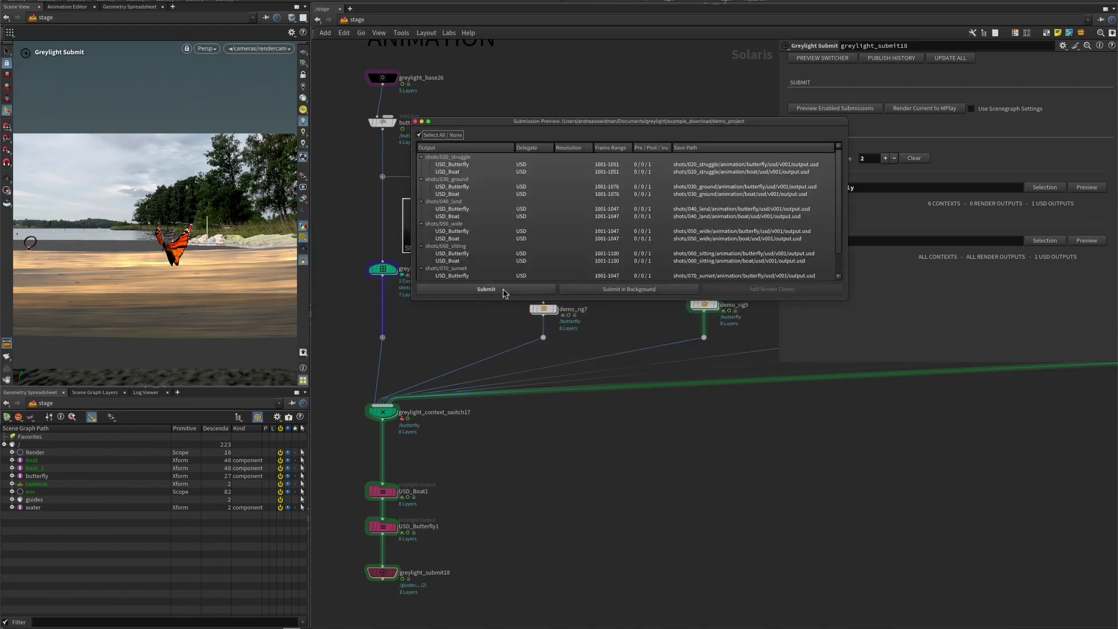
pyautogui.click(503, 291)
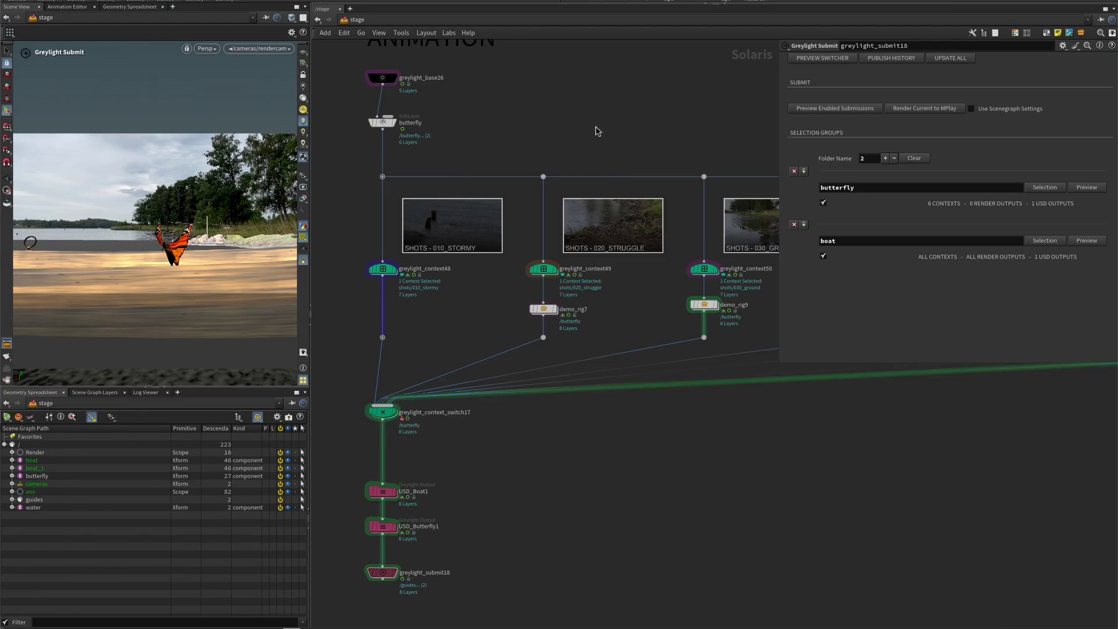
# - Check the USD publish history for the boat and butterfly animation publishes of each shot
pyautogui.click(889, 58)
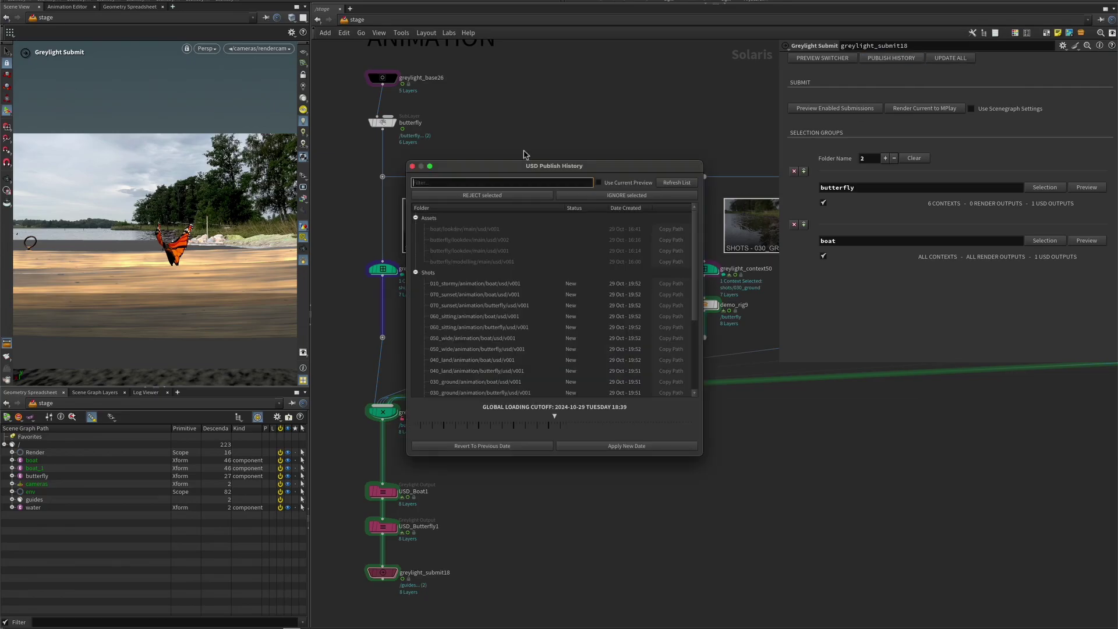
pyautogui.scroll(-3, 504, 320)
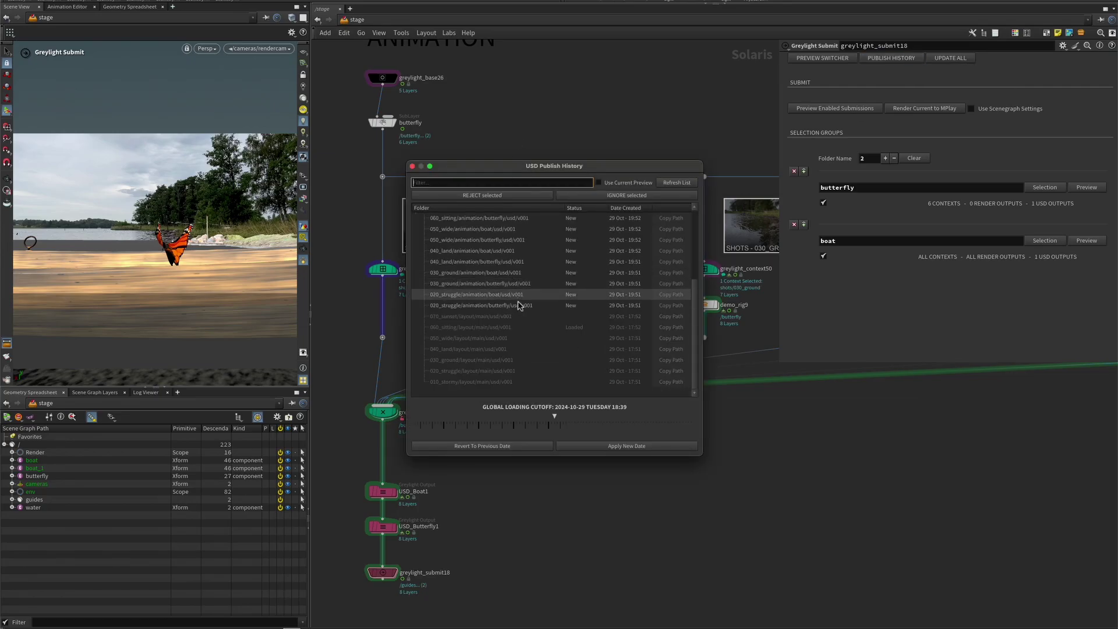
pyautogui.scroll(3, 527, 332)
pyautogui.scroll(-3, 527, 330)
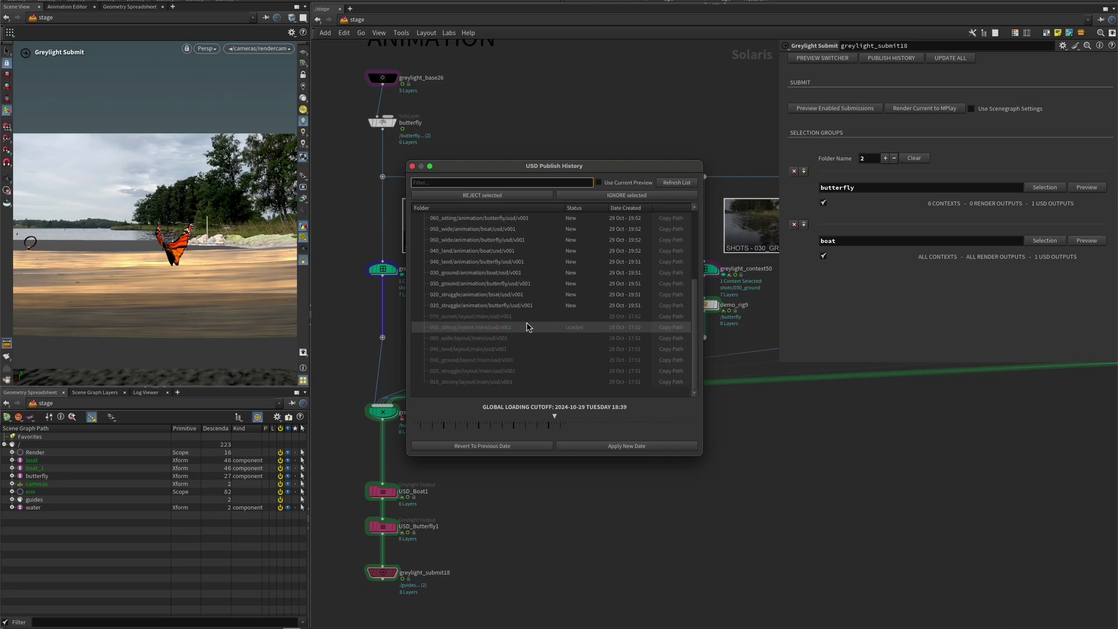
pyautogui.scroll(1, 527, 338)
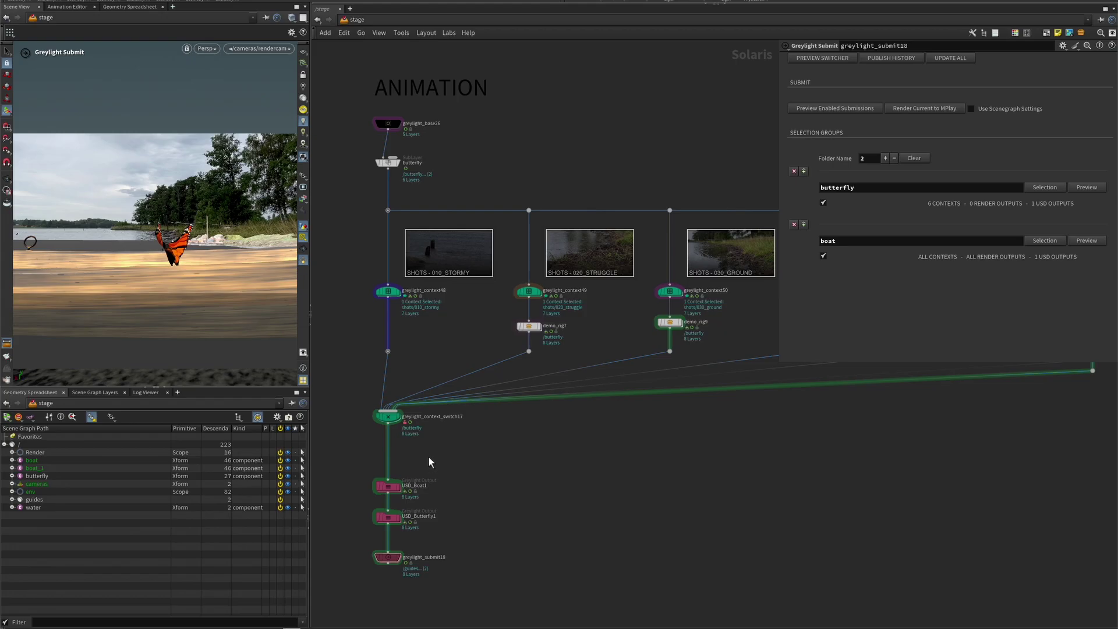
# - Check the USD_Boat1 output settings and move USD_Butterfly1 and greylight_submit18 further down, leaving a gap below USD_Boat1
pyautogui.moveTo(457, 486); pyautogui.dragTo(455, 422, button='middle')
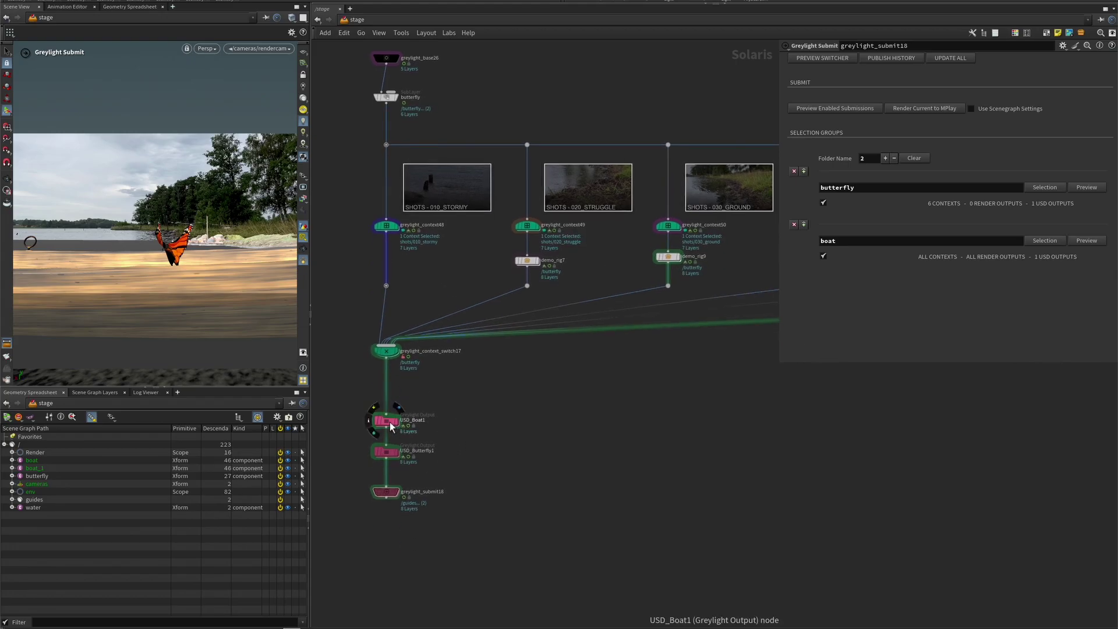
pyautogui.click(390, 422)
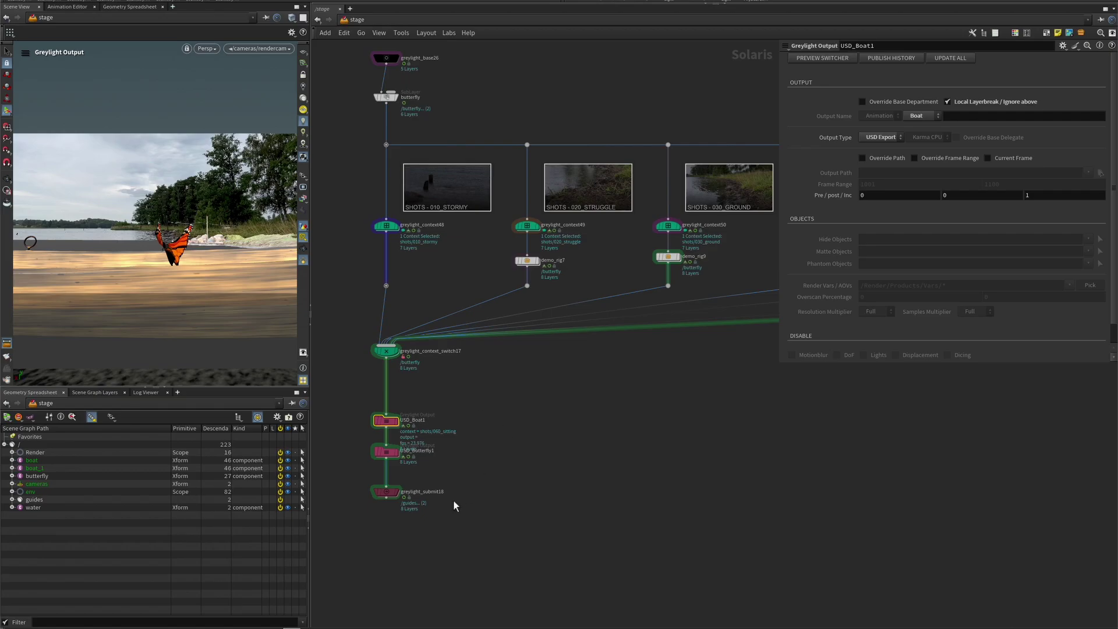
pyautogui.moveTo(403, 489); pyautogui.dragTo(387, 523)
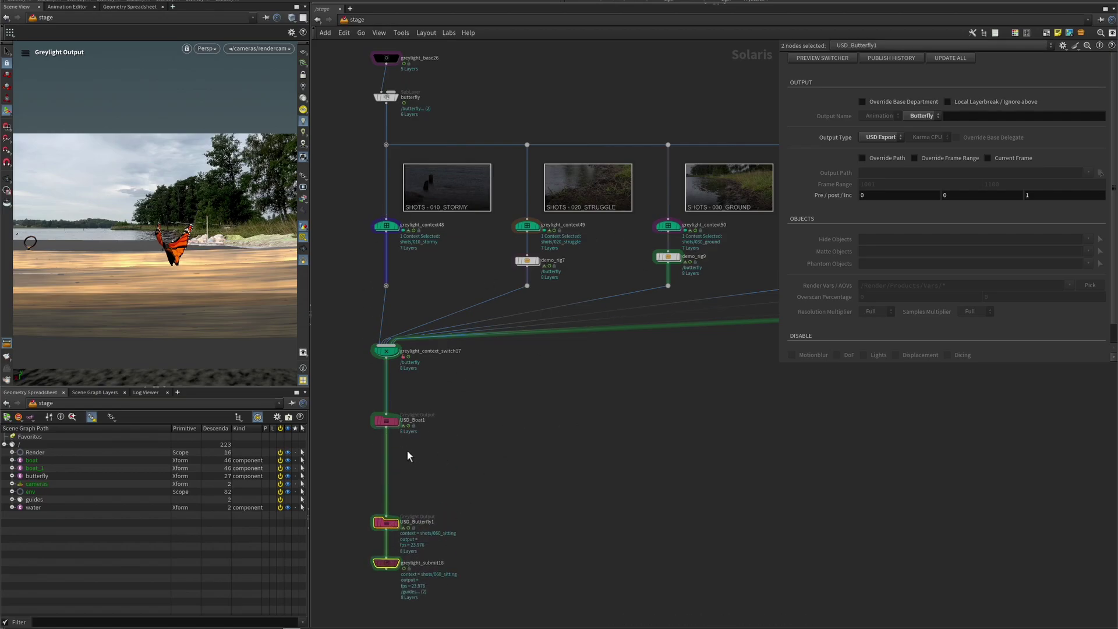
pyautogui.click(389, 521)
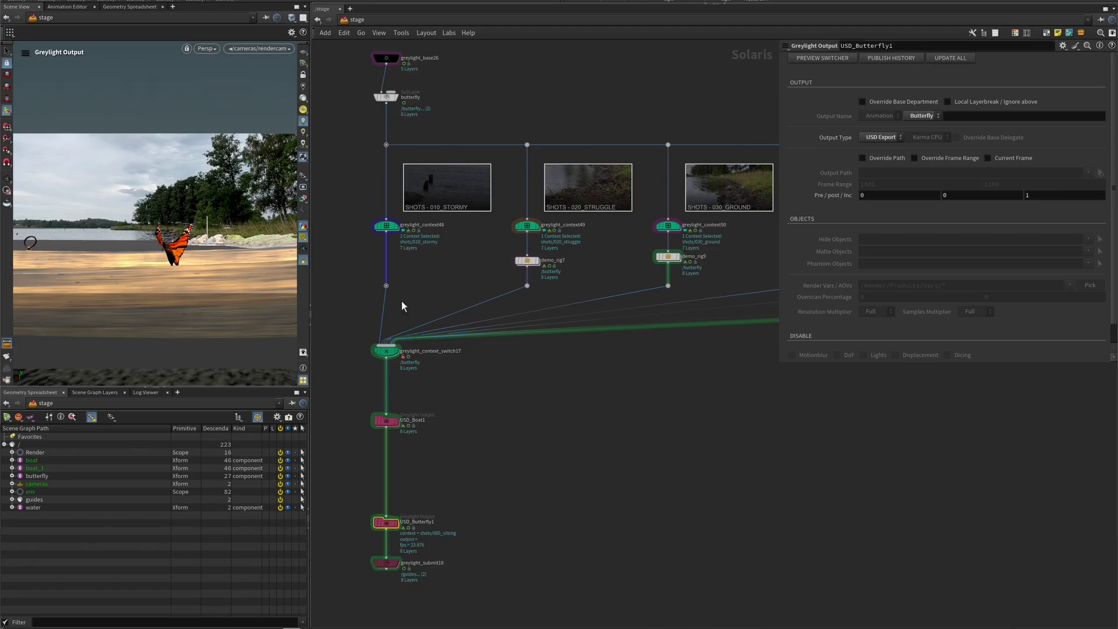
pyautogui.click(460, 480)
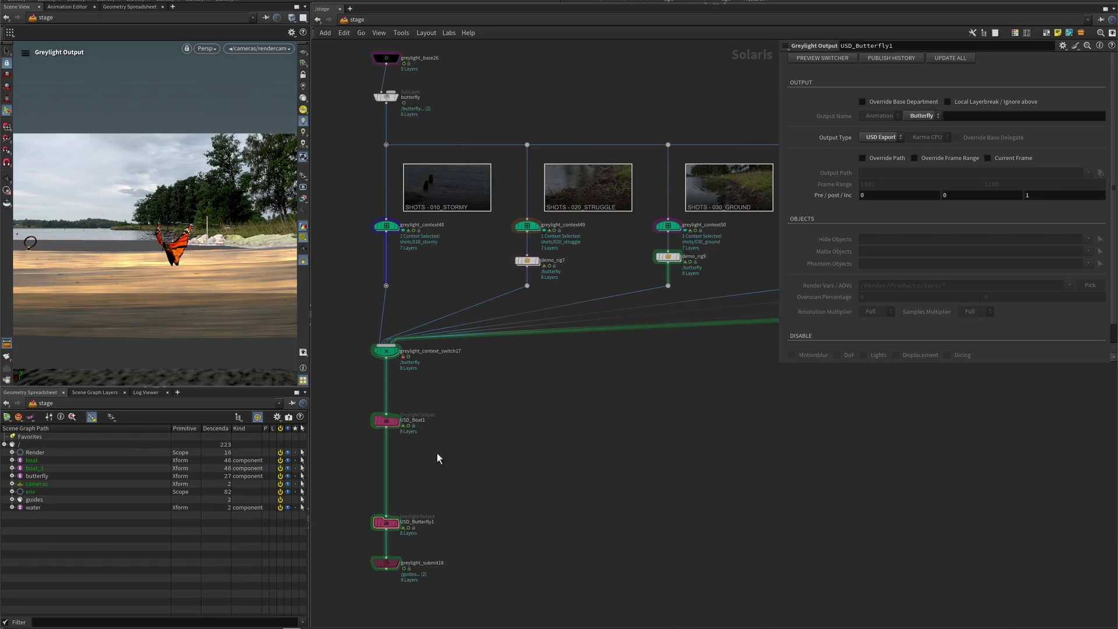